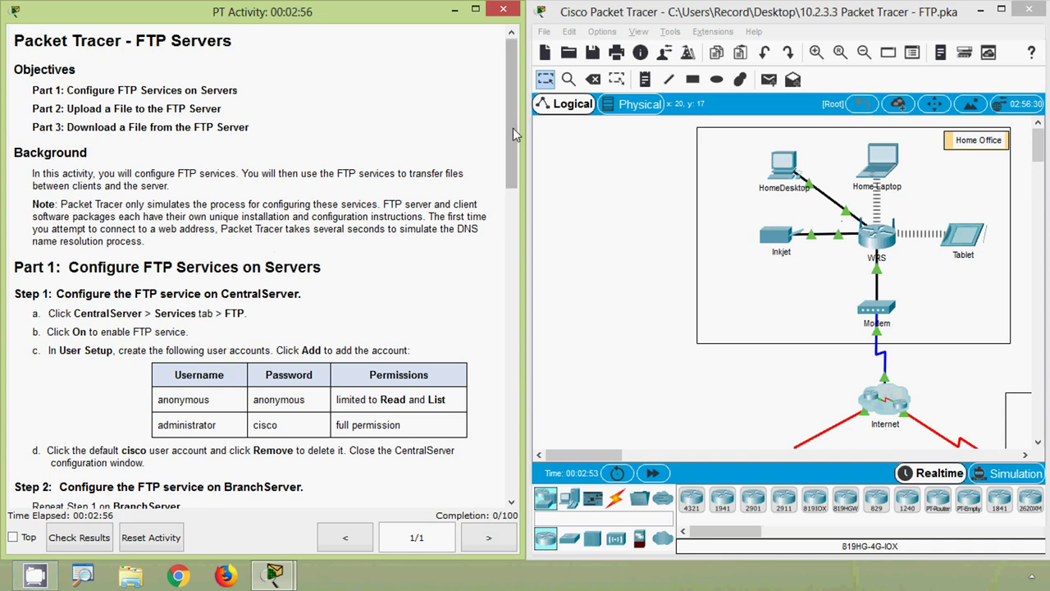
Step: Scroll to the Central site, open CentralServer, move its window aside and show its Services
left_click_drag(512, 135, 514, 195)
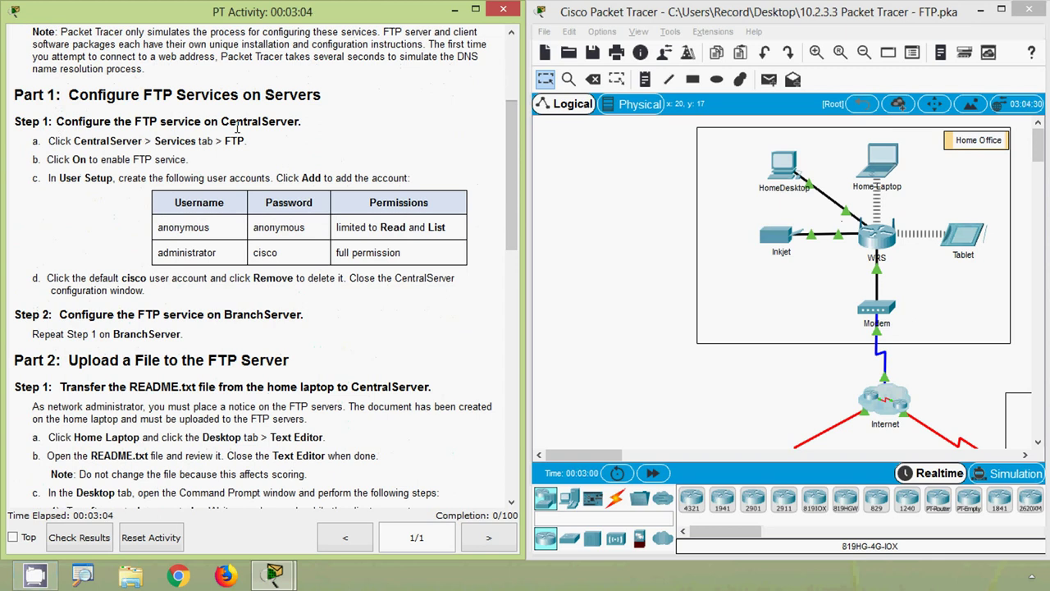
left_click_drag(1040, 152, 1040, 179)
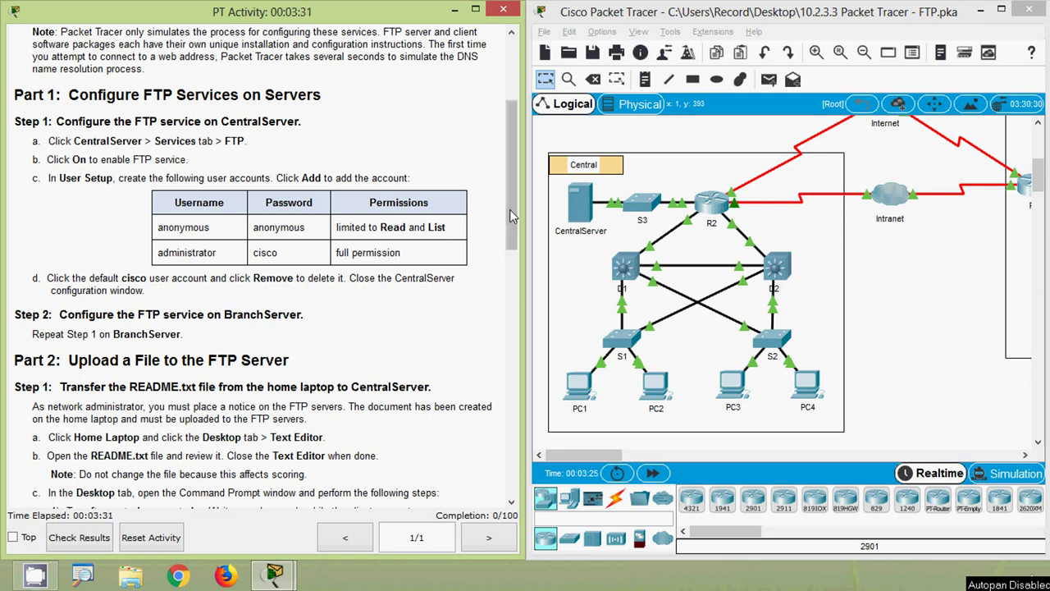
left_click(577, 215)
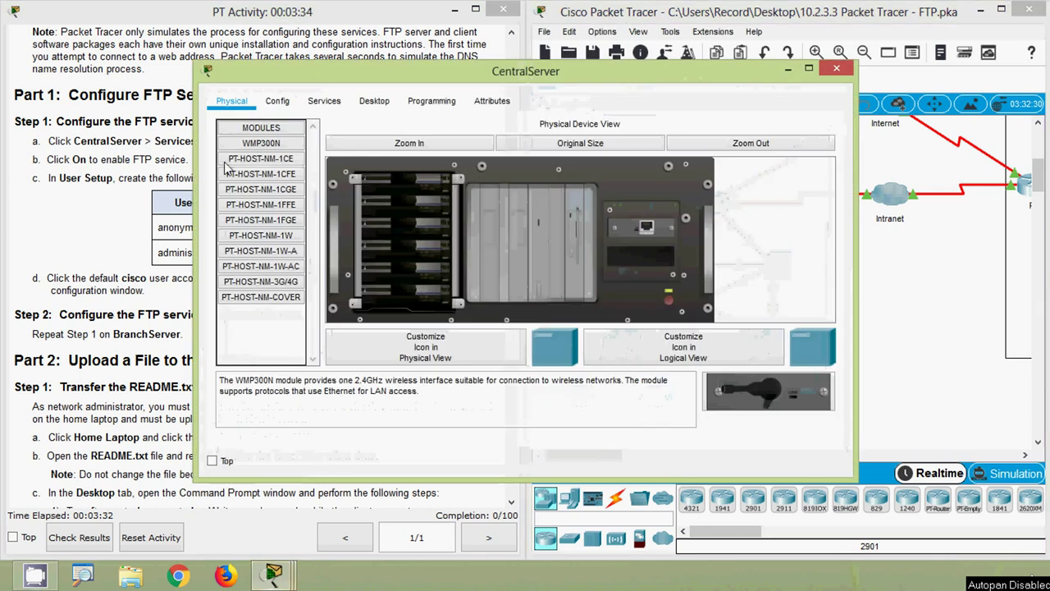
left_click_drag(195, 183, 421, 183)
left_click_drag(624, 70, 762, 61)
left_click(696, 98)
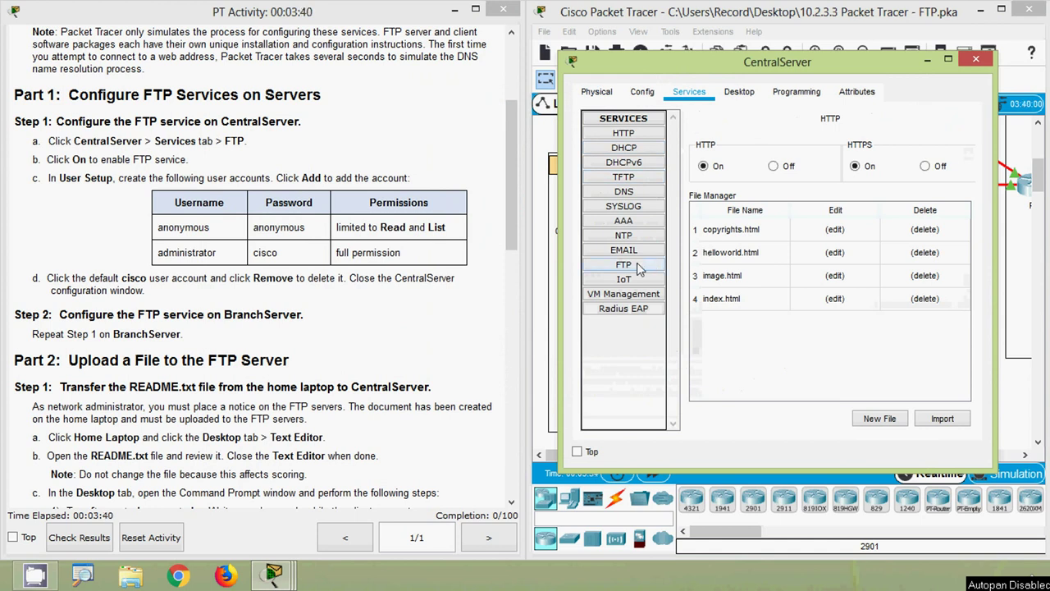
Step: Switch CentralServer's FTP service to On
left_click(624, 265)
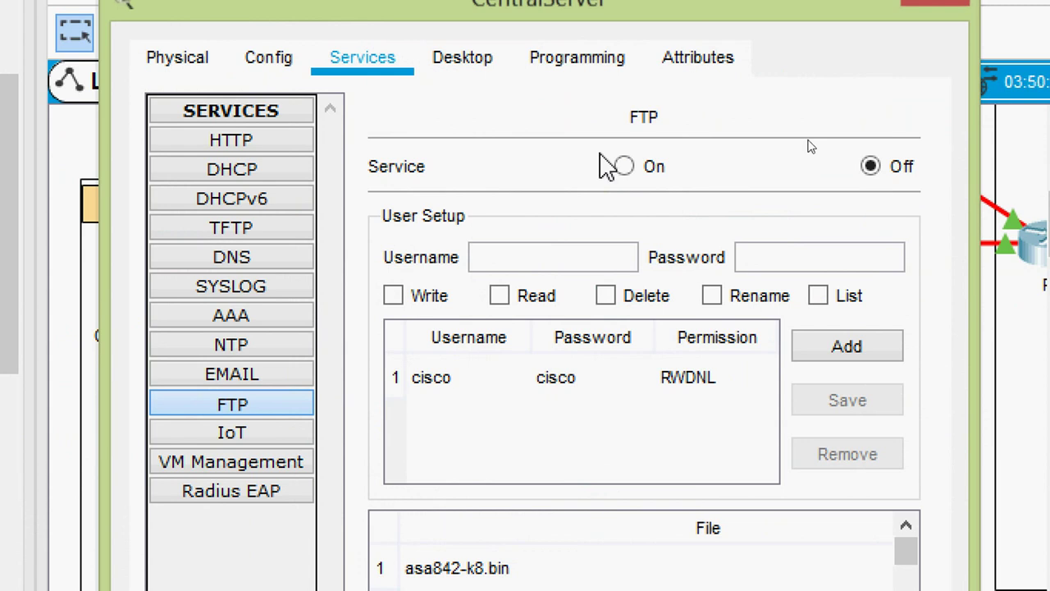
left_click(625, 167)
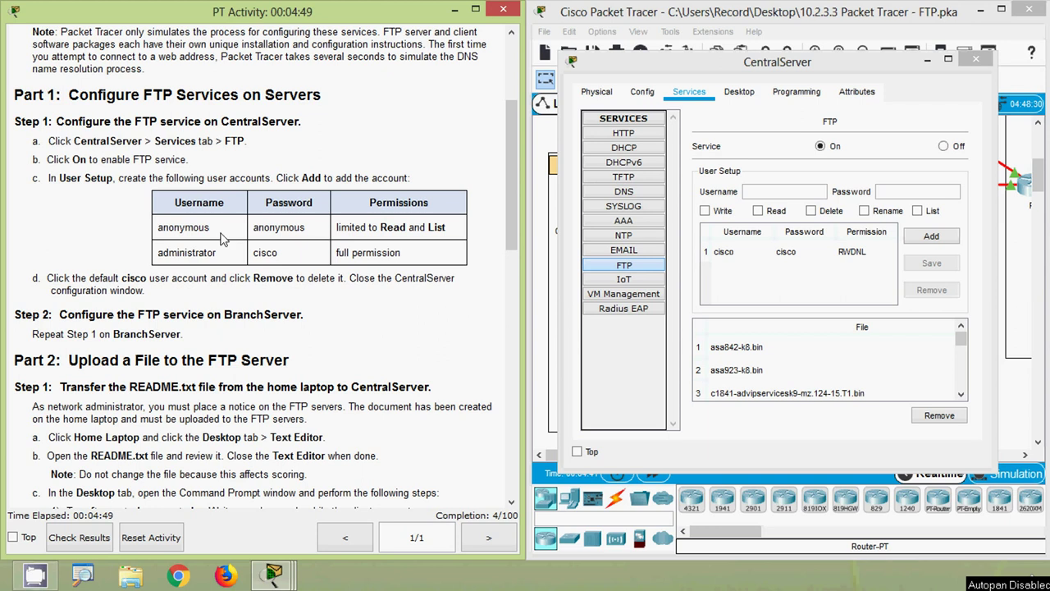
Step: Add FTP user 'anonymous' with its instructed password and Read and List permissions
left_click_drag(209, 230, 161, 234)
key("ctrl+c")
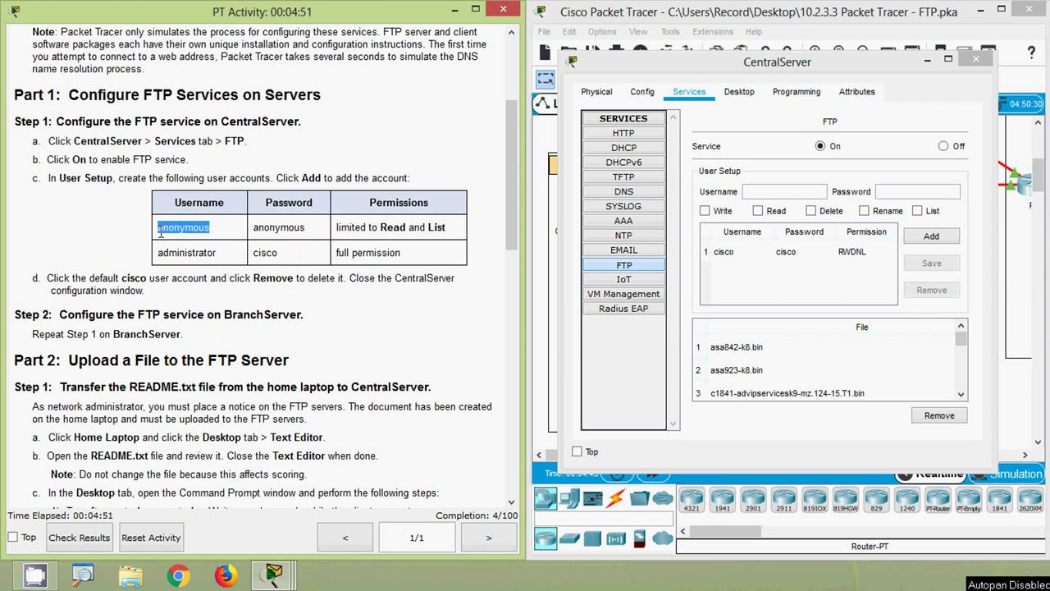
left_click(765, 192)
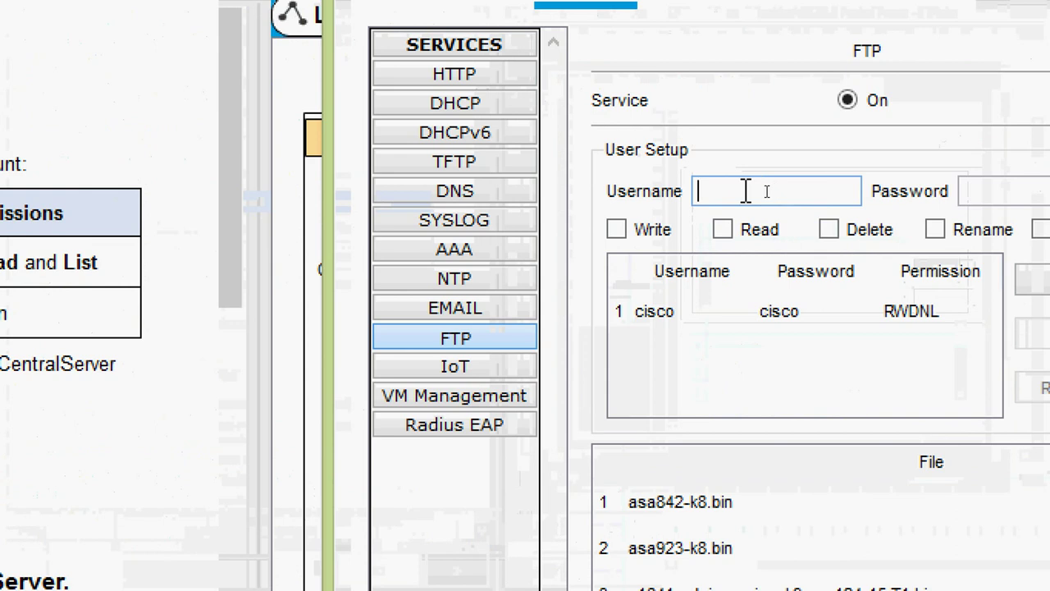
key("ctrl+v")
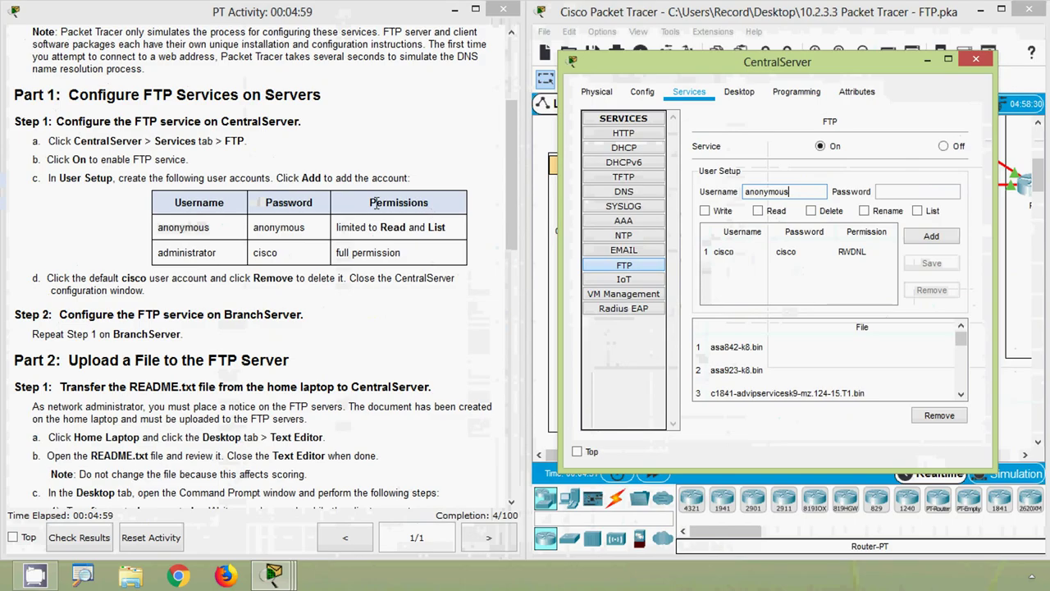
left_click_drag(305, 231, 254, 231)
key("ctrl+c")
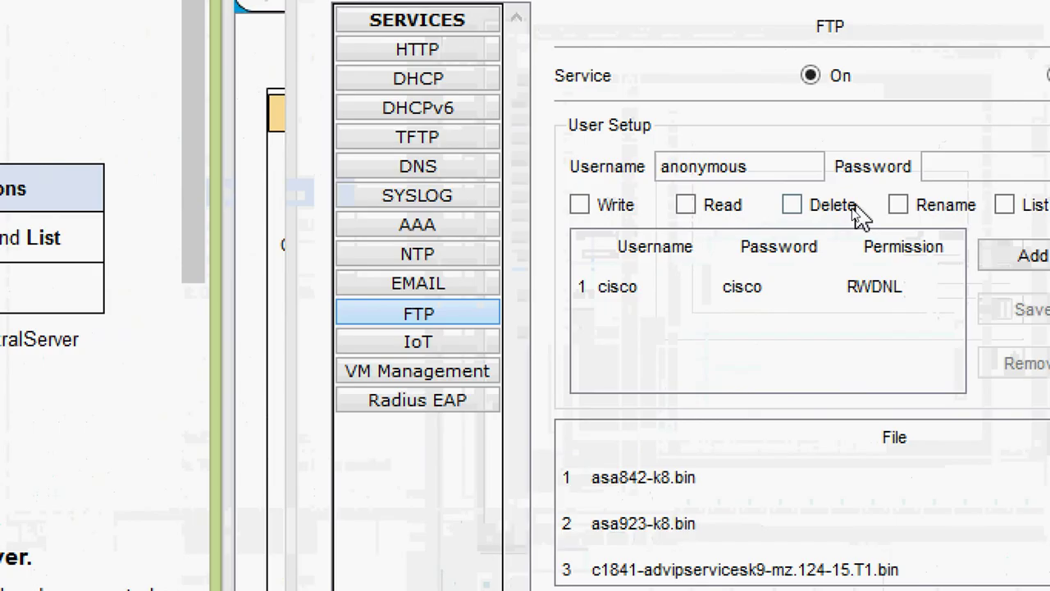
left_click(901, 190)
key("ctrl+v")
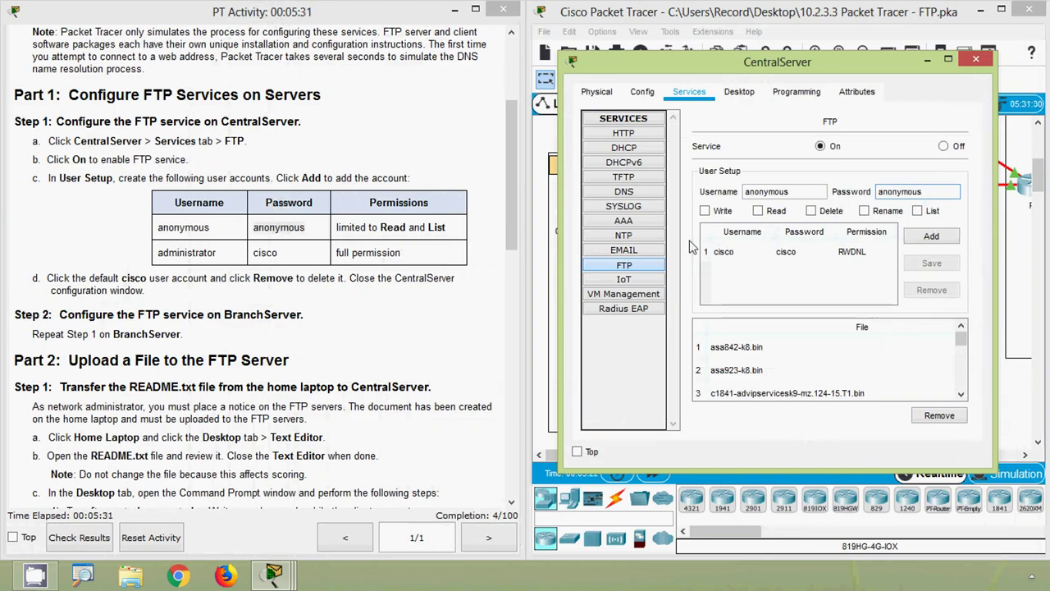
left_click(758, 212)
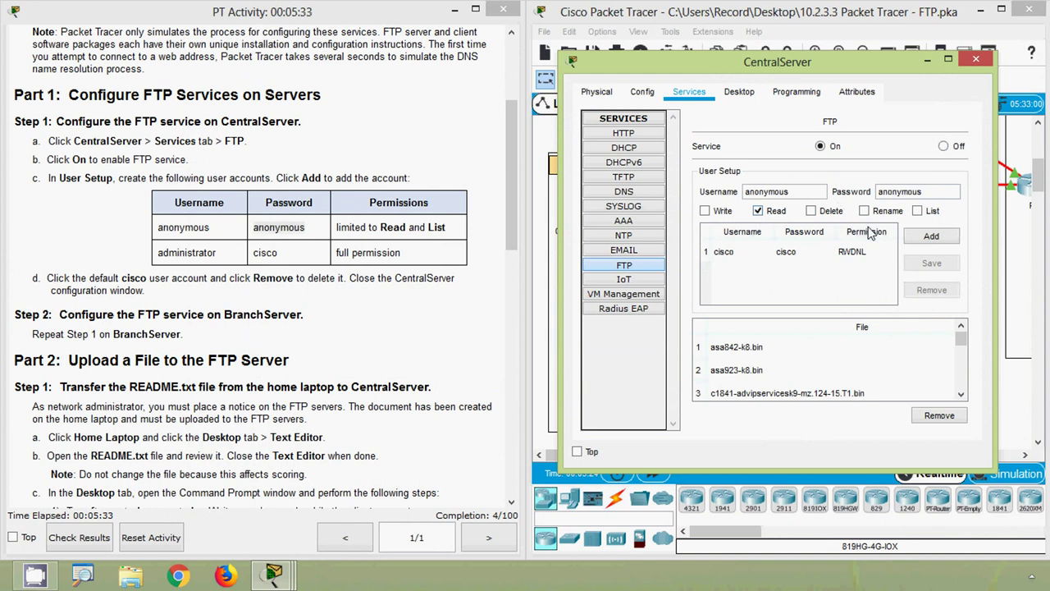
left_click(919, 211)
left_click(926, 239)
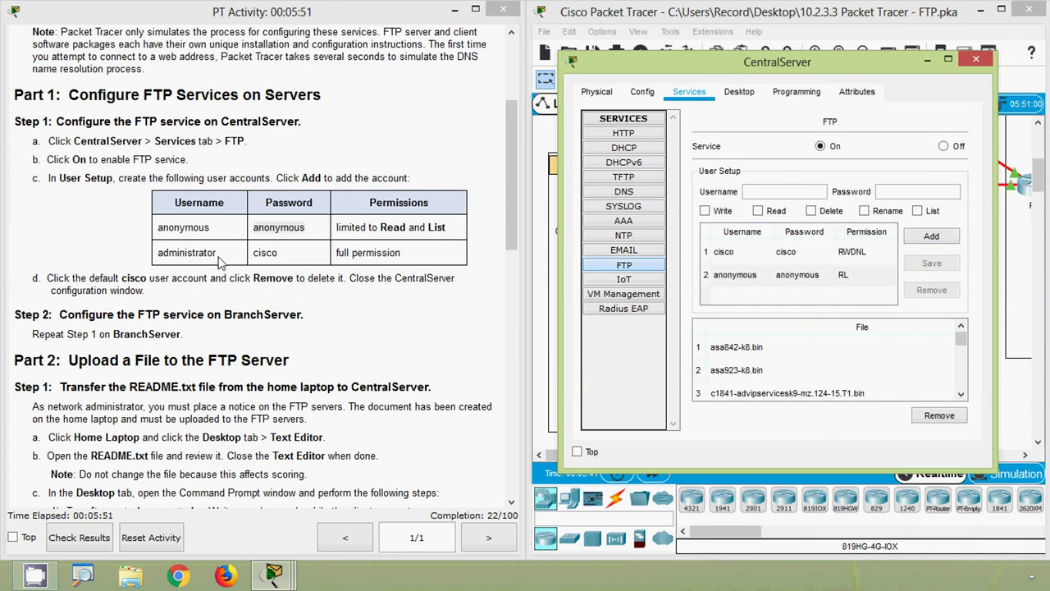
Step: Fill in the FTP username 'administrator' and its instructed password from the instructions
left_click_drag(219, 259, 167, 254)
key("ctrl+c")
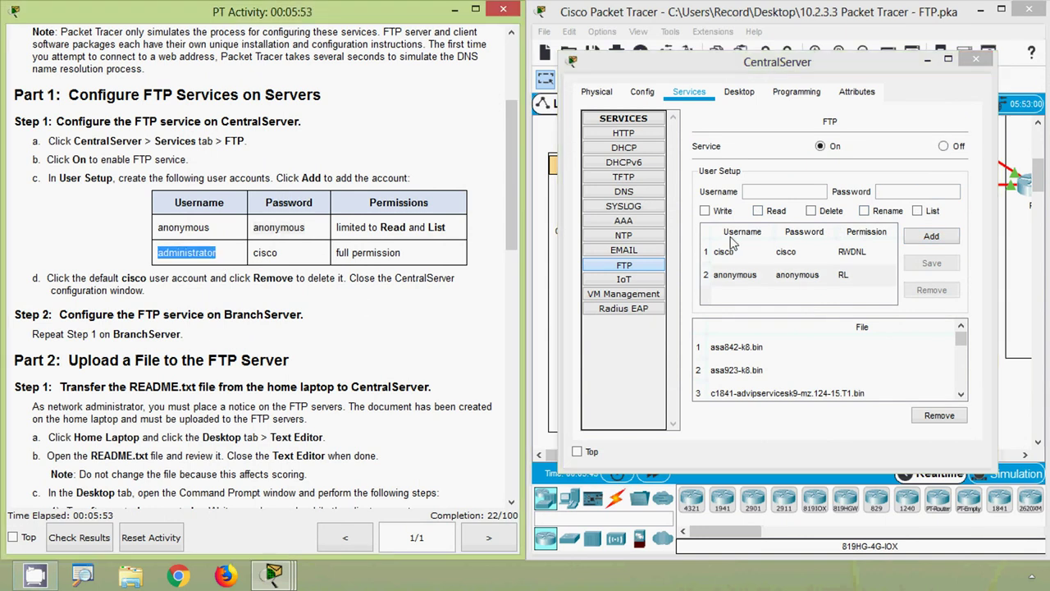
left_click(774, 193)
key("ctrl+v")
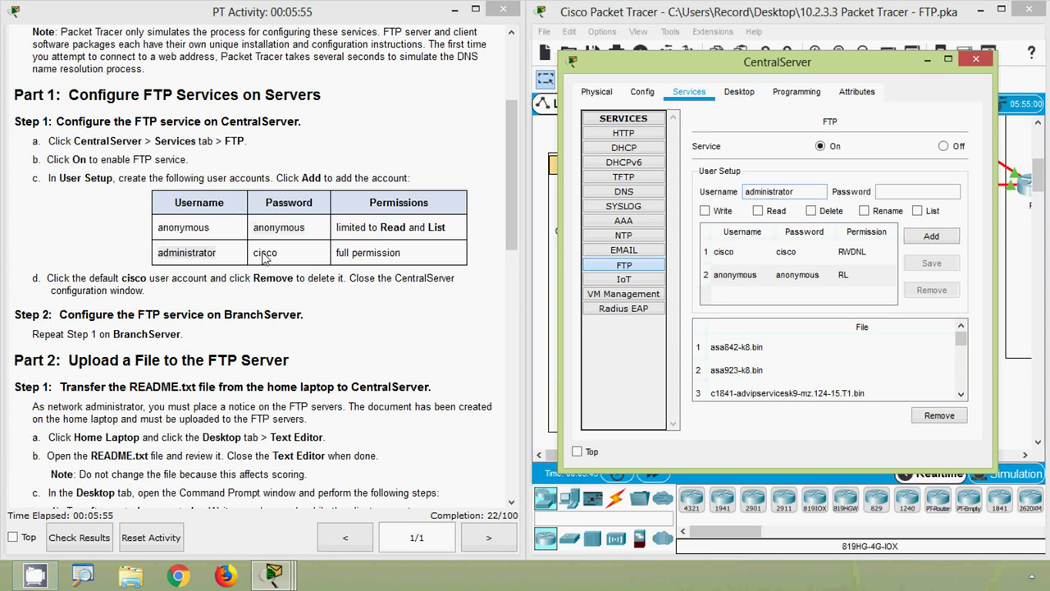
left_click_drag(278, 252, 256, 254)
key("ctrl+c")
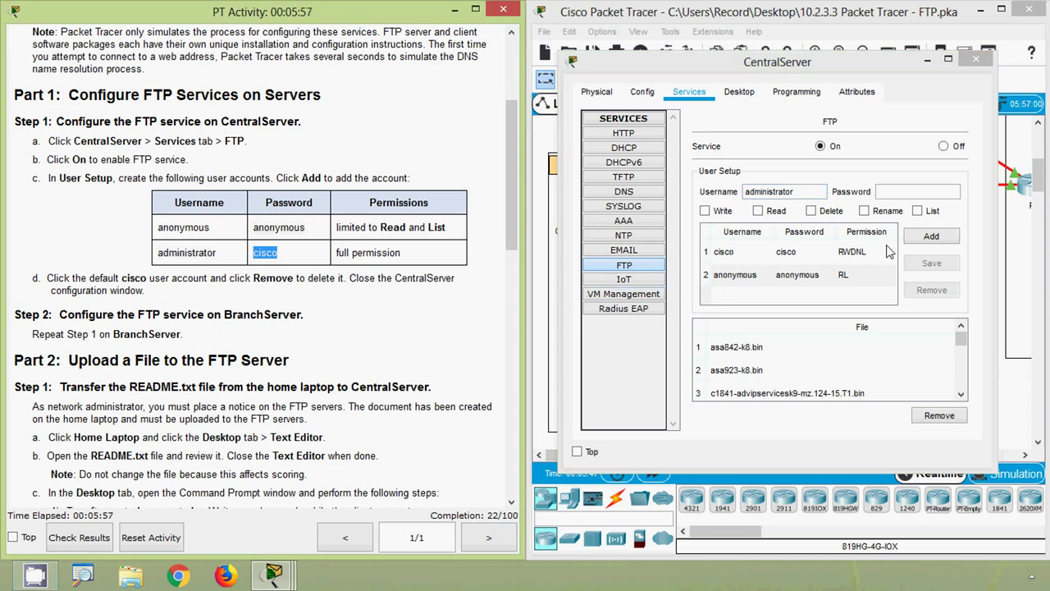
left_click(917, 191)
key("ctrl+v")
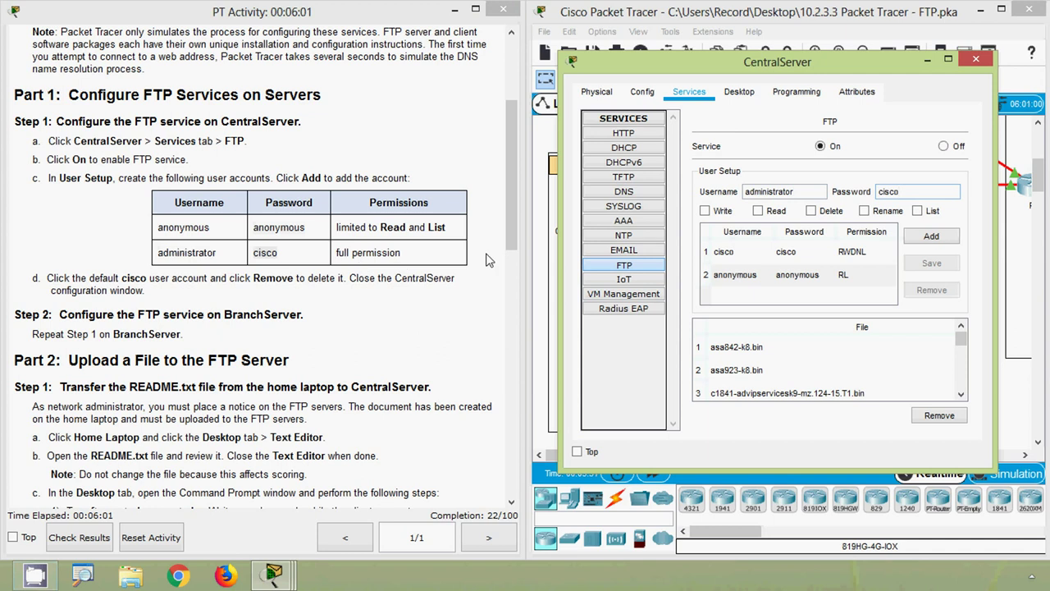
Step: Grant Write, Read, Delete, Rename and List permissions and add the administrator account
left_click(704, 211)
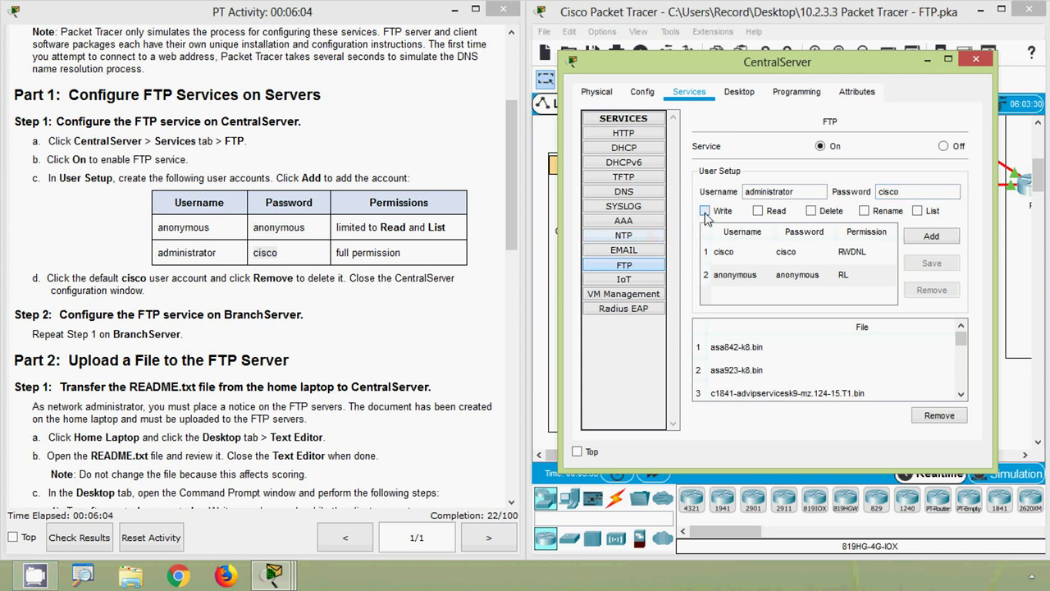
left_click(757, 211)
left_click(811, 211)
left_click(864, 211)
left_click(918, 211)
left_click(925, 242)
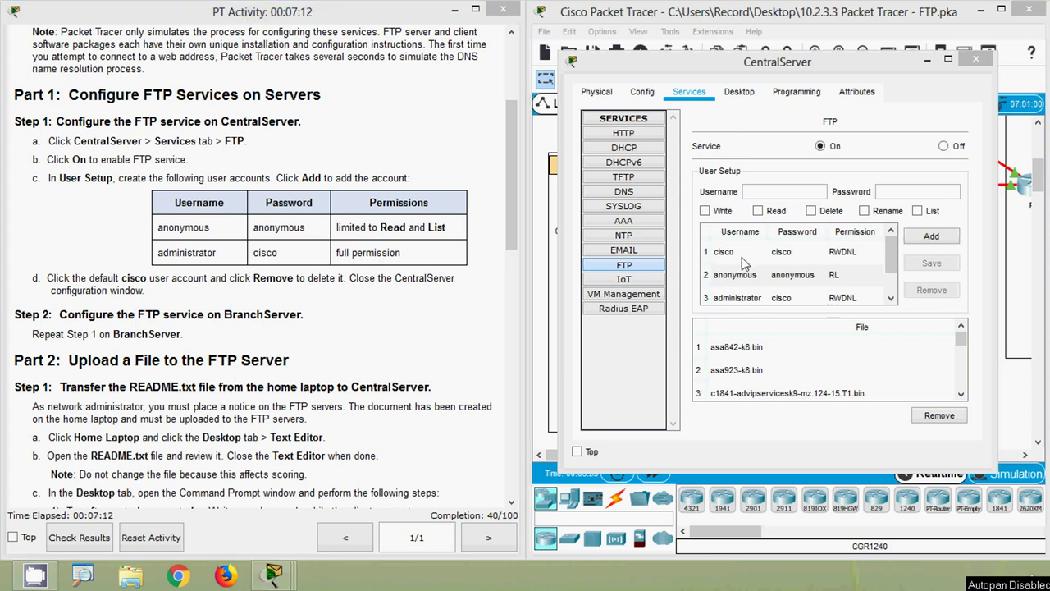
Step: Remove the default cisco account from CentralServer's FTP user list
left_click(738, 258)
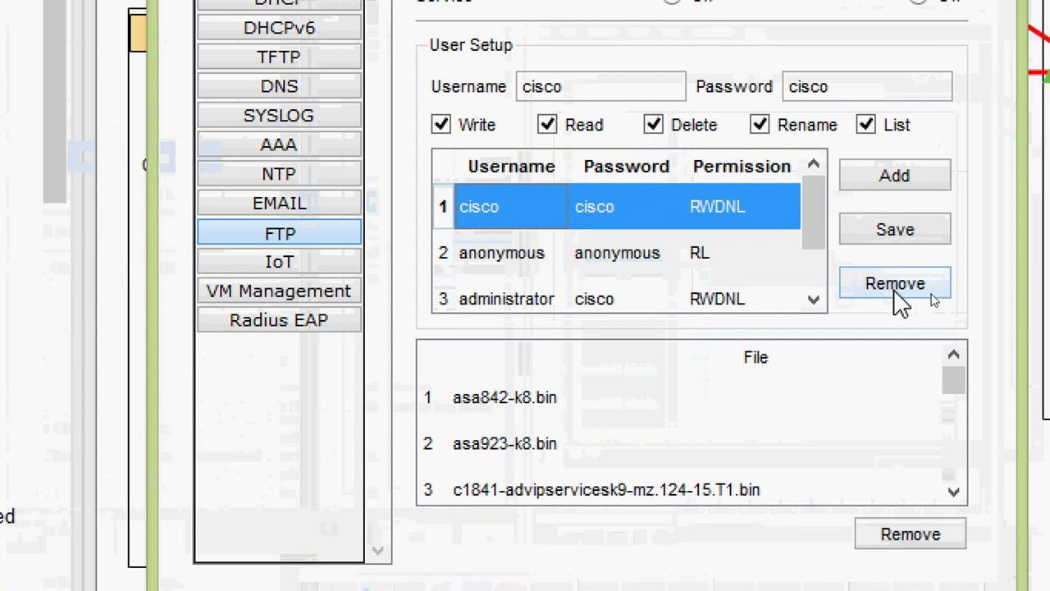
left_click(932, 292)
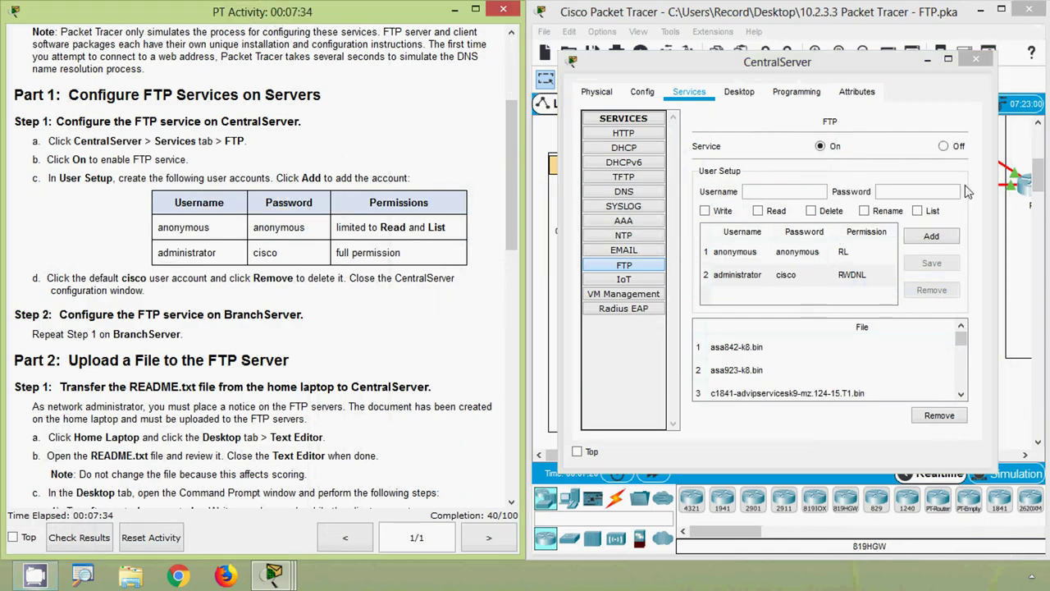
Step: Close CentralServer's window, scroll the instructions to Part 2 and move to the Branch site
left_click(976, 59)
scroll(303, 300, "down", 2)
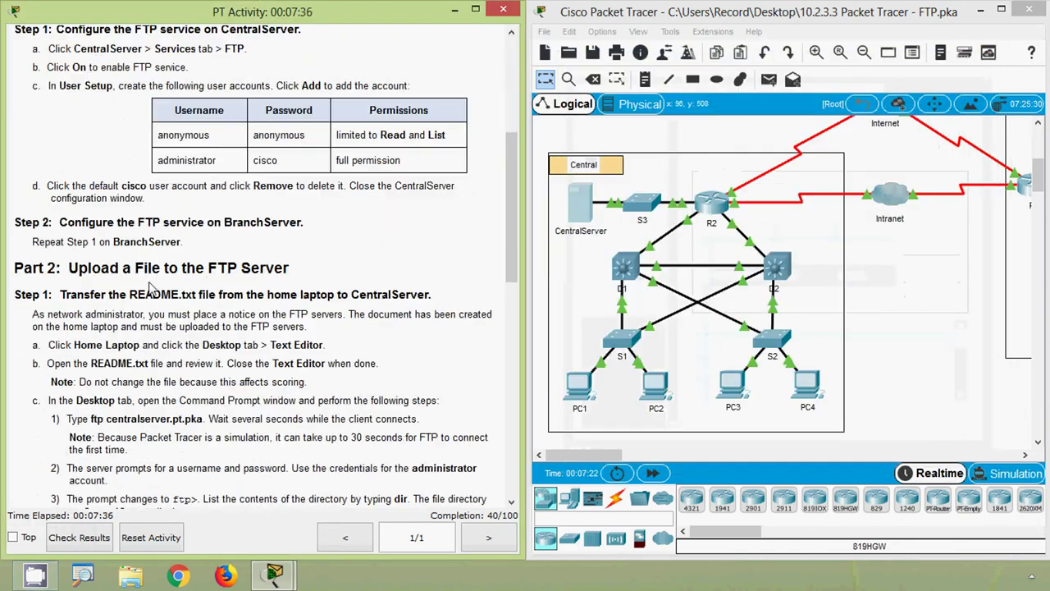
scroll(162, 281, "down", 1)
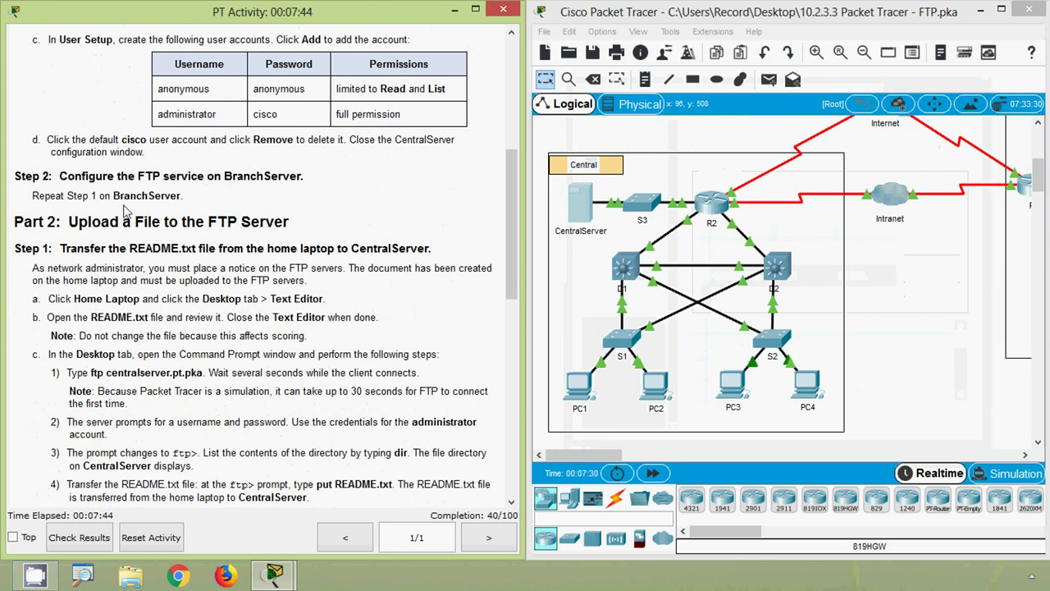
left_click_drag(573, 455, 637, 453)
scroll(1038, 197, "up", 3)
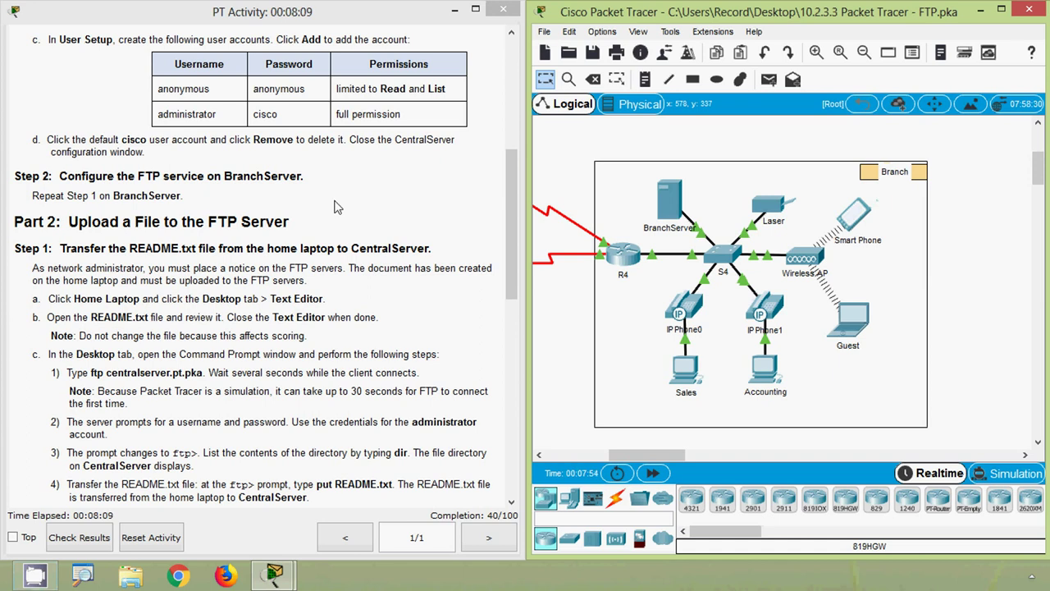
Step: Open BranchServer's FTP service settings, switch FTP On and move the window aside
left_click(669, 213)
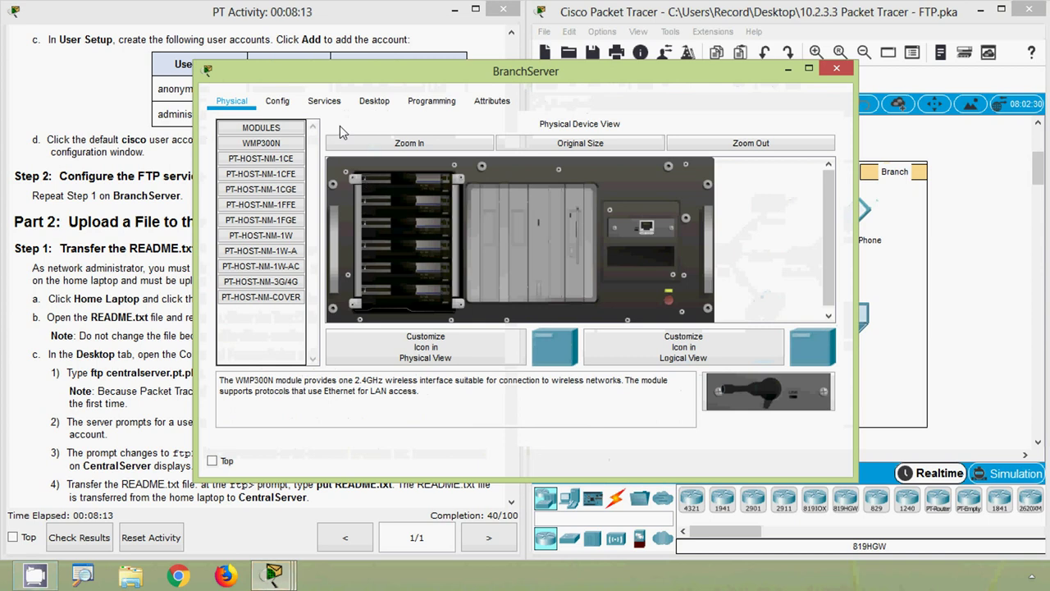
left_click(320, 105)
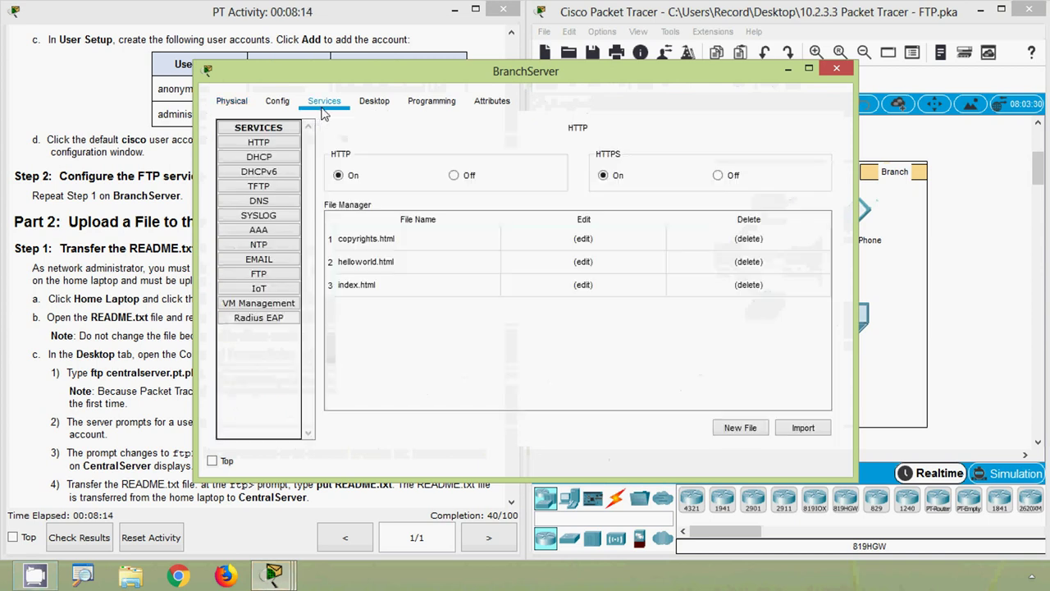
left_click(259, 274)
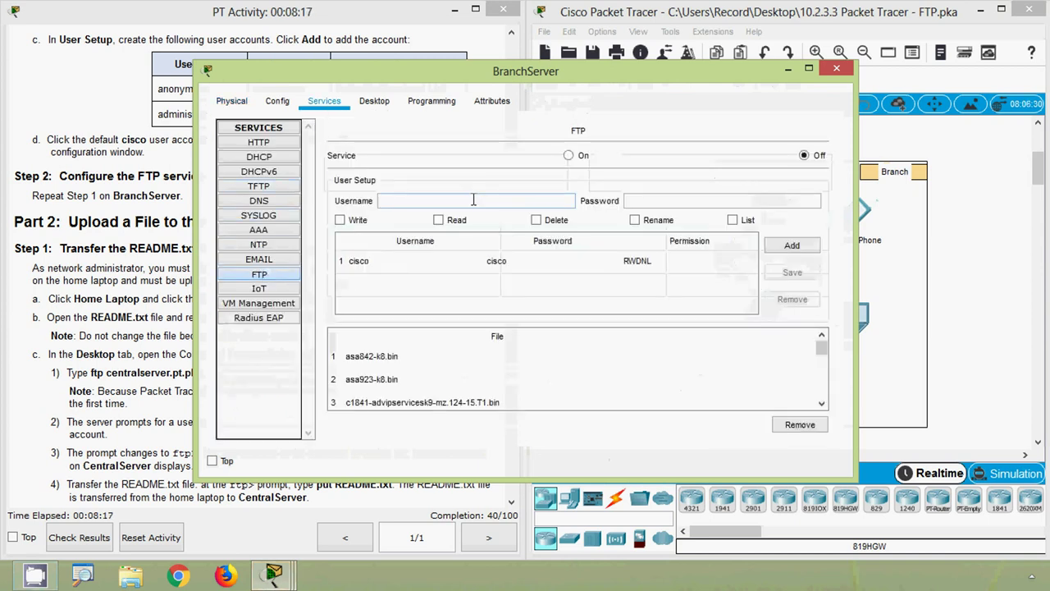
left_click(568, 155)
left_click_drag(195, 198, 427, 198)
left_click_drag(525, 70, 666, 58)
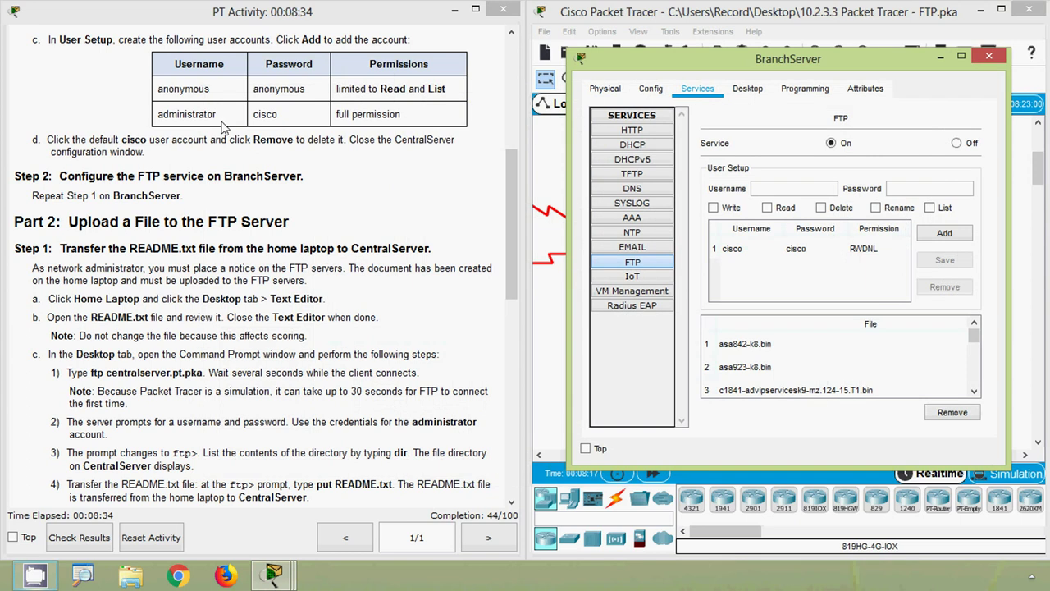
Step: Add FTP user 'anonymous' with its instructed password and Read and List permissions
left_click_drag(210, 88, 160, 90)
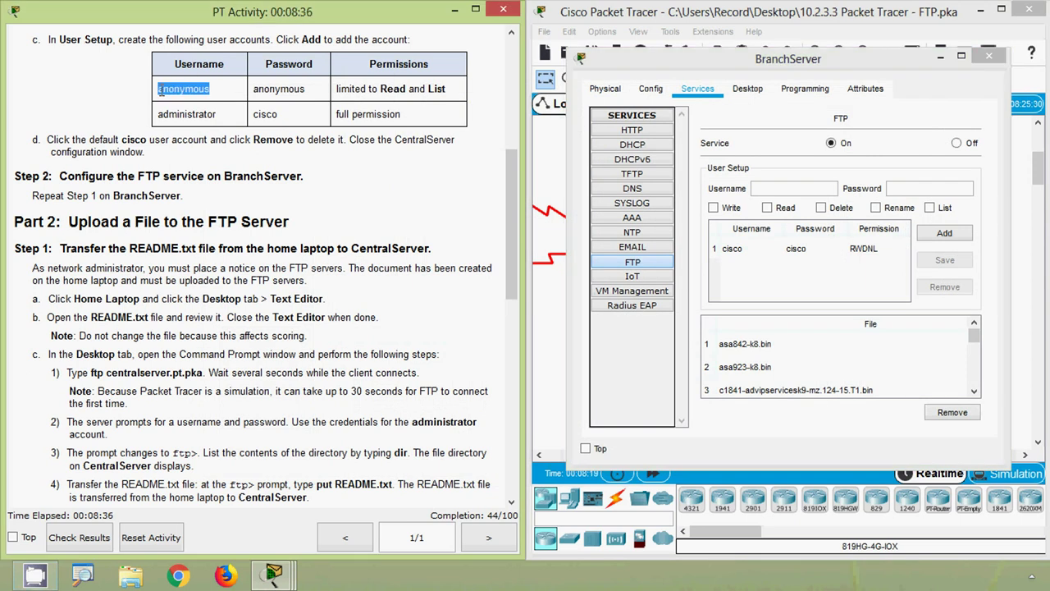
left_click(766, 187)
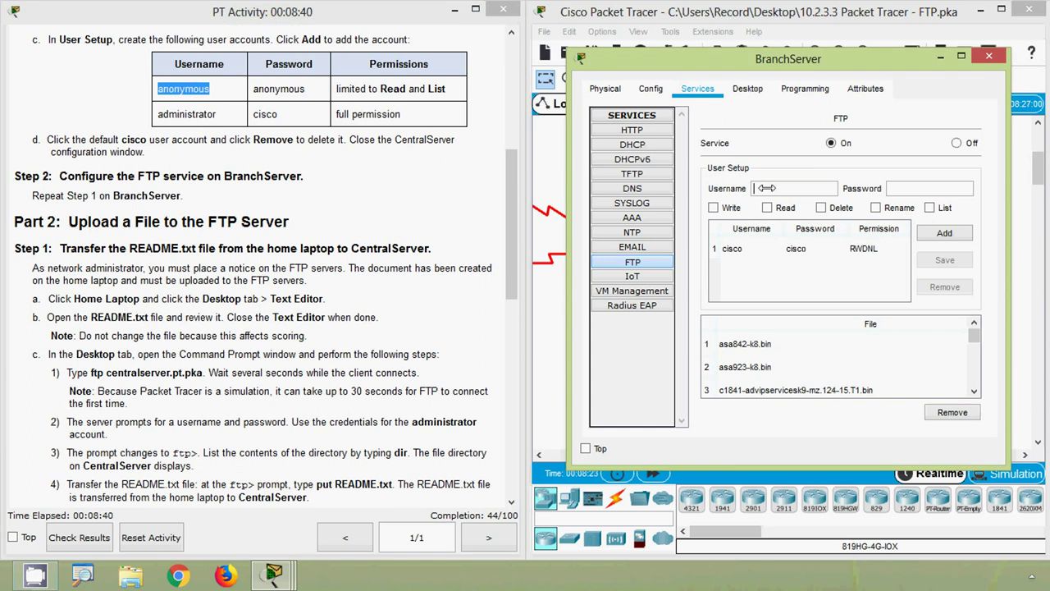
key("ctrl+v")
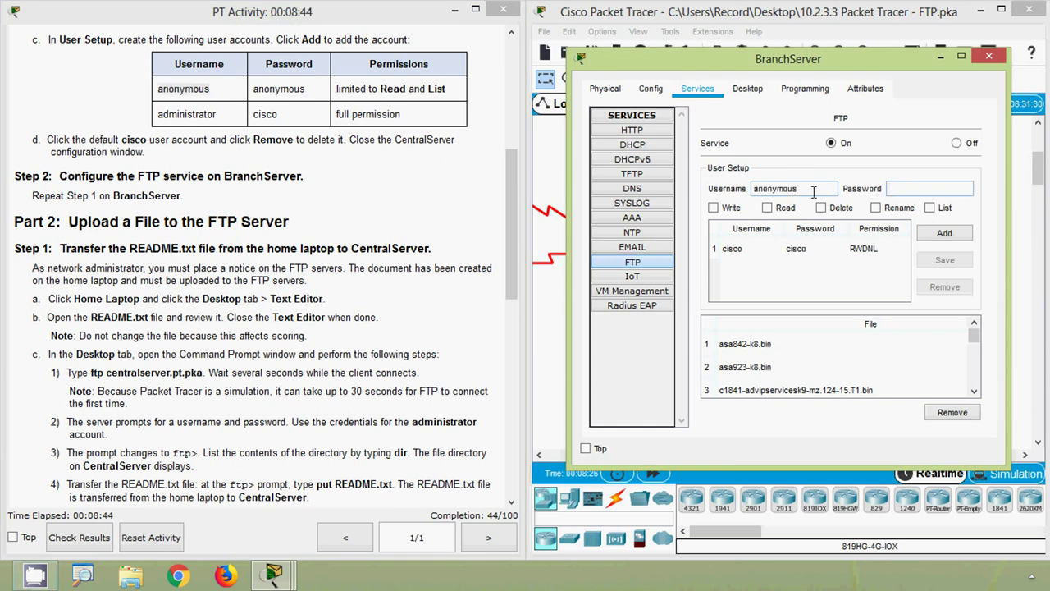
key("Tab")
key("ctrl+v")
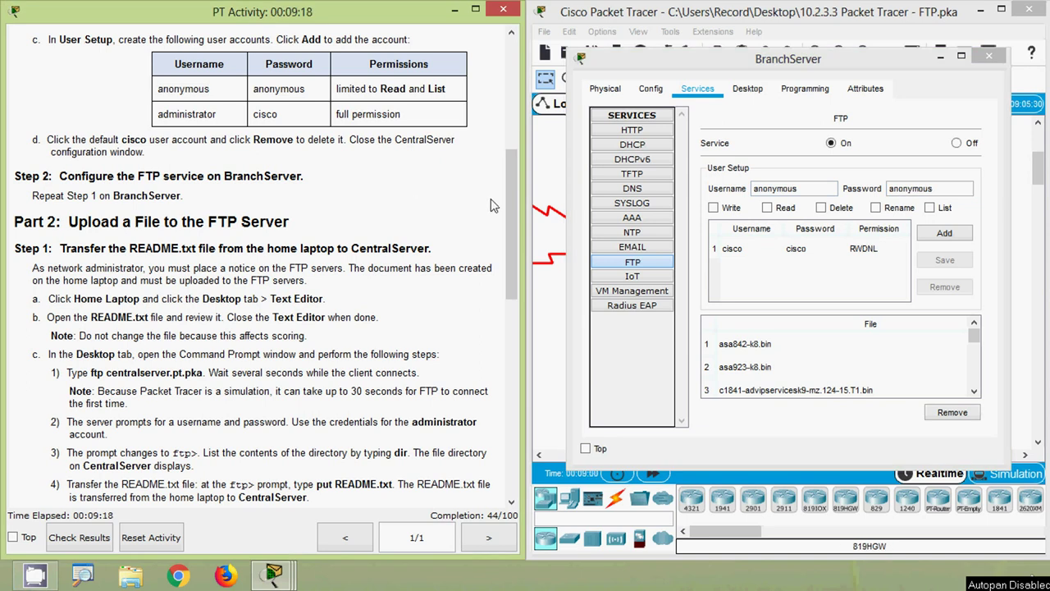
left_click(766, 208)
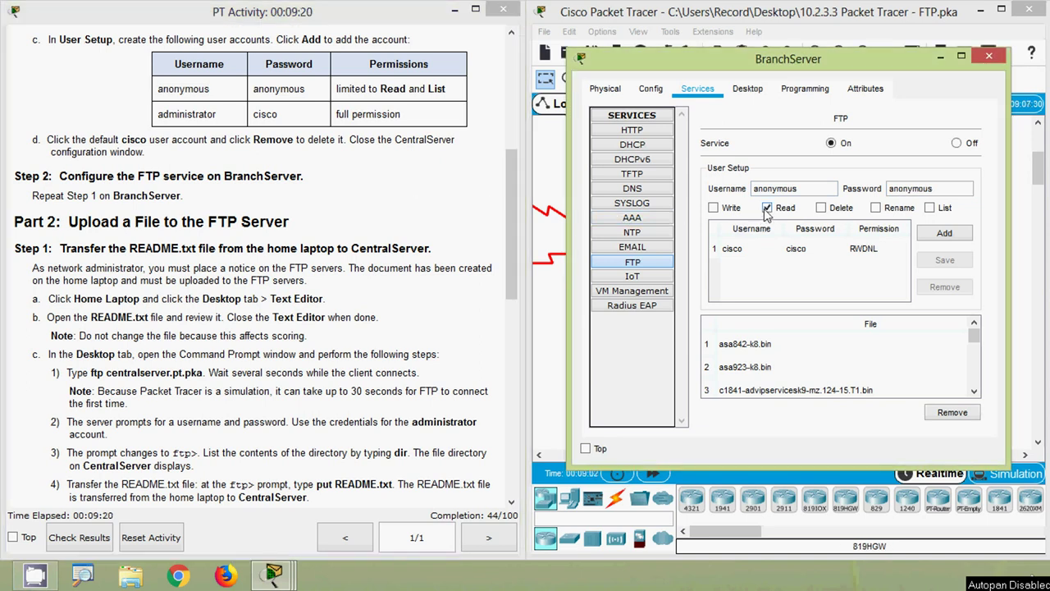
left_click(930, 209)
left_click(940, 236)
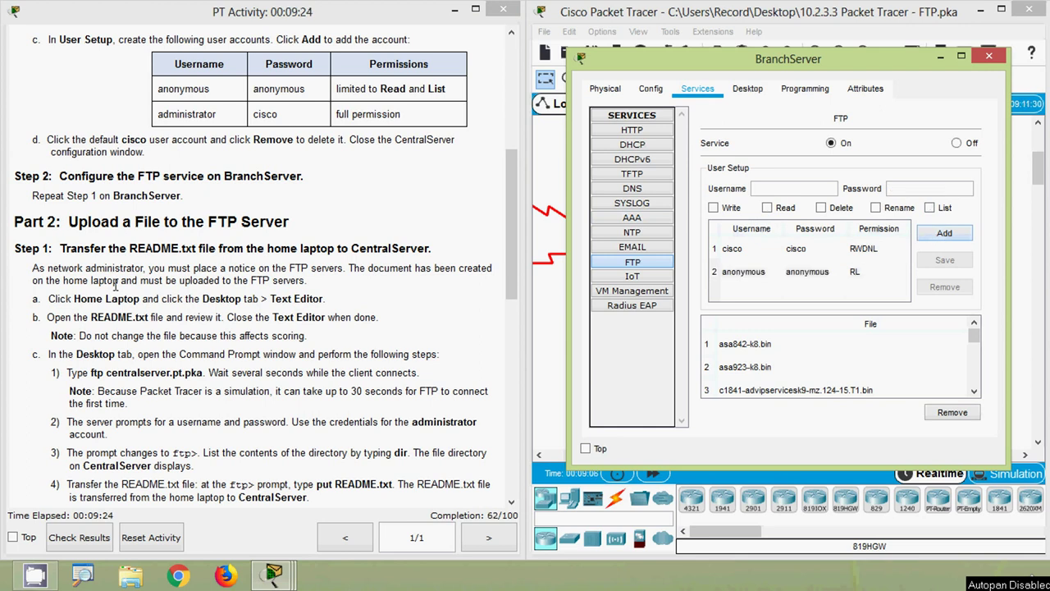
Step: Add FTP user 'administrator' with Write, Read, Delete and Rename permissions
left_click_drag(217, 115, 155, 115)
key("ctrl+c")
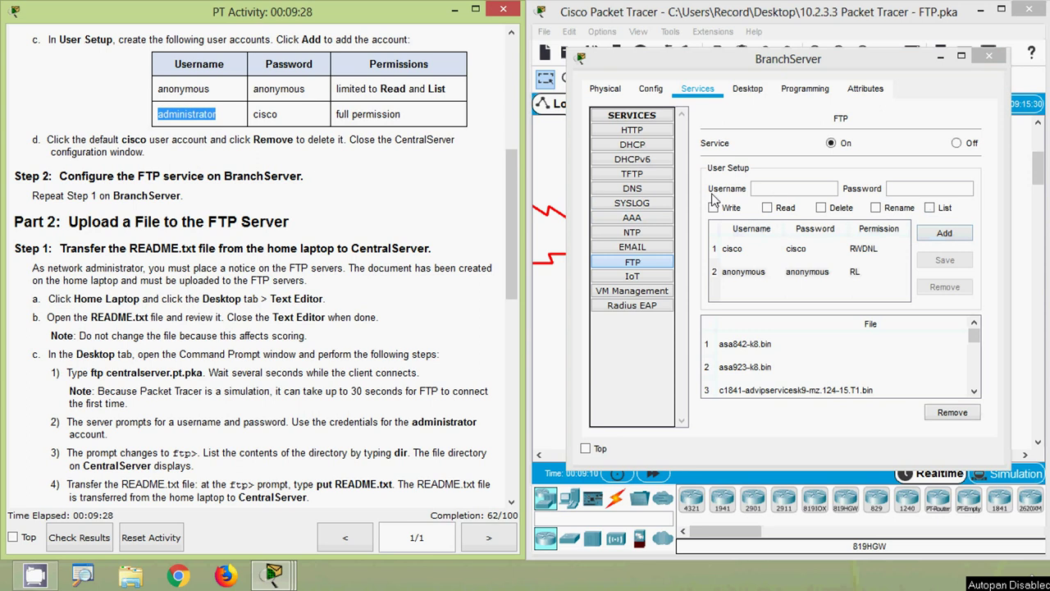
left_click(753, 189)
key("ctrl+v")
left_click(908, 188)
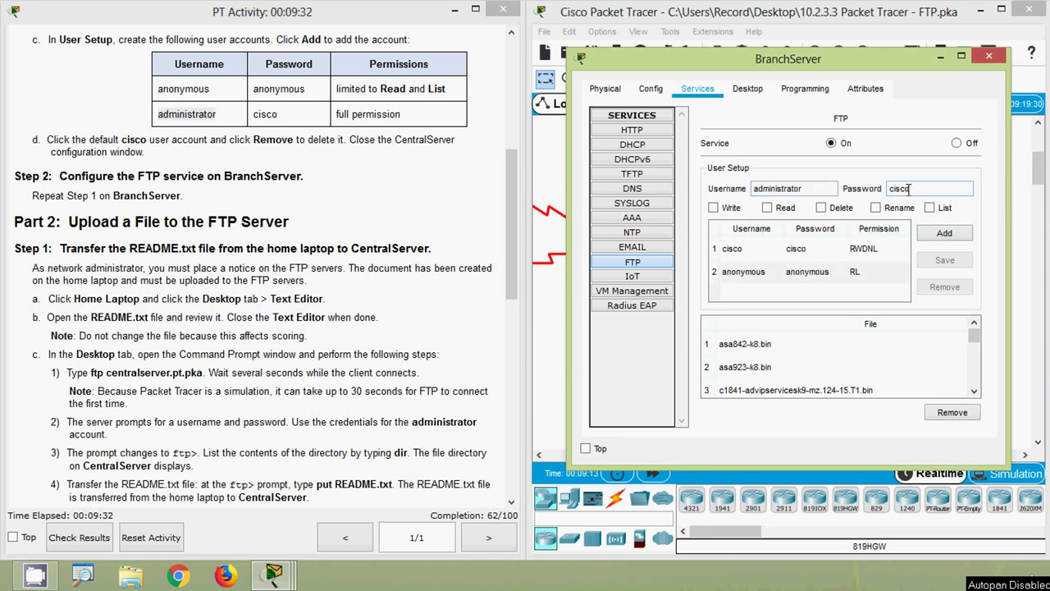
left_click(713, 209)
left_click(768, 209)
left_click(821, 209)
left_click(876, 210)
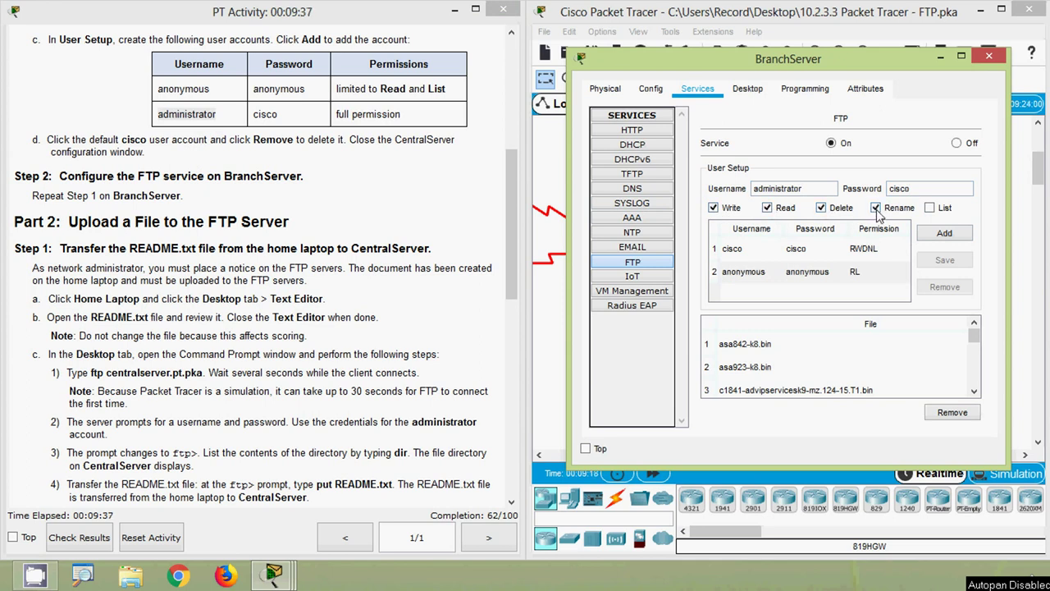
left_click(944, 233)
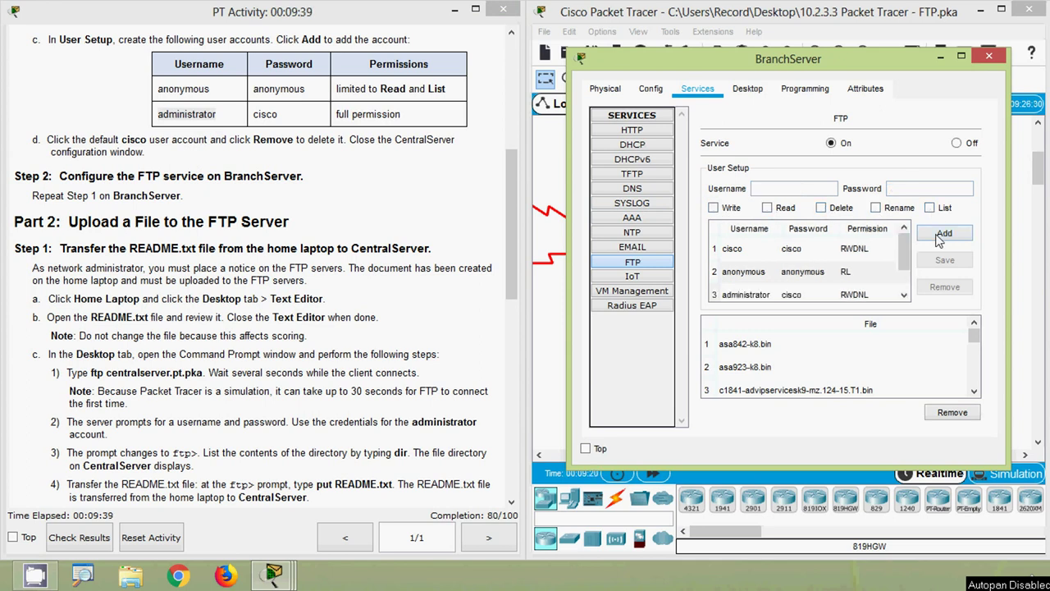
Step: Remove the default cisco account and close the BranchServer window
left_click(745, 252)
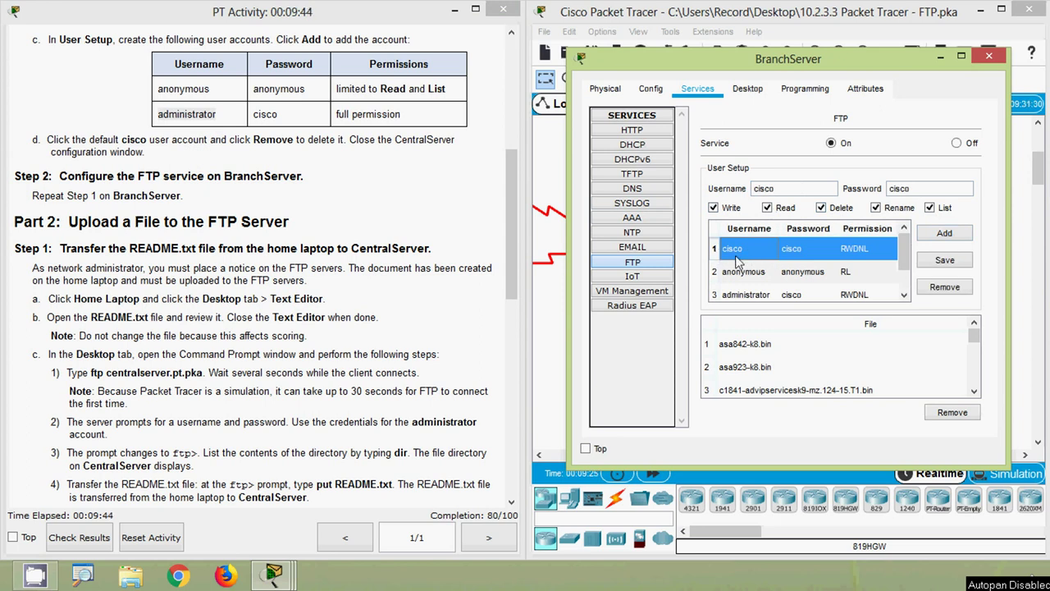
left_click(944, 290)
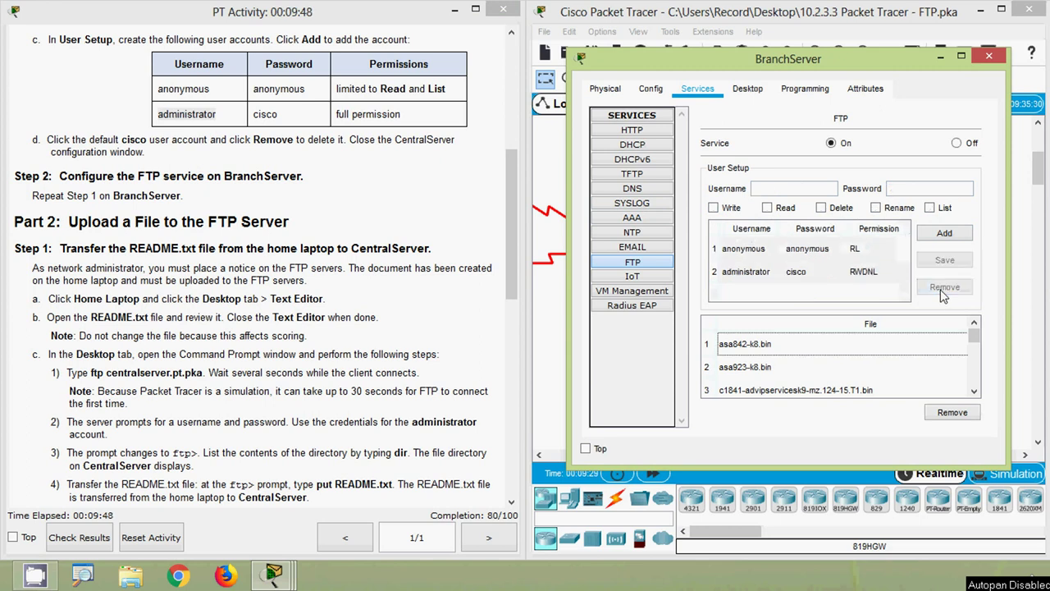
left_click(980, 56)
Step: Clear the instruction highlight and scroll the workspace left and up to the Home Office area
left_click(231, 266)
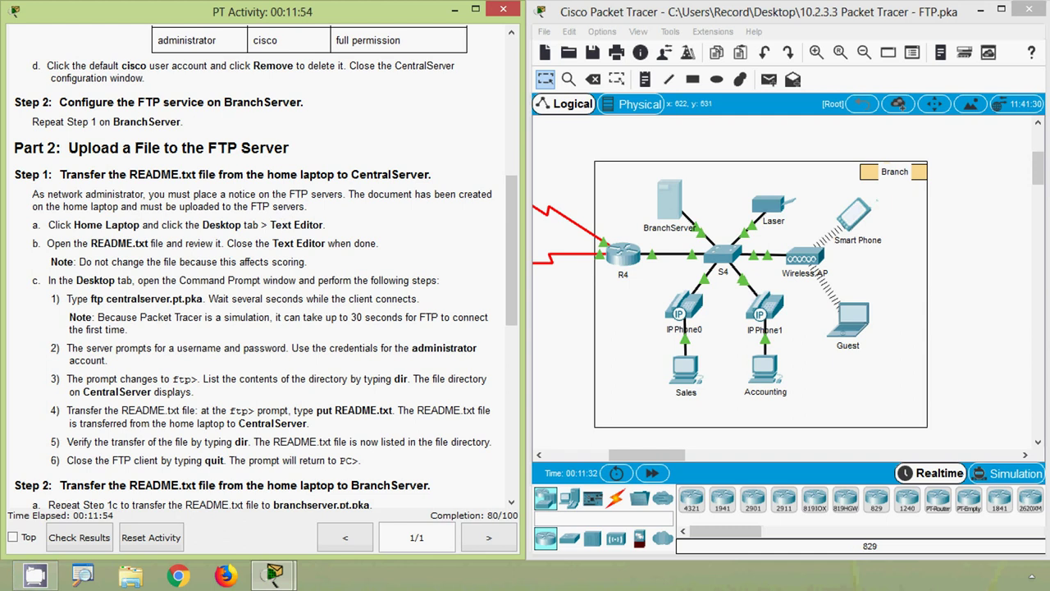
left_click_drag(664, 456, 622, 466)
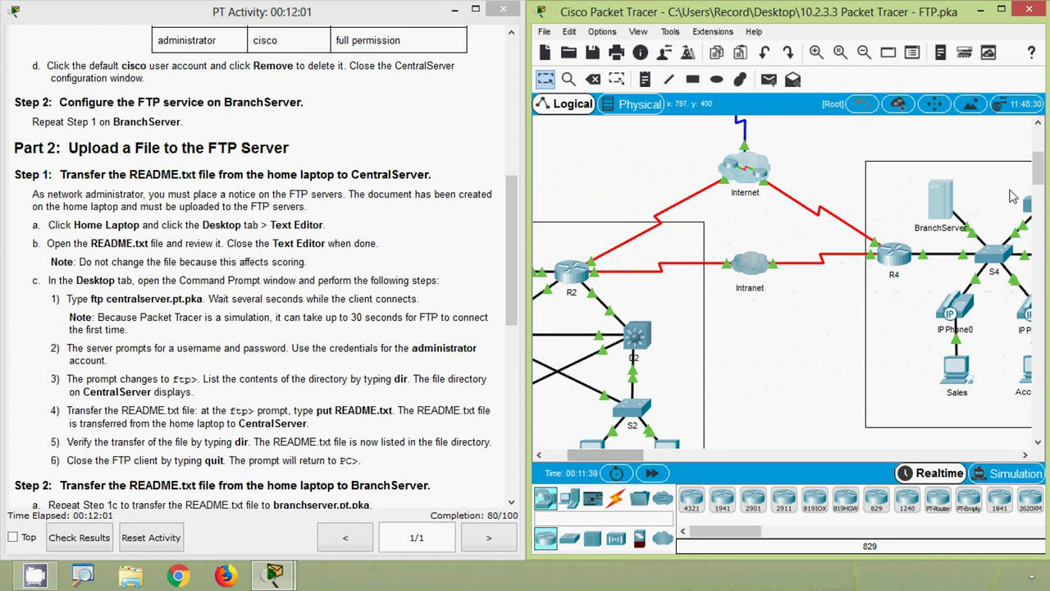
left_click_drag(1036, 184, 1030, 159)
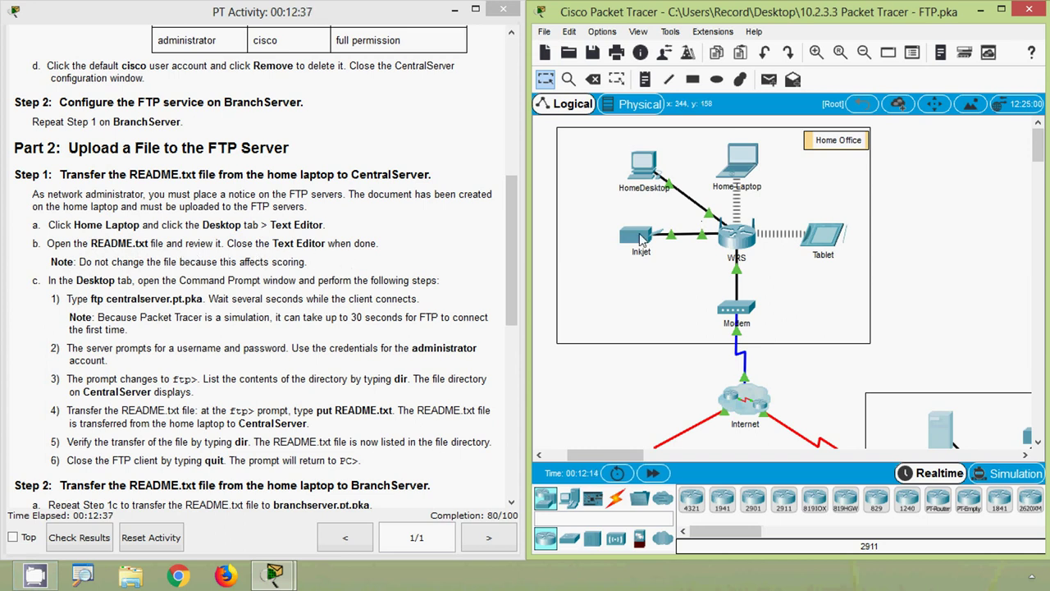
Step: Launch the Text Editor from Home Laptop's Desktop applications
left_click(739, 160)
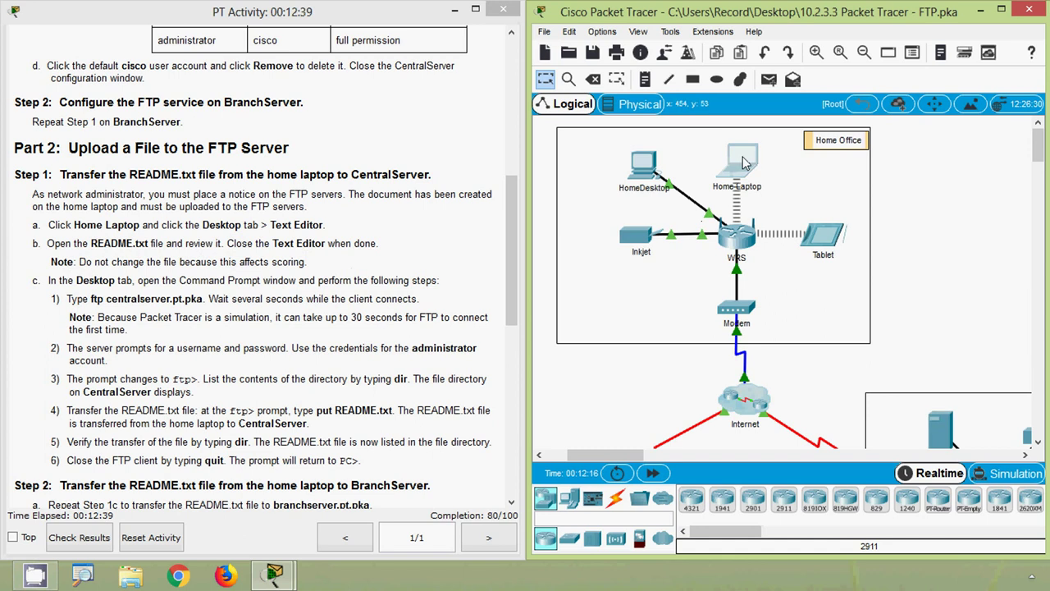
left_click(328, 103)
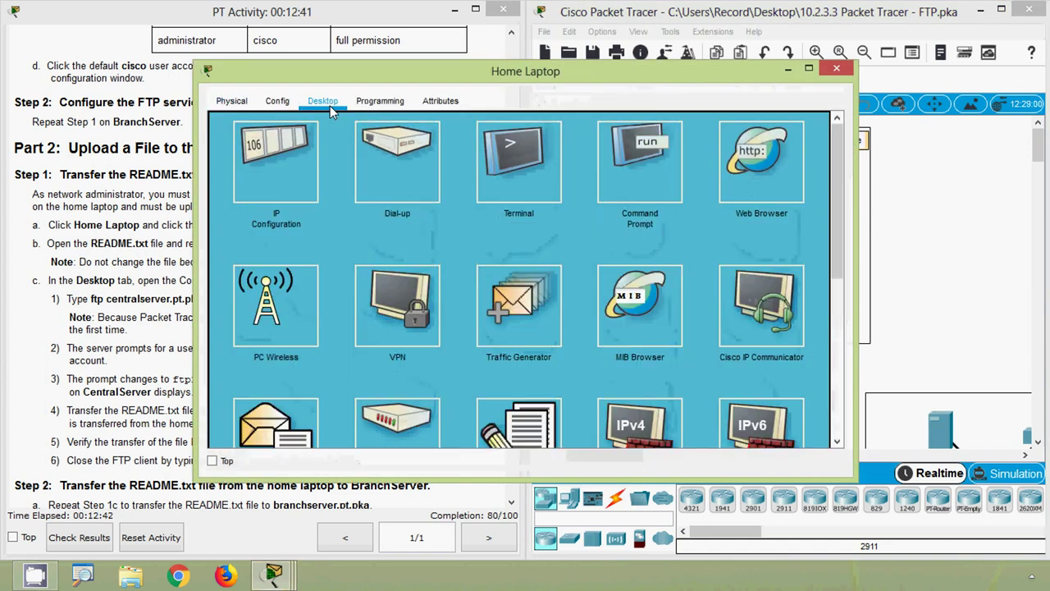
scroll(543, 307, "down", 2)
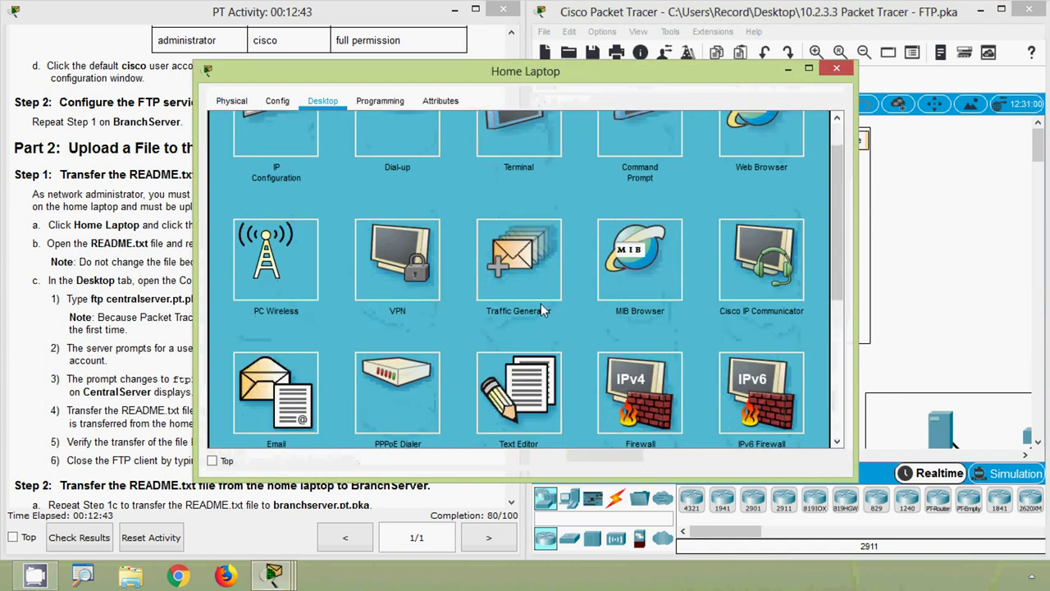
left_click(548, 349)
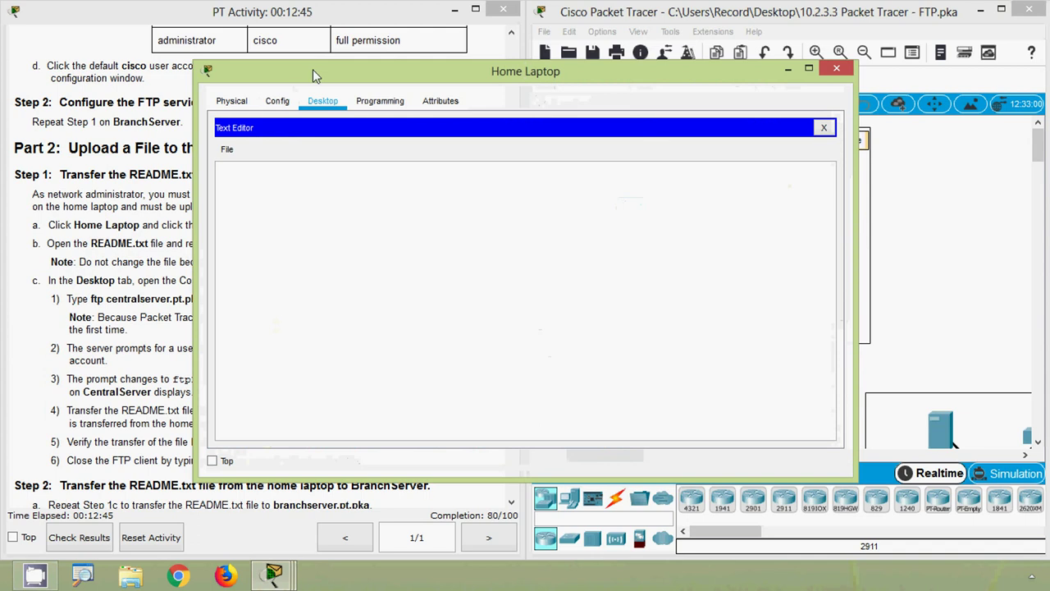
left_click_drag(345, 71, 624, 75)
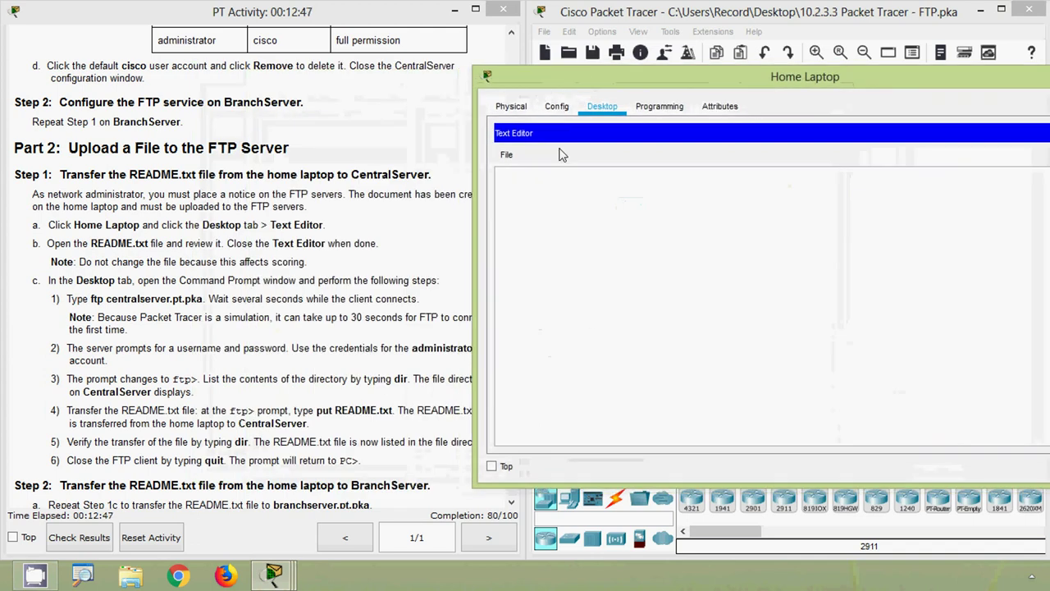
Step: Open README.txt in the Text Editor via File > Open and review its memo
left_click(507, 158)
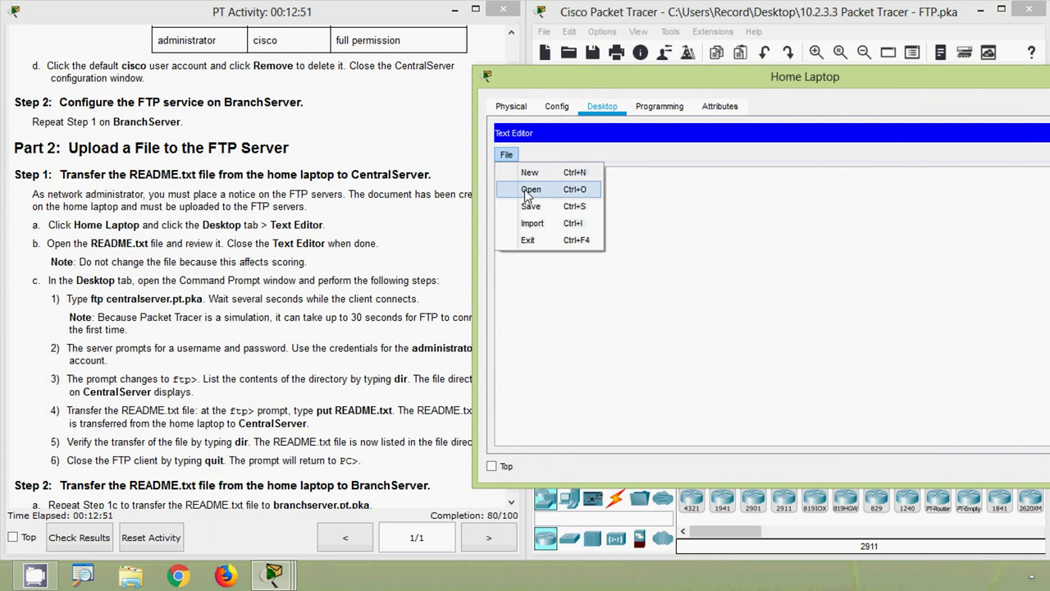
left_click(525, 191)
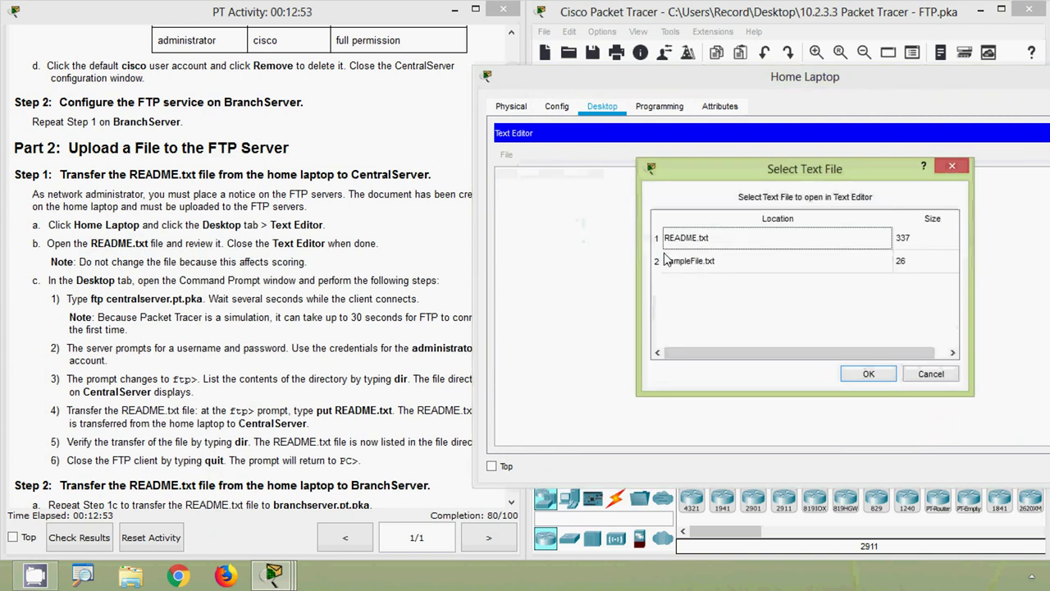
left_click(697, 240)
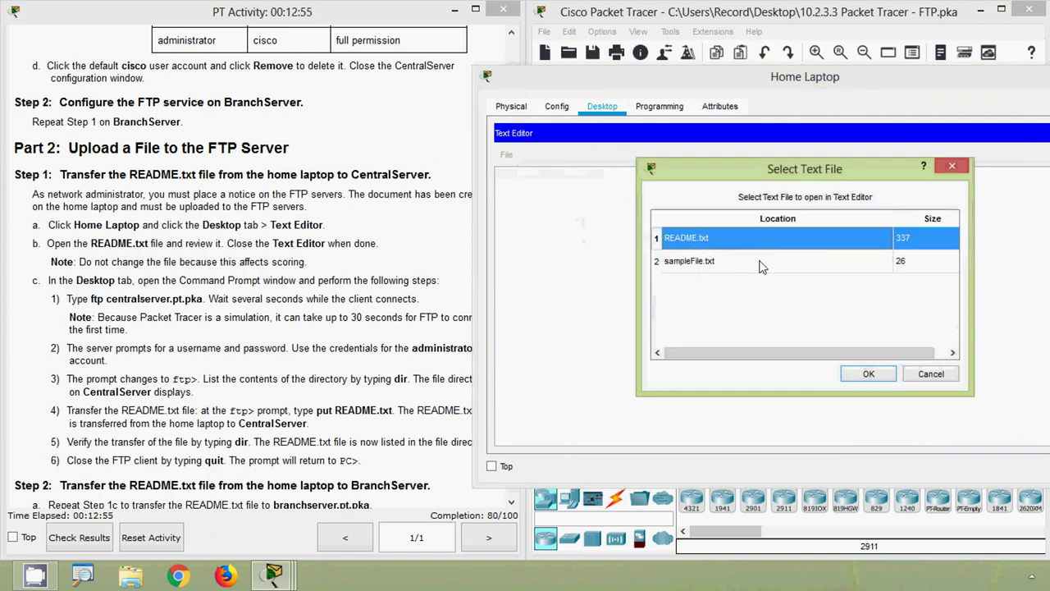
left_click(863, 378)
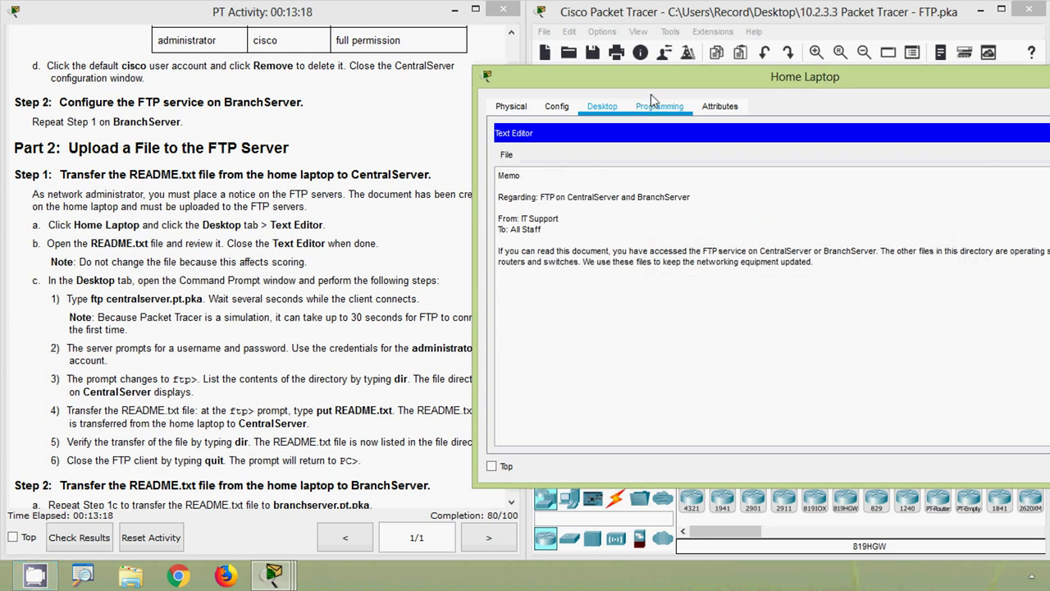
left_click_drag(660, 90, 569, 70)
left_click_drag(393, 184, 732, 264)
left_click(750, 266)
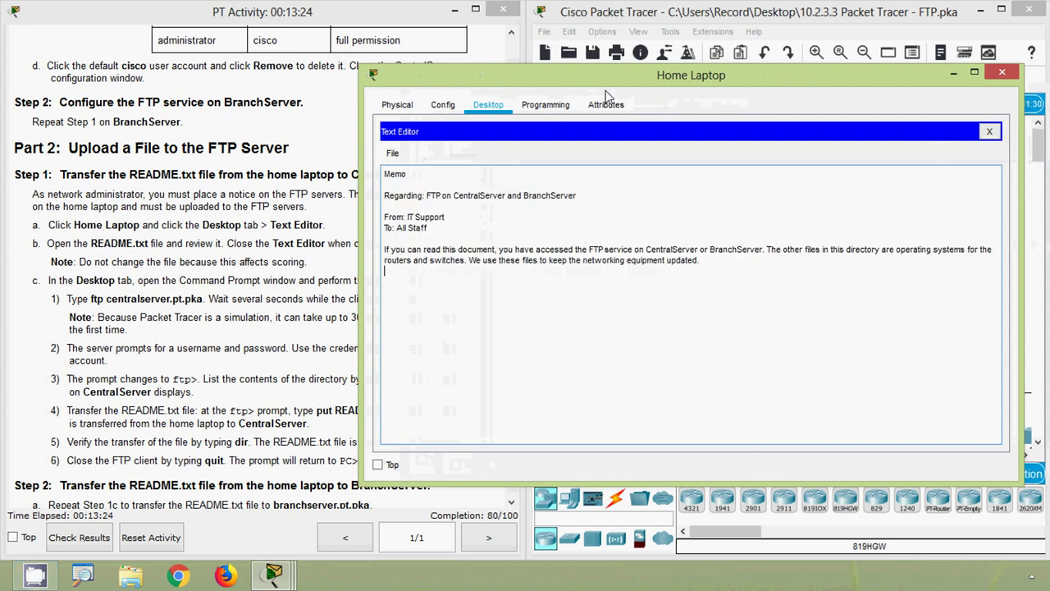
left_click(267, 275)
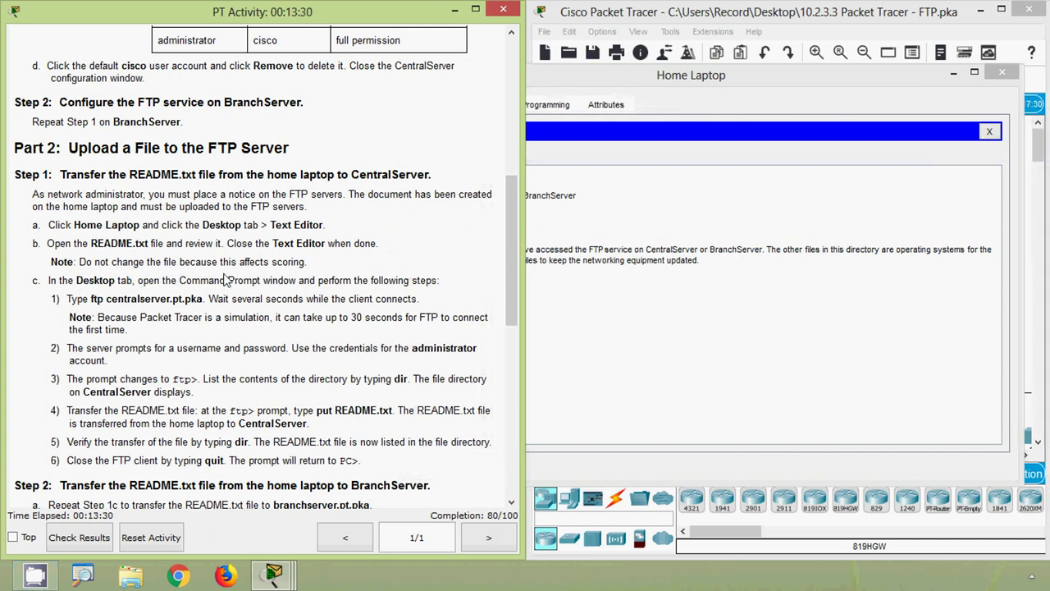
left_click(569, 266)
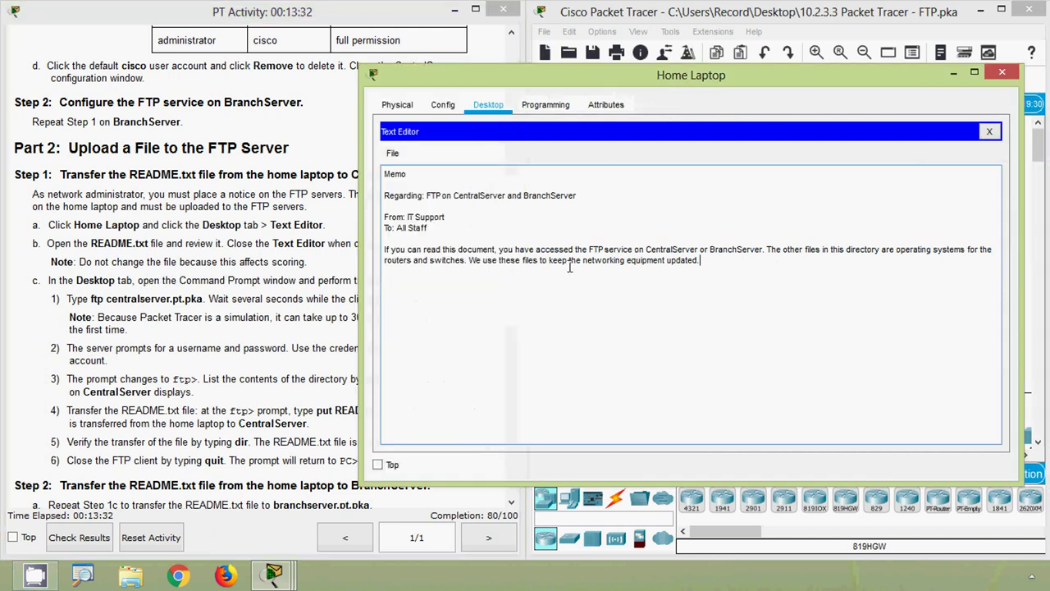
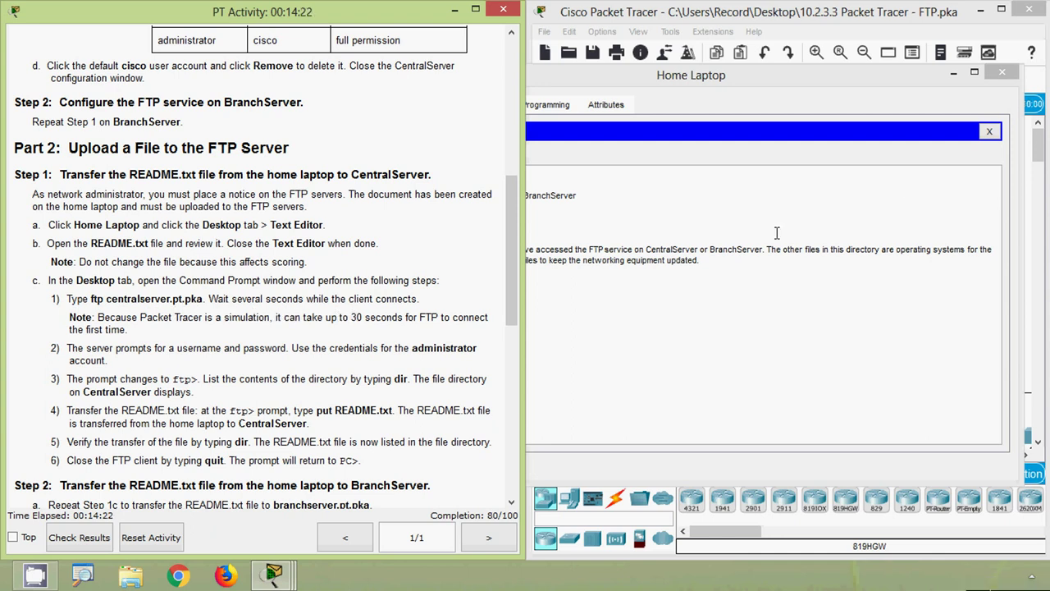
Step: From the Home Laptop's Command Prompt, run ftp centralserver.pt.pka to reach the server's welcome
left_click(984, 134)
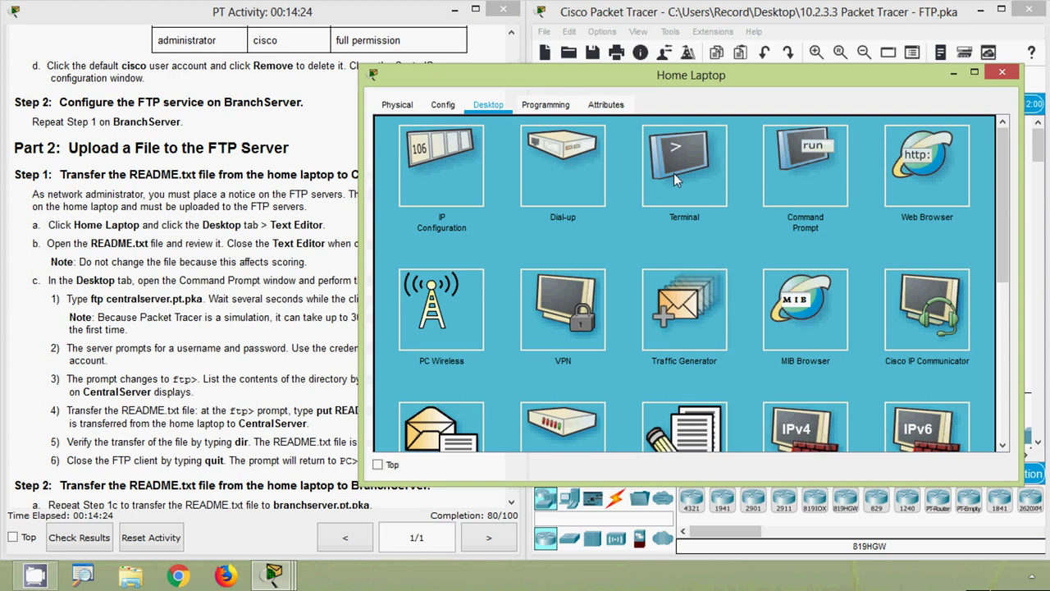
left_click_drag(538, 75, 582, 77)
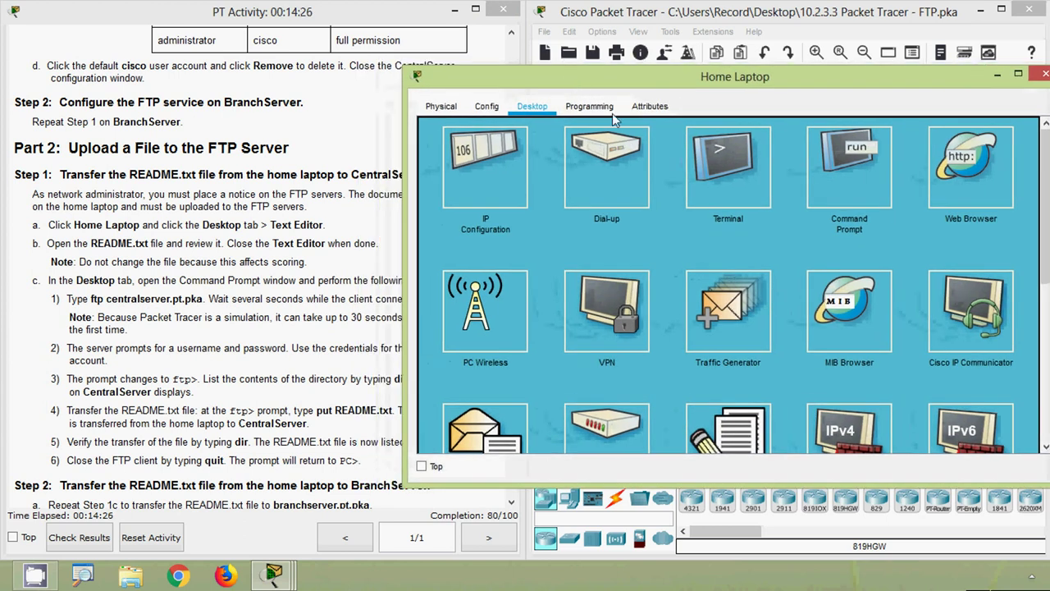
left_click(832, 182)
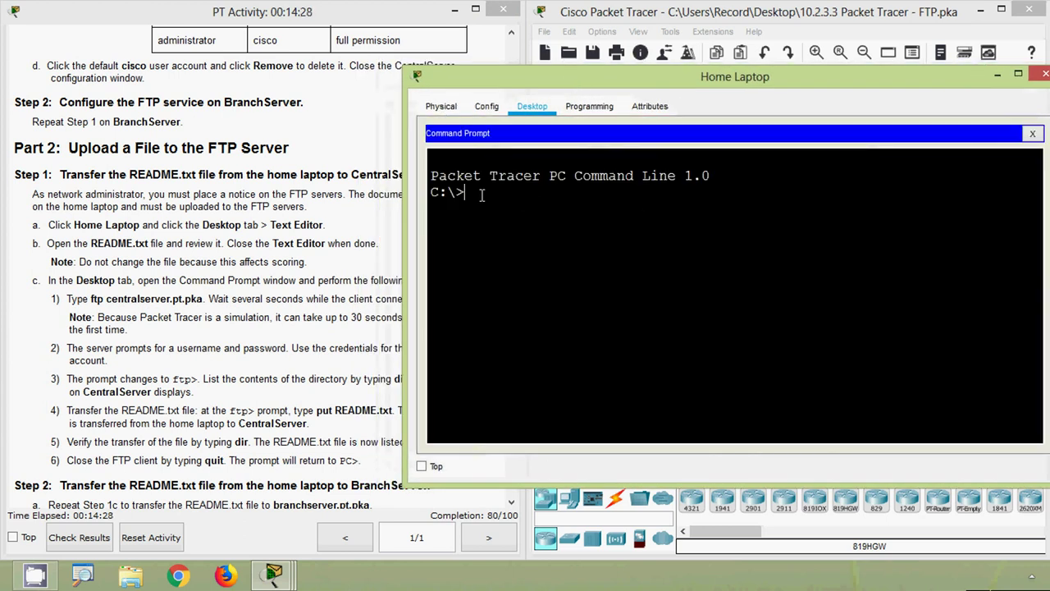
type("ftp cent")
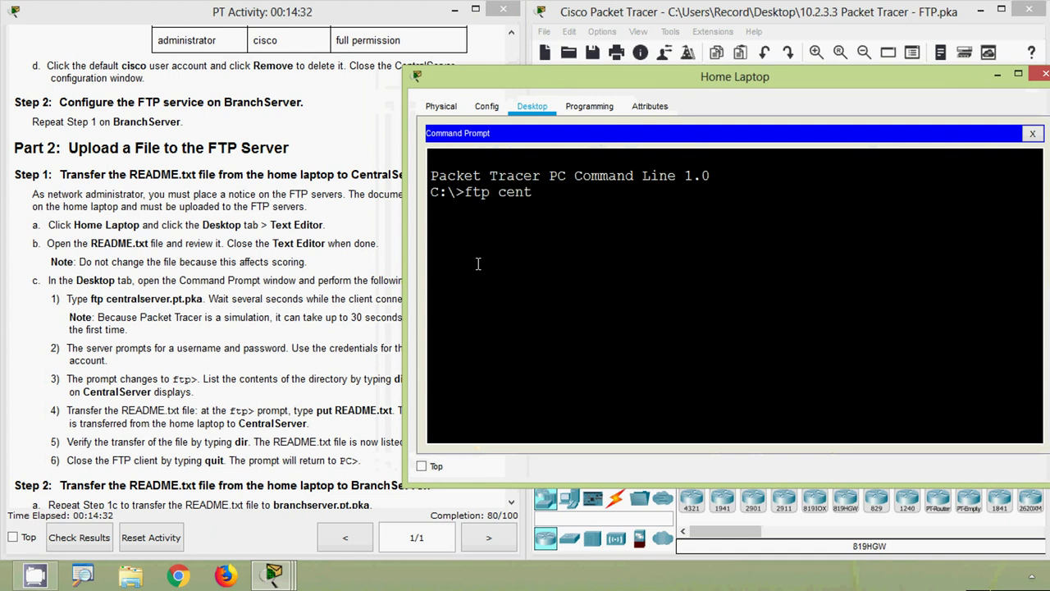
type("ralserver.")
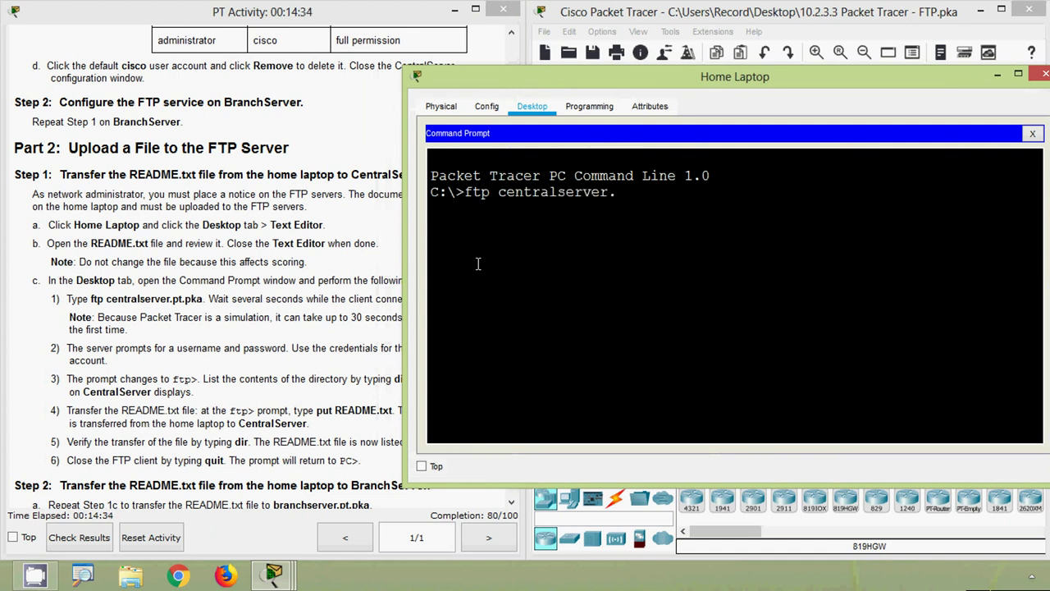
type("pt.pka")
key("Return")
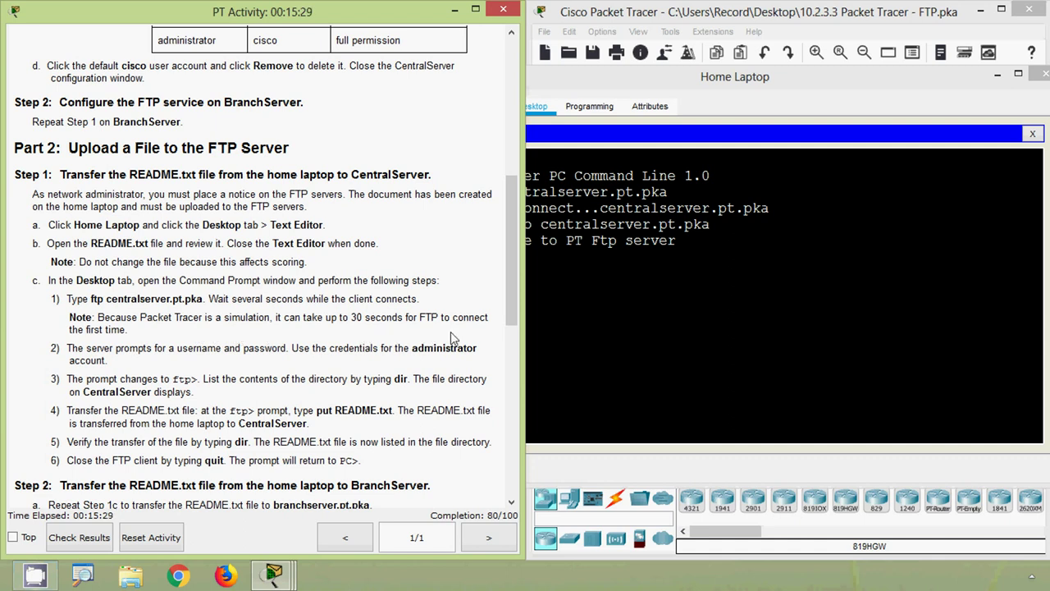
Step: Log in as administrator with the account password, reaching the ftp> prompt
left_click(579, 350)
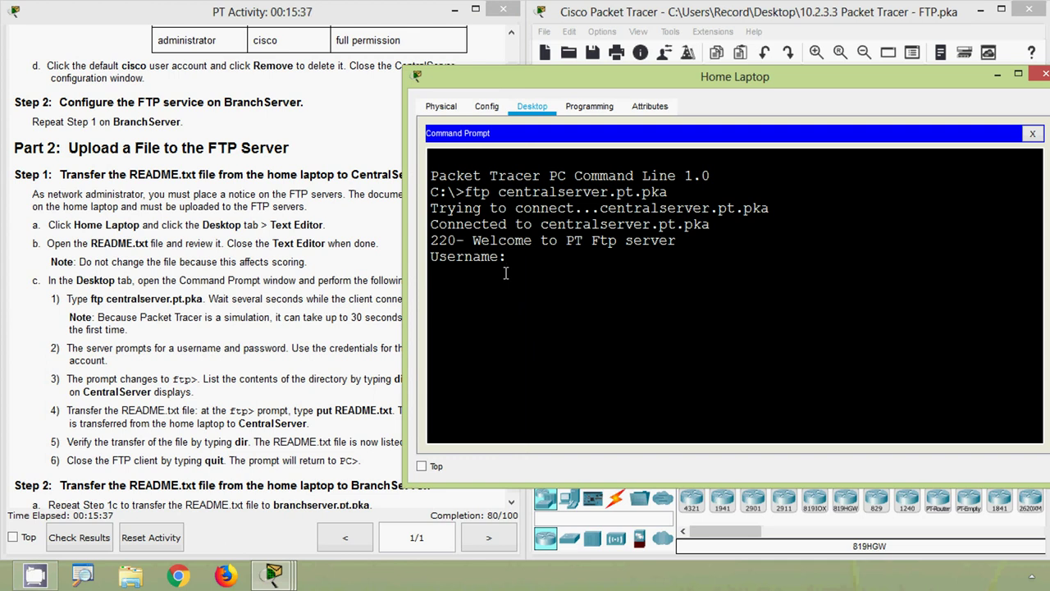
left_click(103, 376)
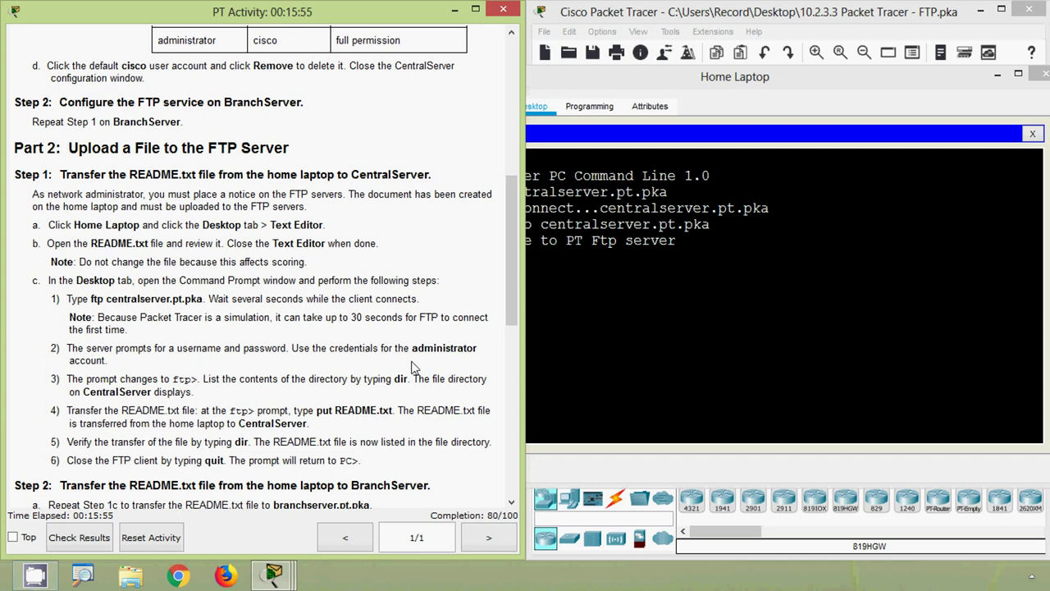
left_click(566, 294)
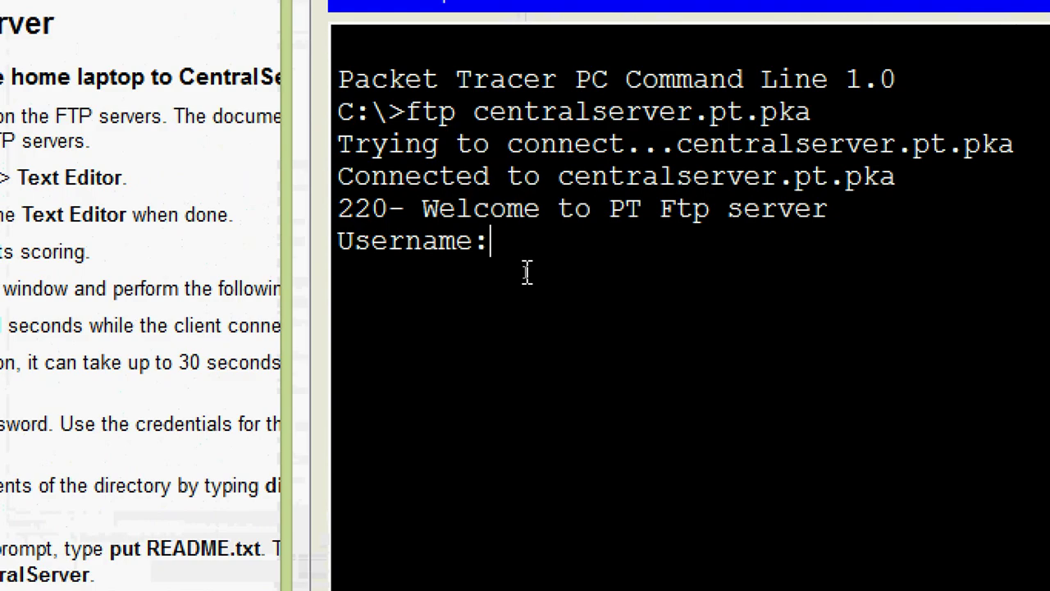
type("administrator")
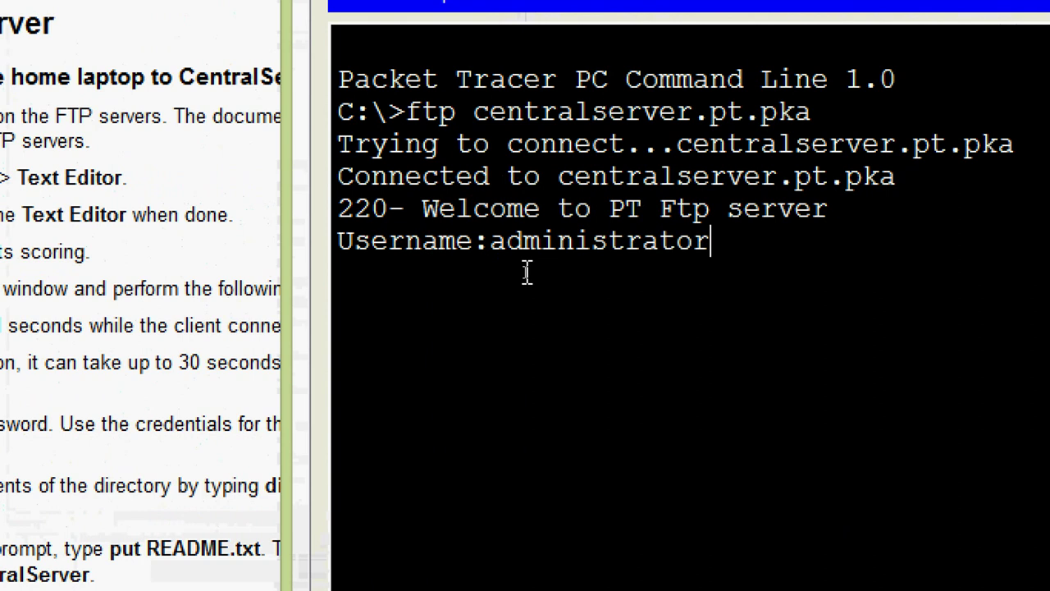
key("Return")
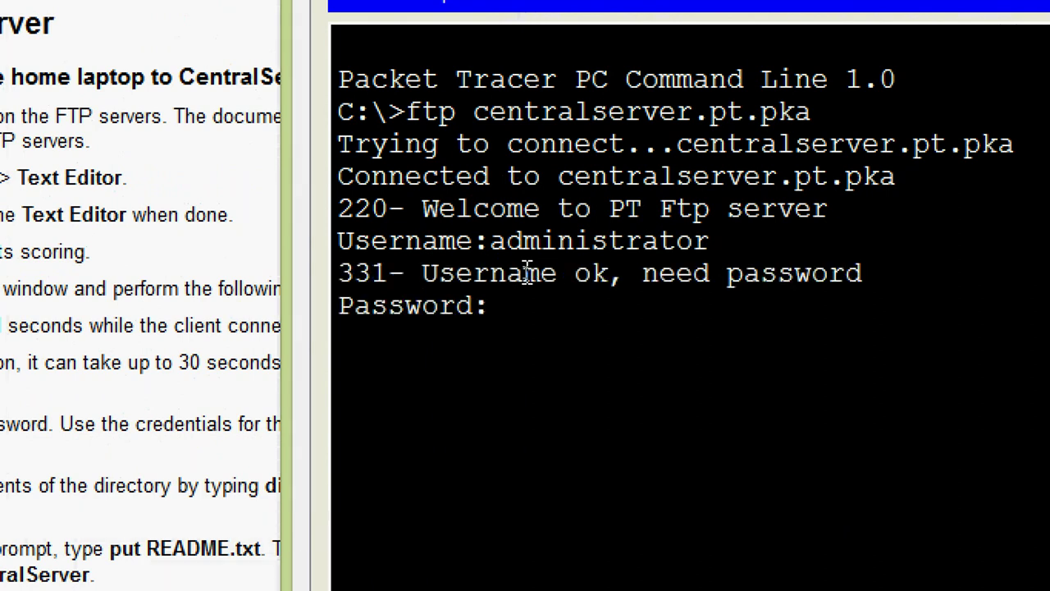
key("Return")
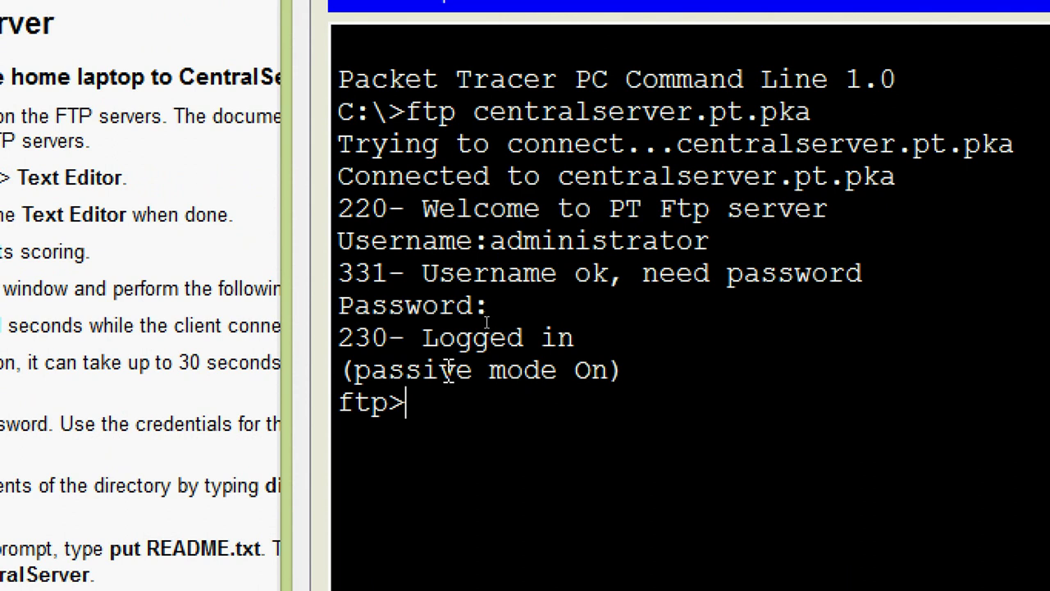
left_click_drag(433, 400, 338, 404)
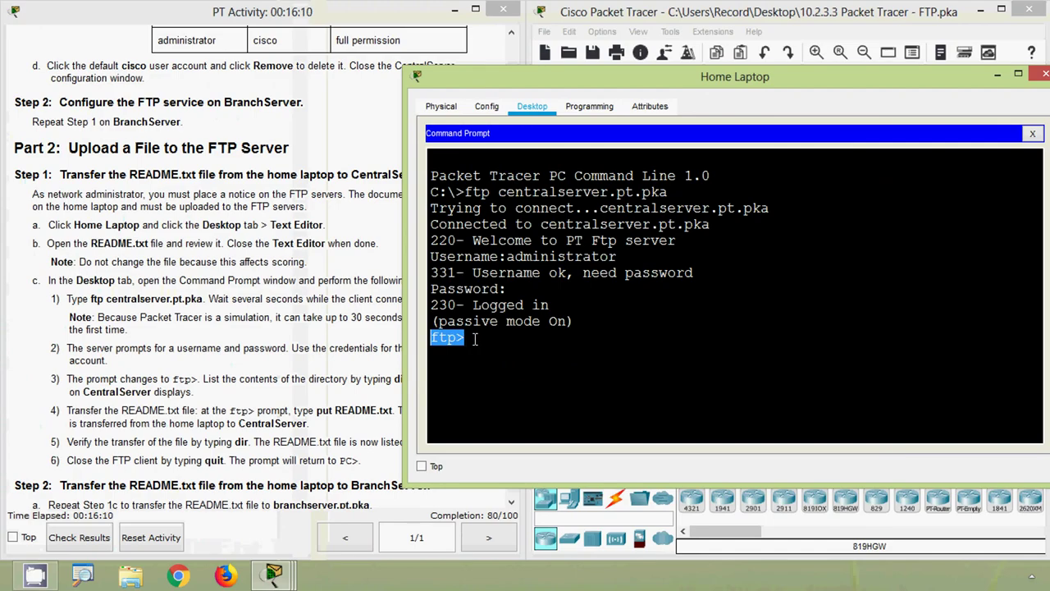
left_click(474, 338)
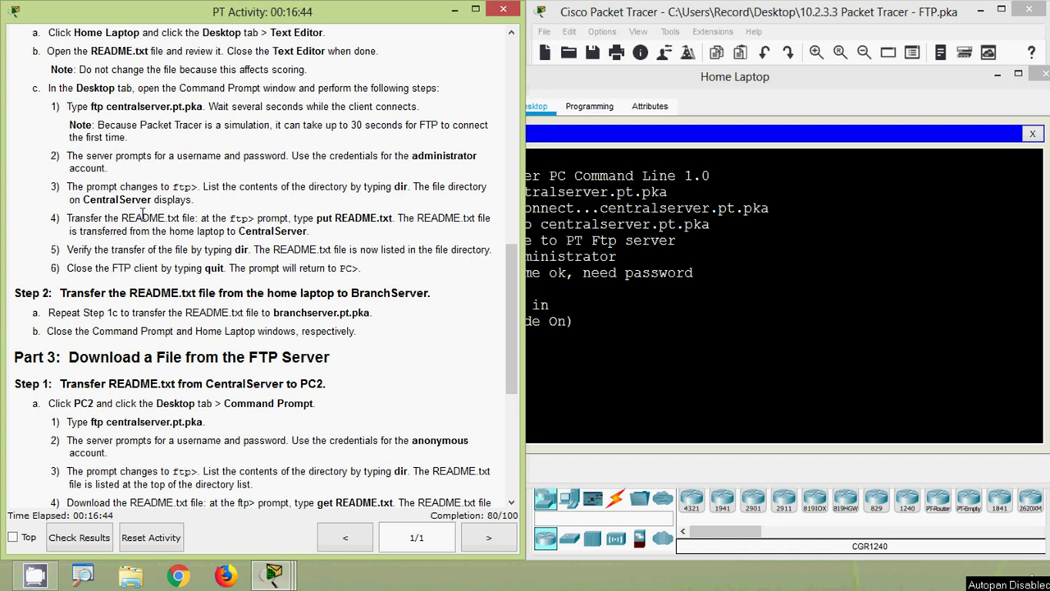
Step: Run dir on CentralServer and resize the laptop window to read the IOS image listing
left_click(574, 355)
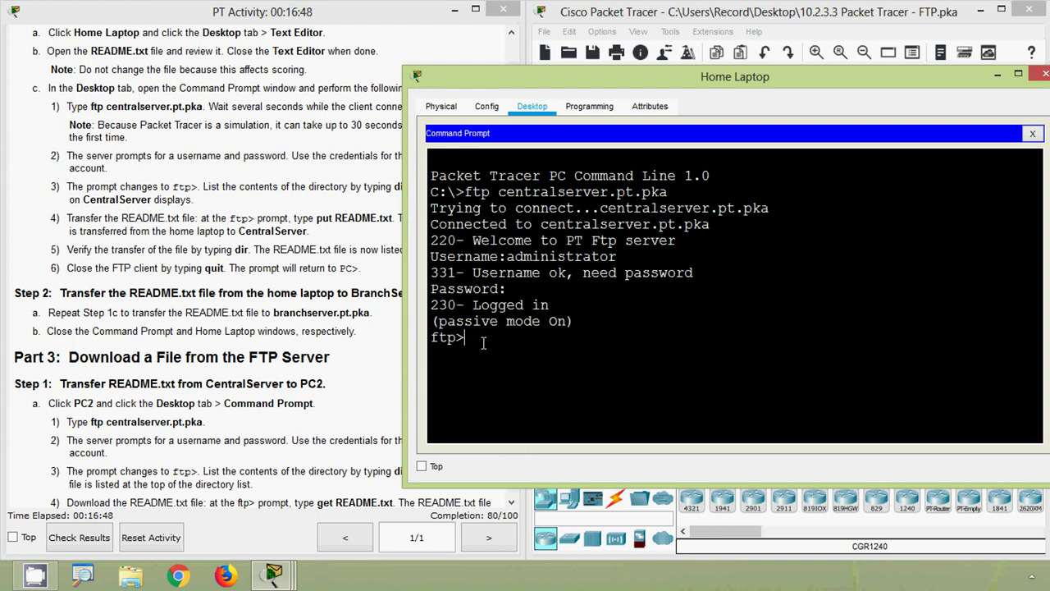
type("dir")
key("Return")
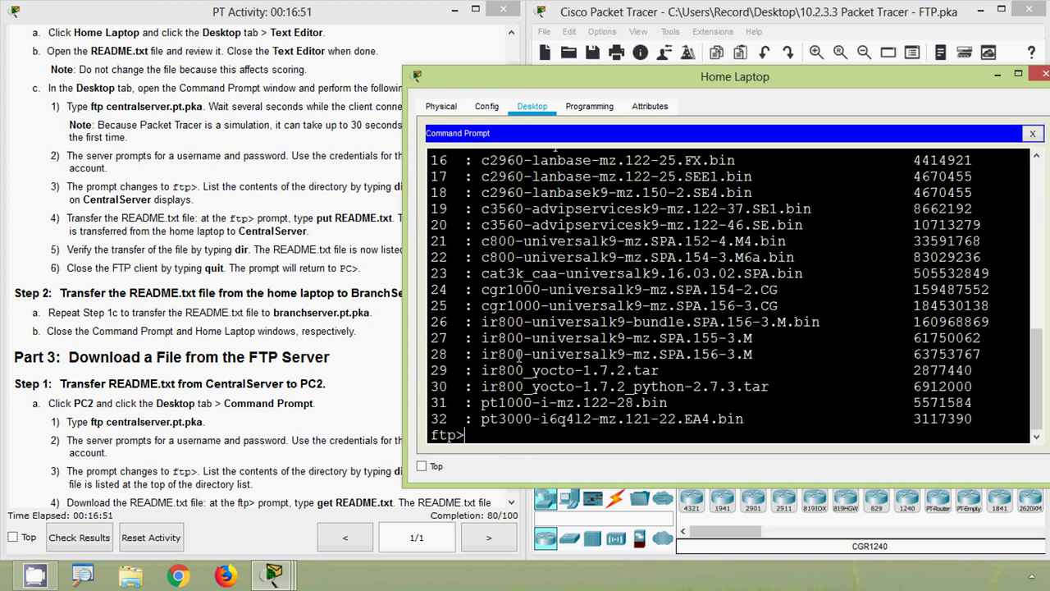
left_click_drag(525, 82, 609, 77)
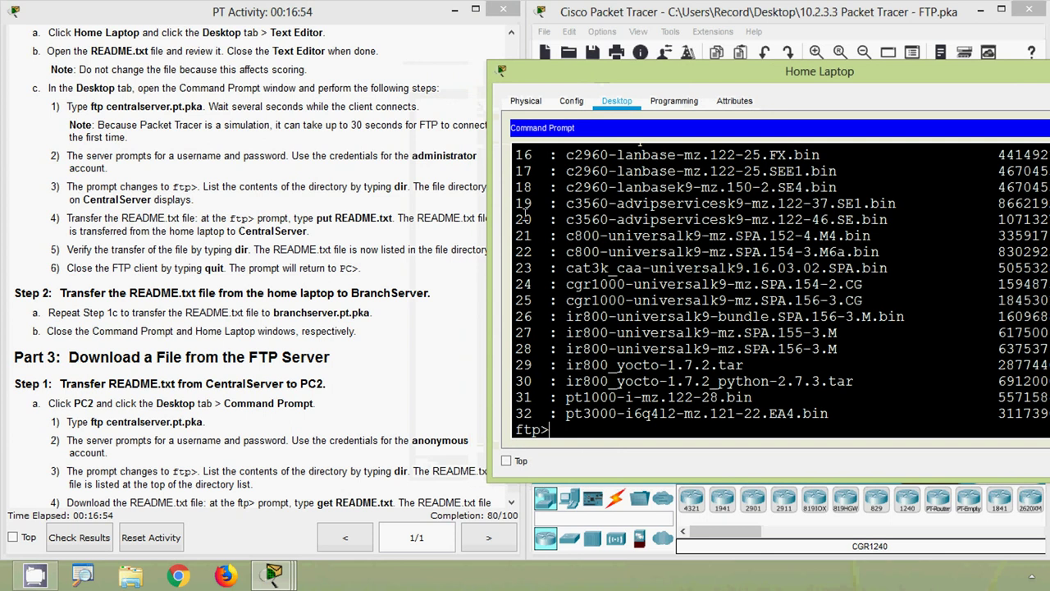
left_click_drag(491, 232, 530, 232)
left_click_drag(625, 81, 541, 86)
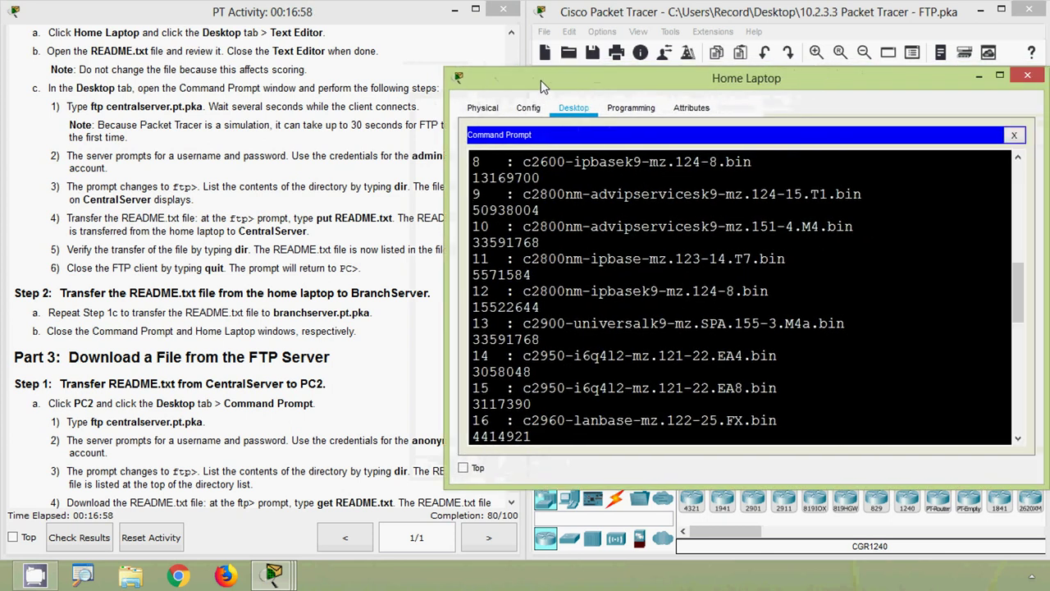
left_click_drag(451, 221, 337, 243)
scroll(537, 340, "up", 8)
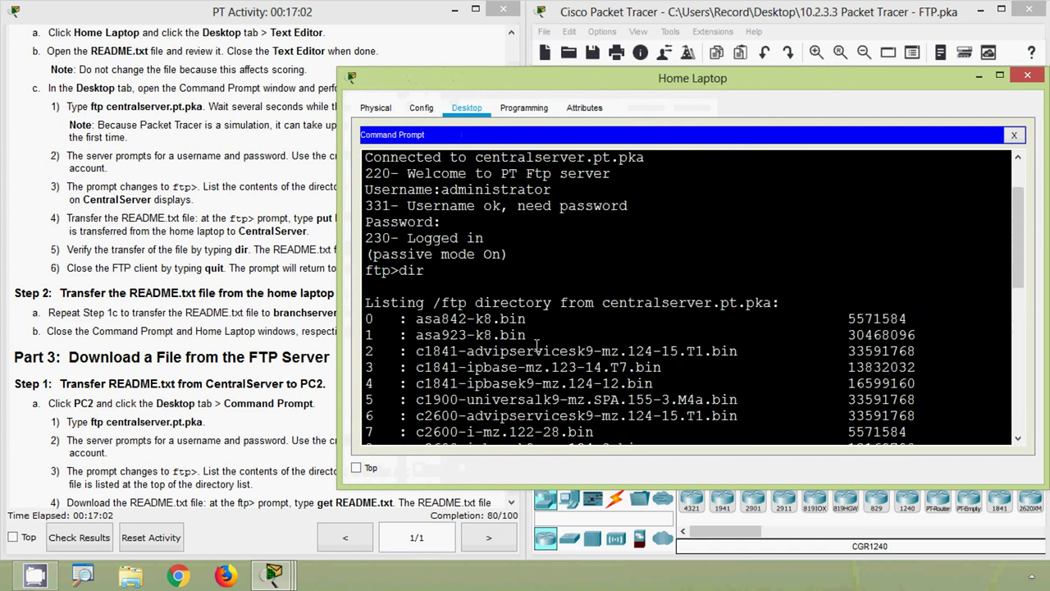
scroll(536, 346, "down", 5)
scroll(536, 347, "down", 4)
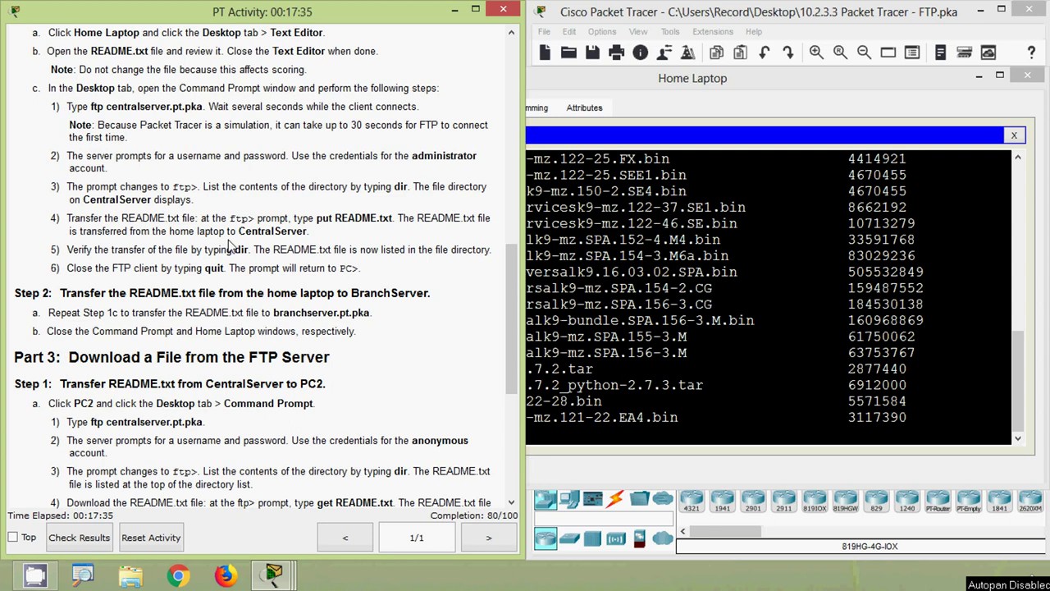
Step: Upload README.txt to the central server, confirming Transfer complete with 337 bytes
left_click(569, 365)
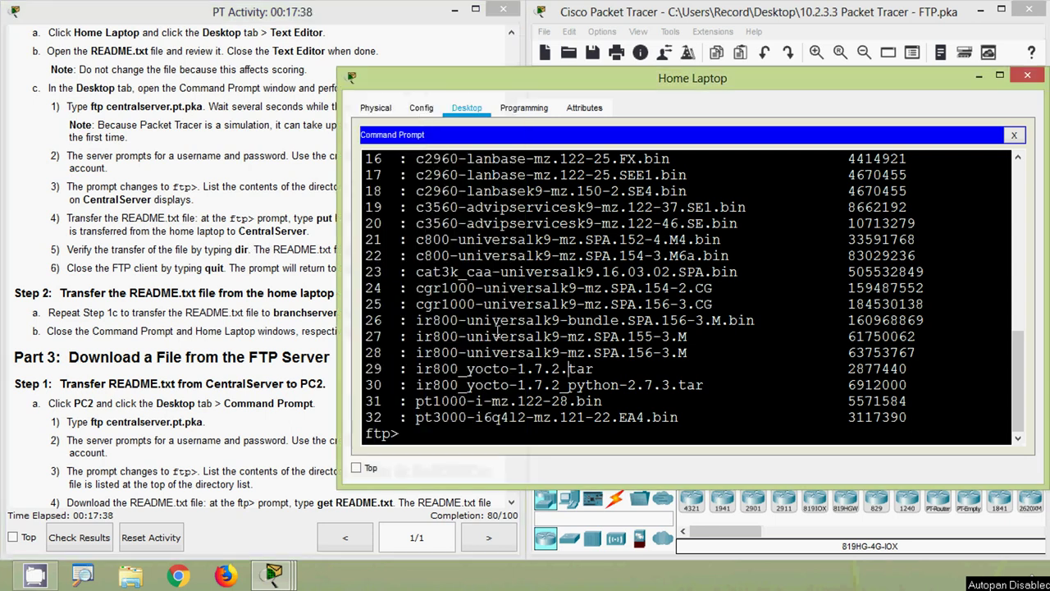
left_click_drag(400, 79, 520, 51)
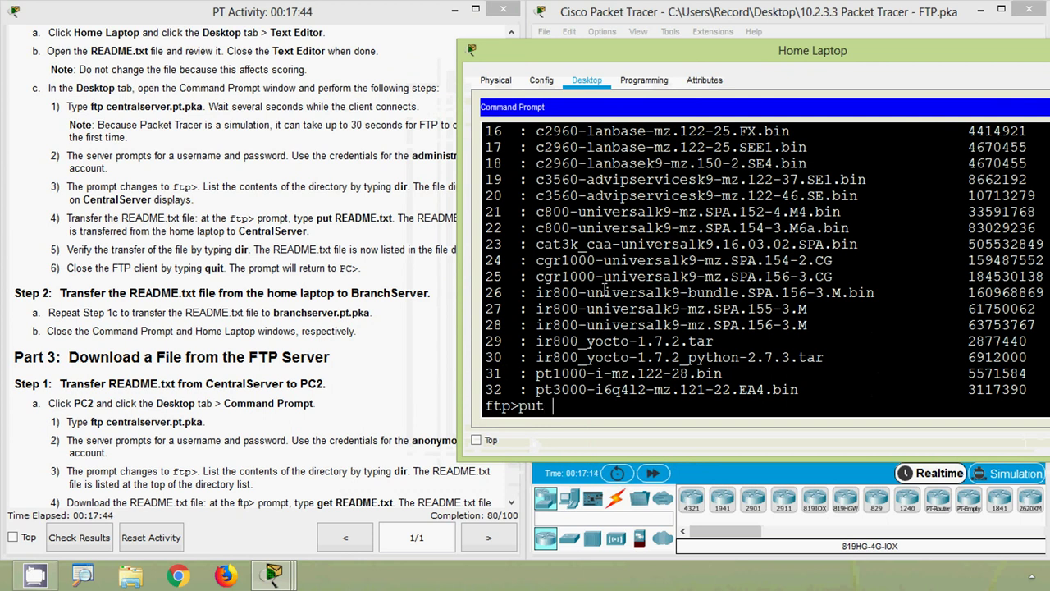
type("README.")
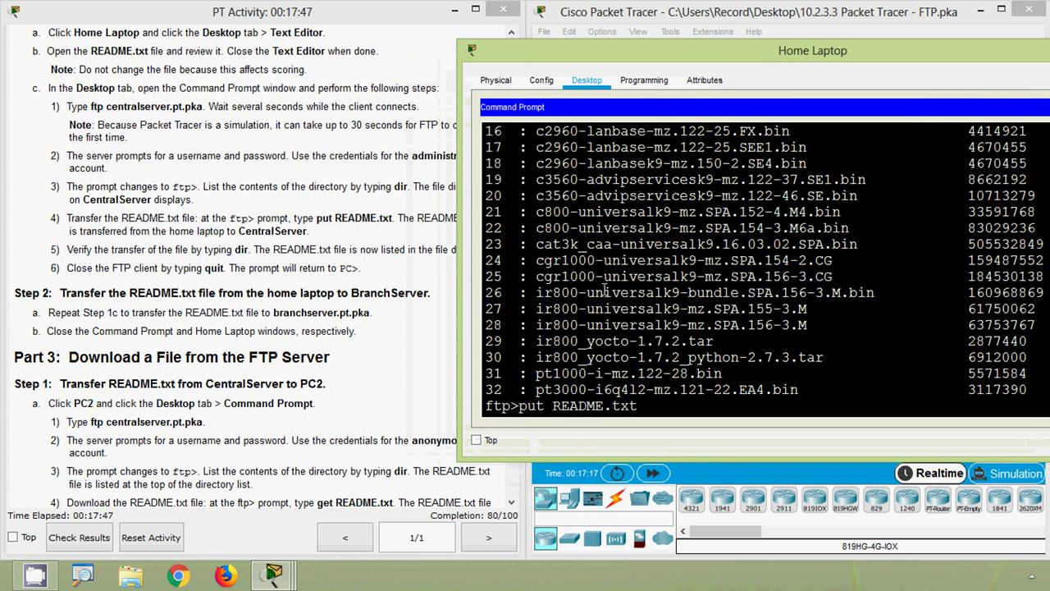
type("txt")
key("Return")
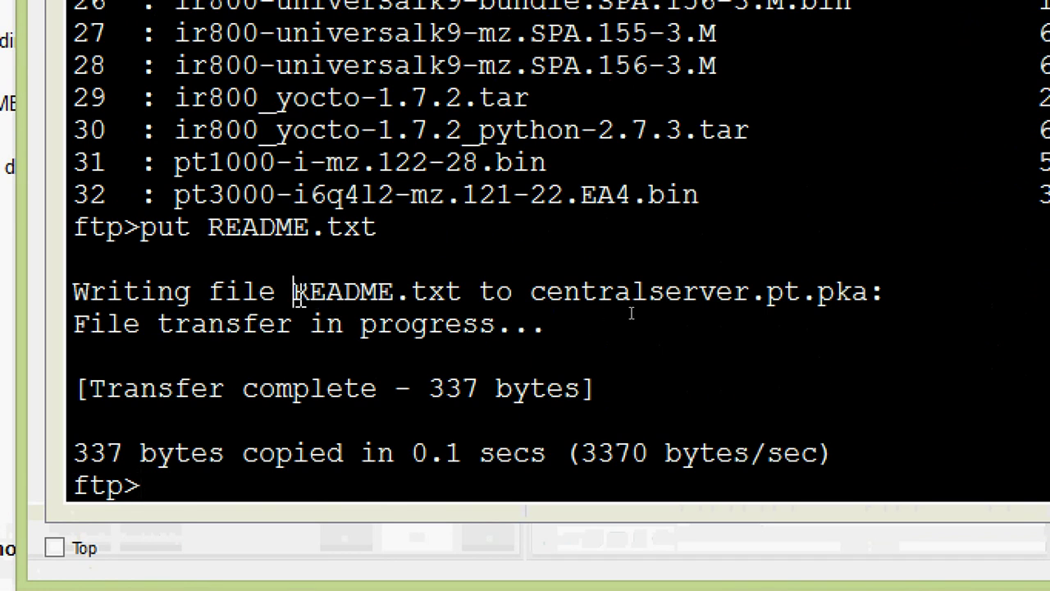
left_click_drag(294, 292, 428, 292)
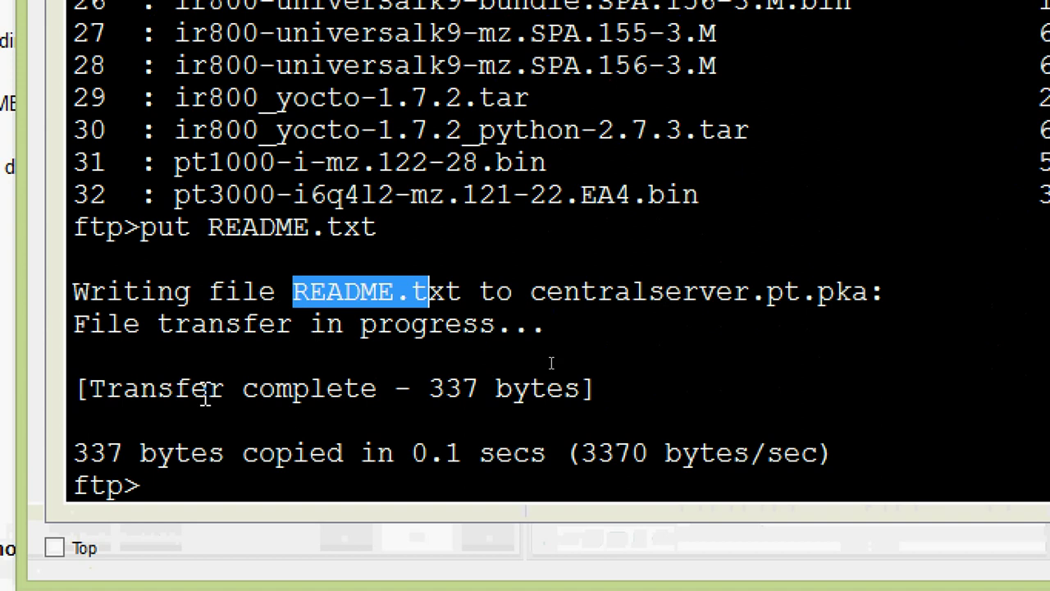
left_click_drag(91, 389, 383, 392)
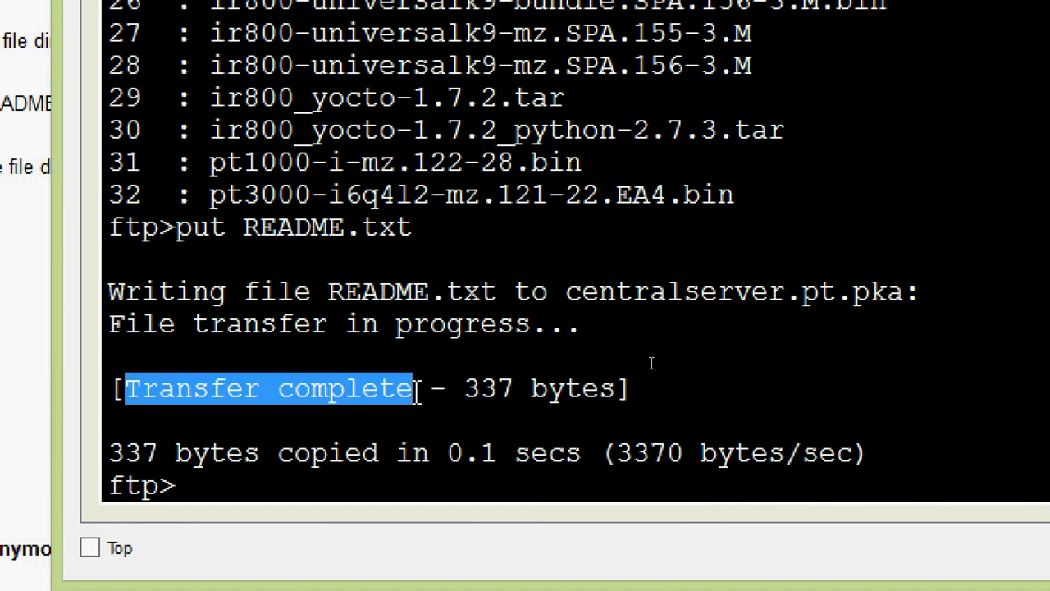
left_click_drag(447, 389, 517, 389)
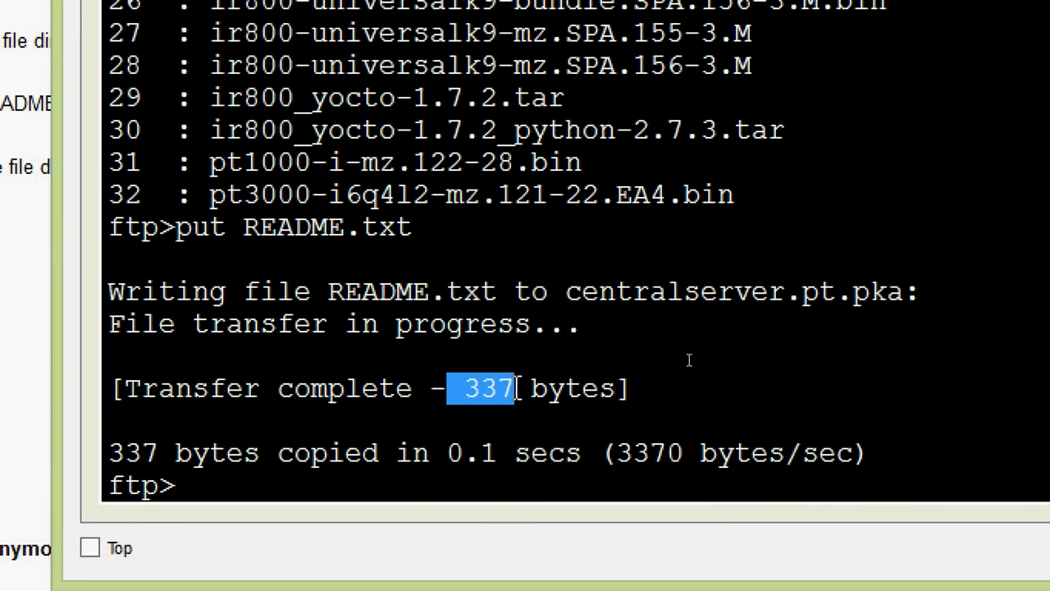
left_click(541, 398)
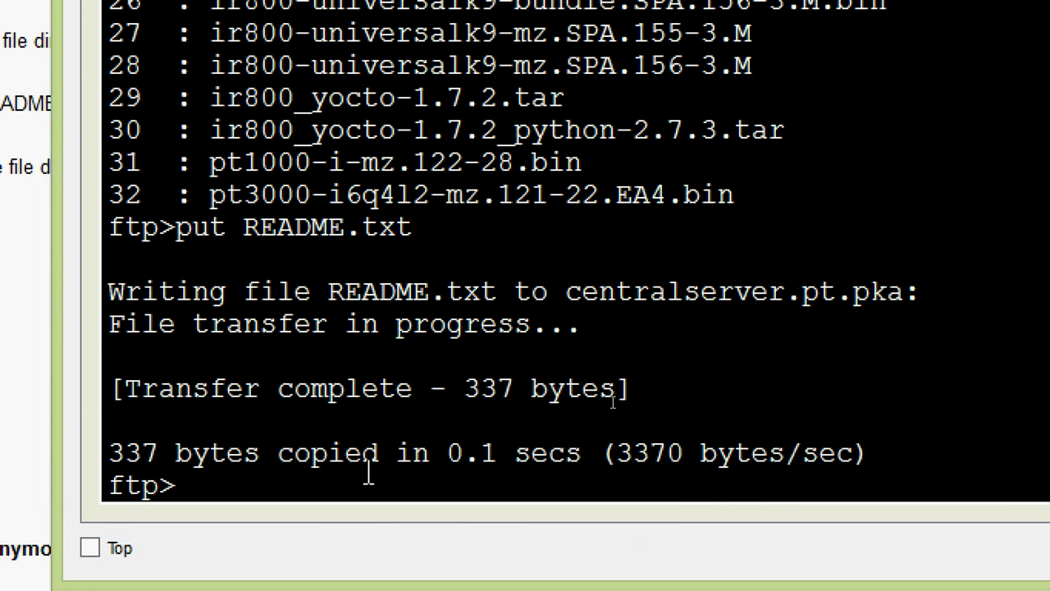
left_click_drag(414, 453, 566, 453)
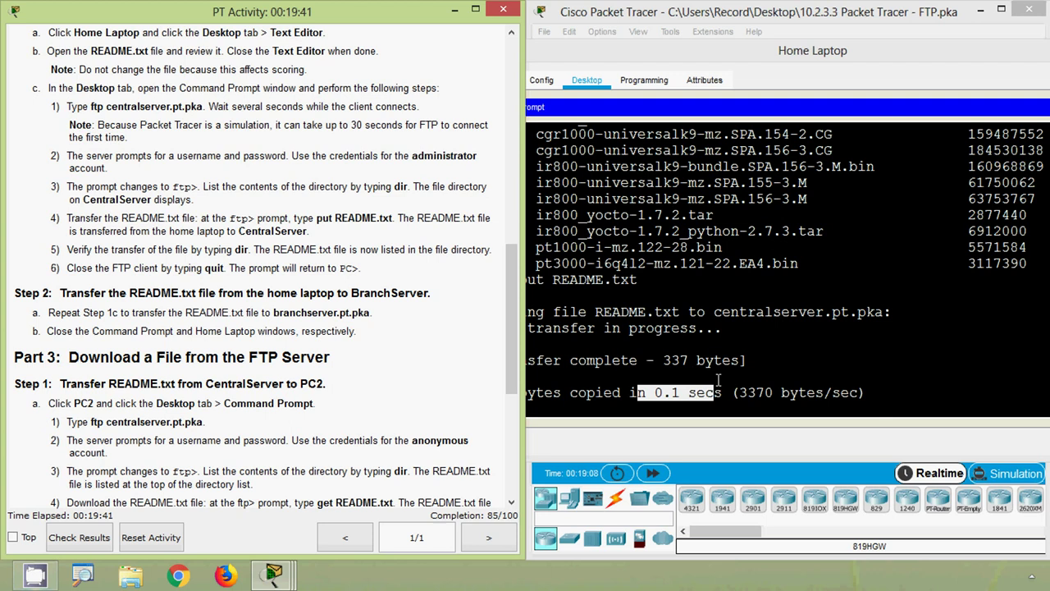
Step: Run dir on the central server and locate README.txt at the top of the listing
left_click(690, 377)
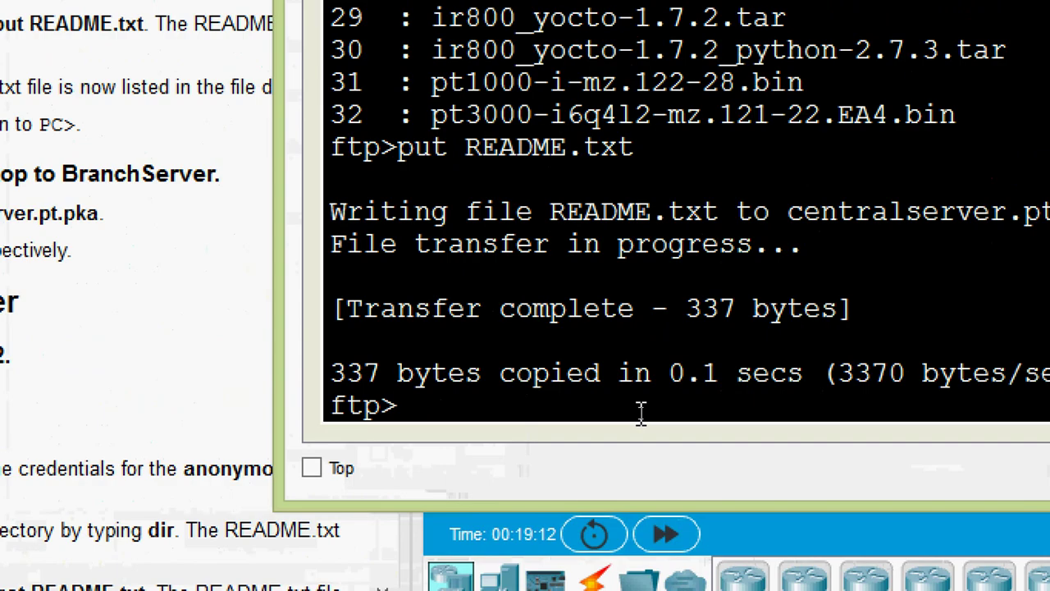
type("dir")
key("Return")
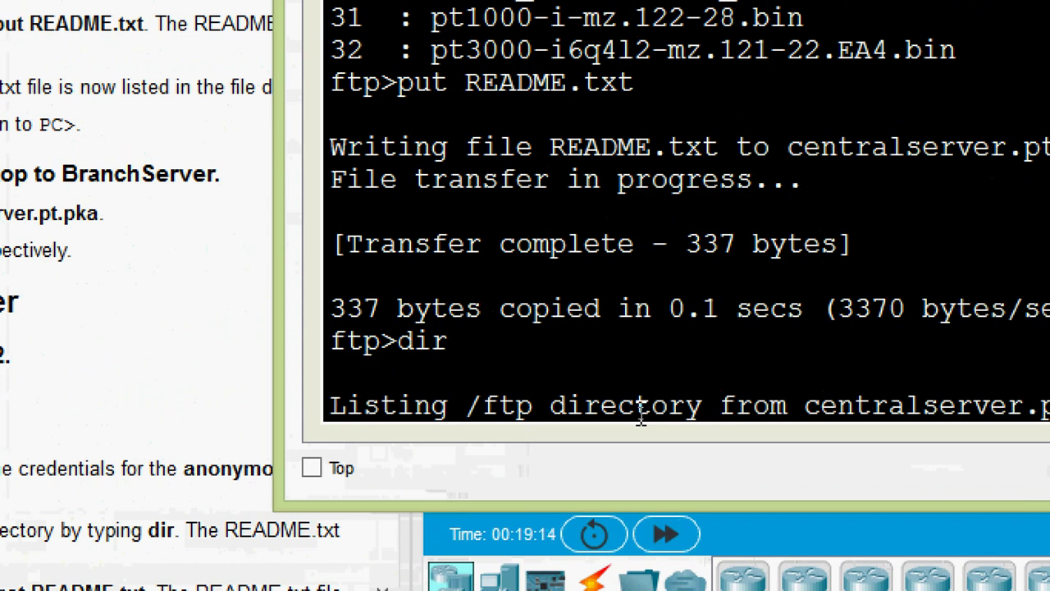
scroll(647, 373, "up", 4)
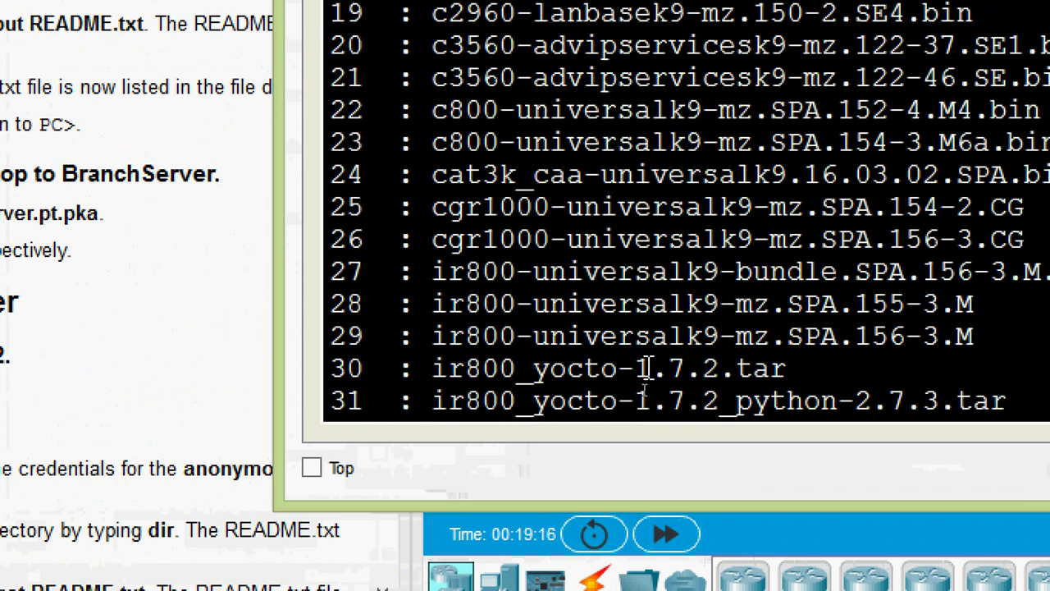
scroll(648, 373, "up", 5)
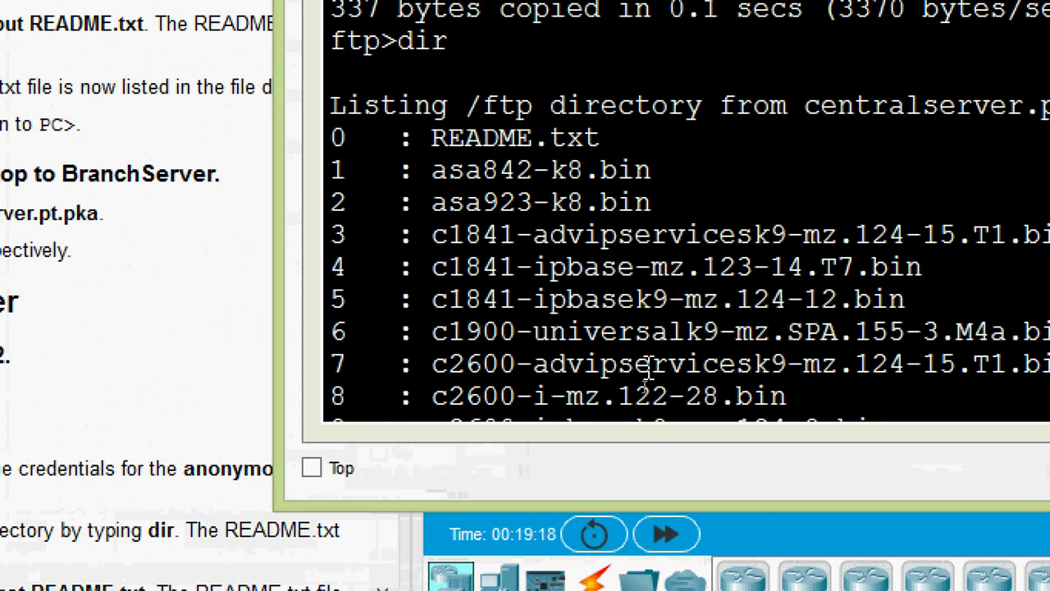
left_click_drag(433, 137, 640, 138)
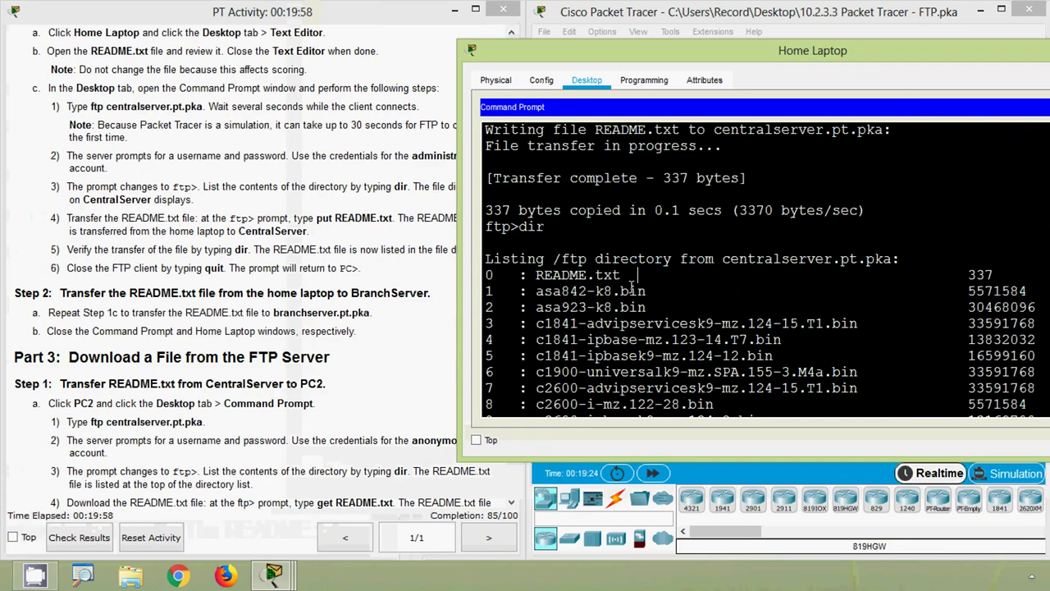
scroll(621, 339, "down", 9)
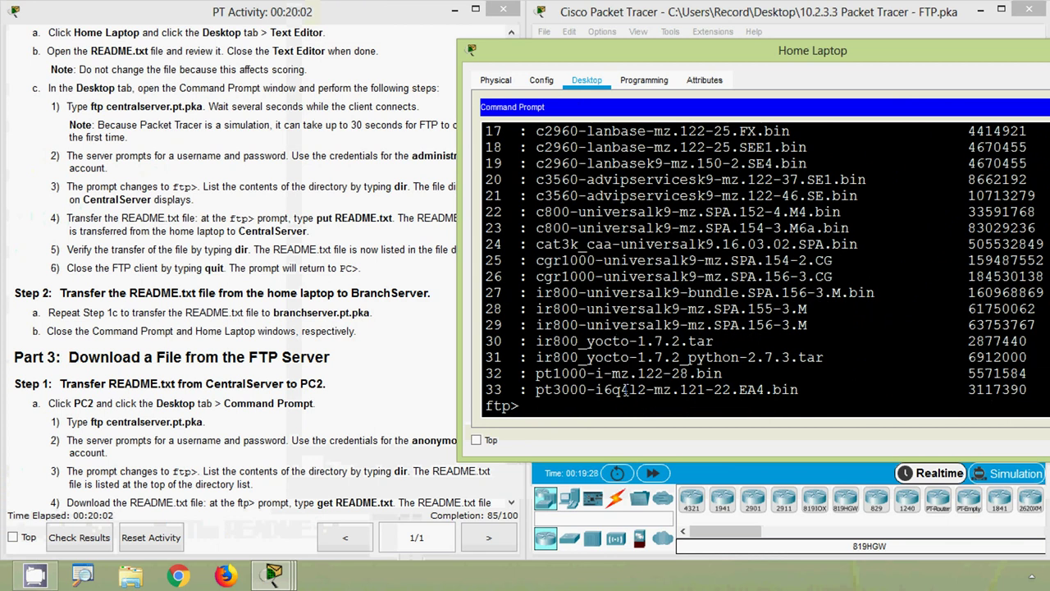
Step: Quit the FTP session, returning the Home Laptop to the C:\> prompt
type("qui")
type("t")
key("Return")
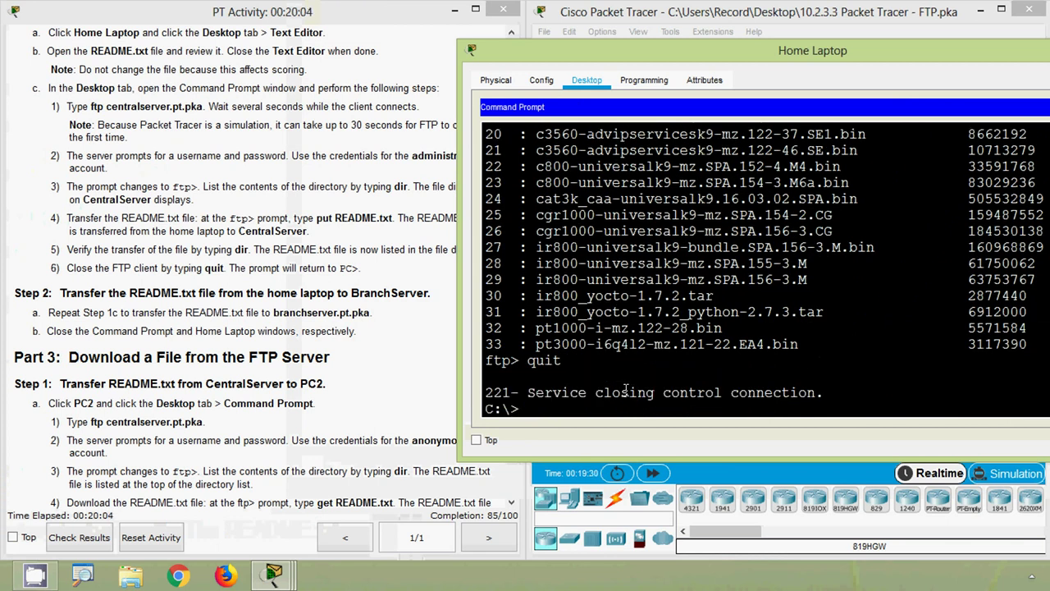
key("Return")
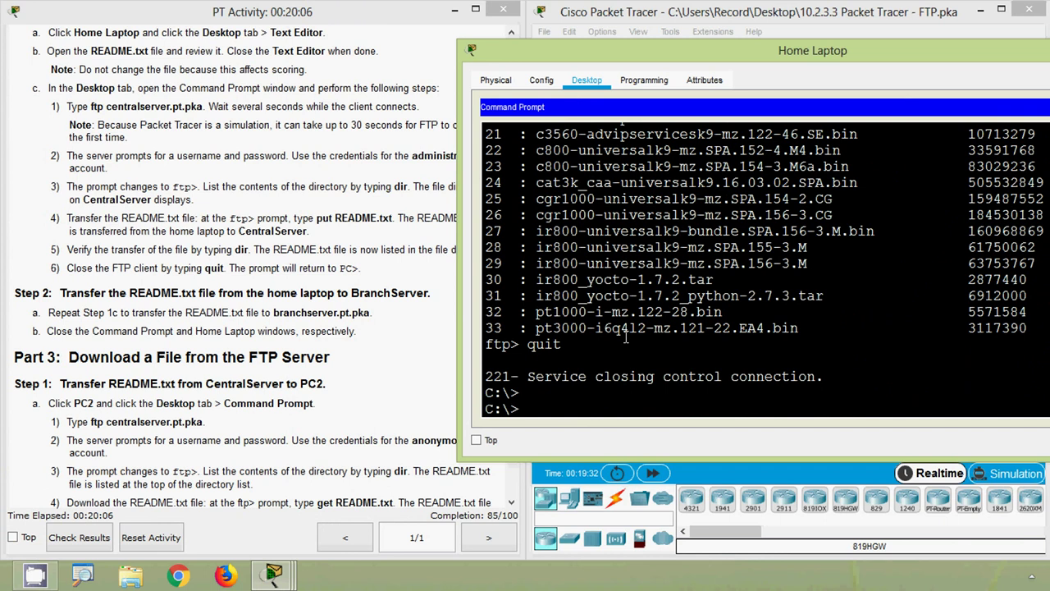
left_click_drag(733, 59, 694, 73)
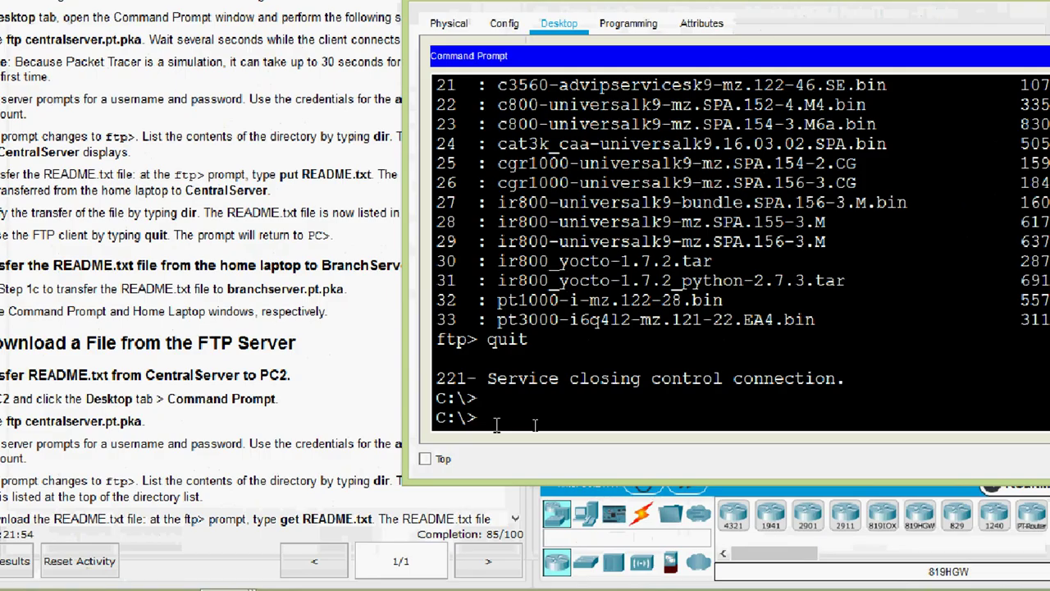
Step: Connect by FTP to branchserver.pt.pka and log in as administrator
type("ftp")
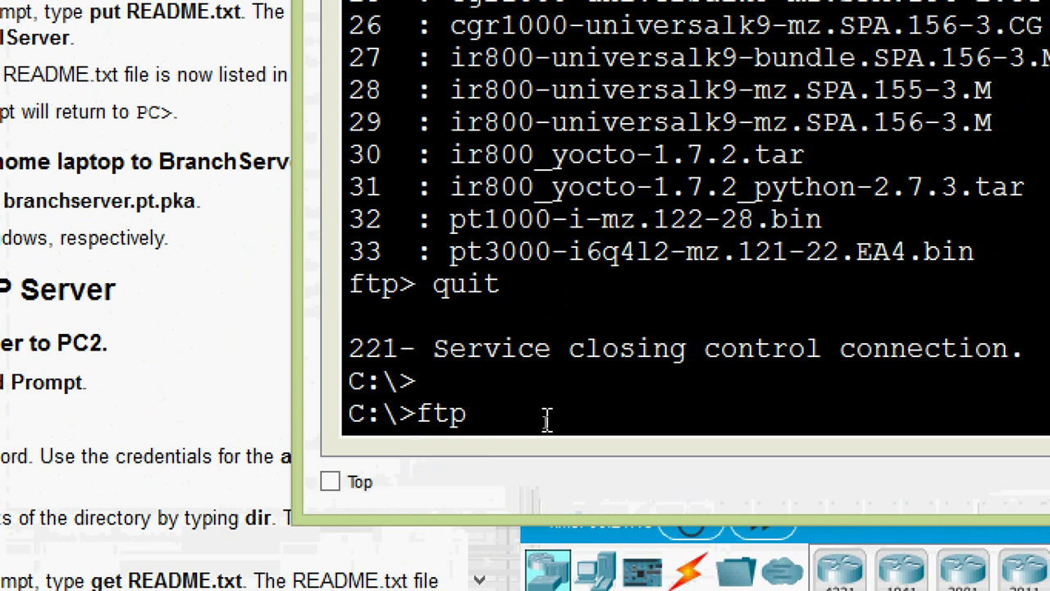
right_click(529, 411)
left_click(607, 472)
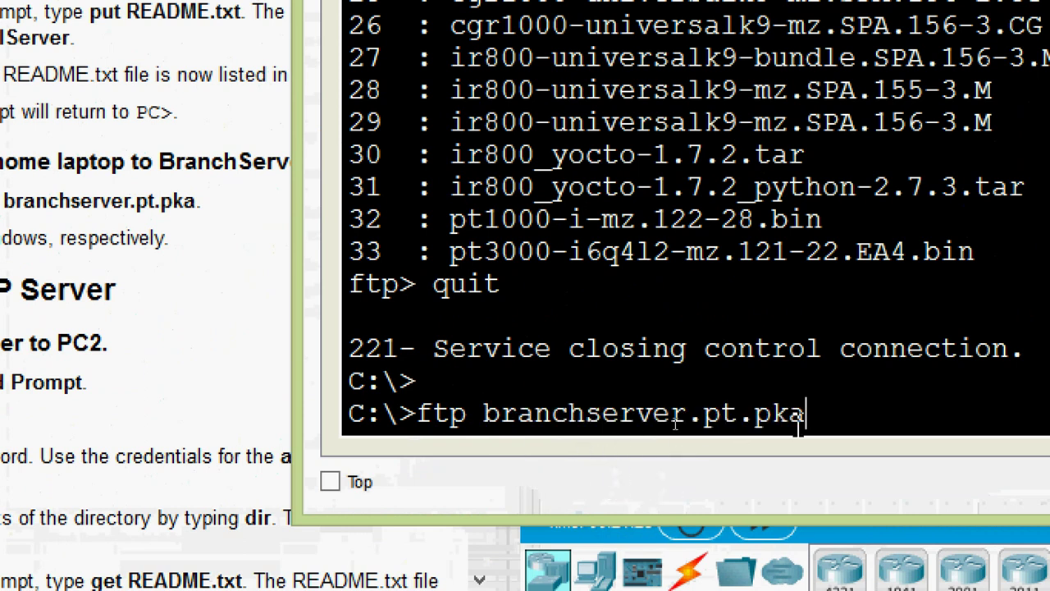
key("Return")
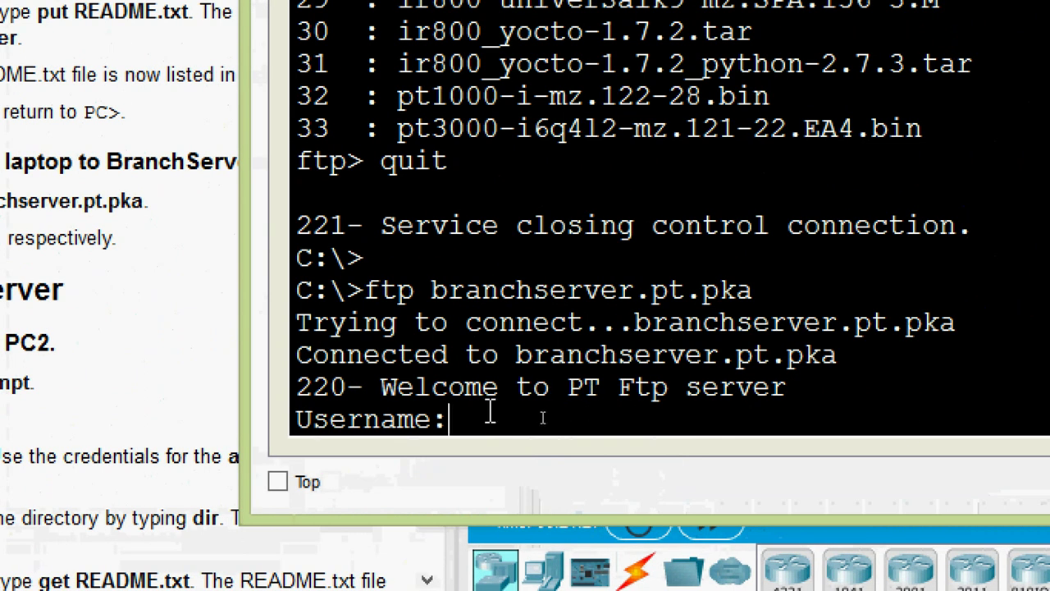
type("administrator")
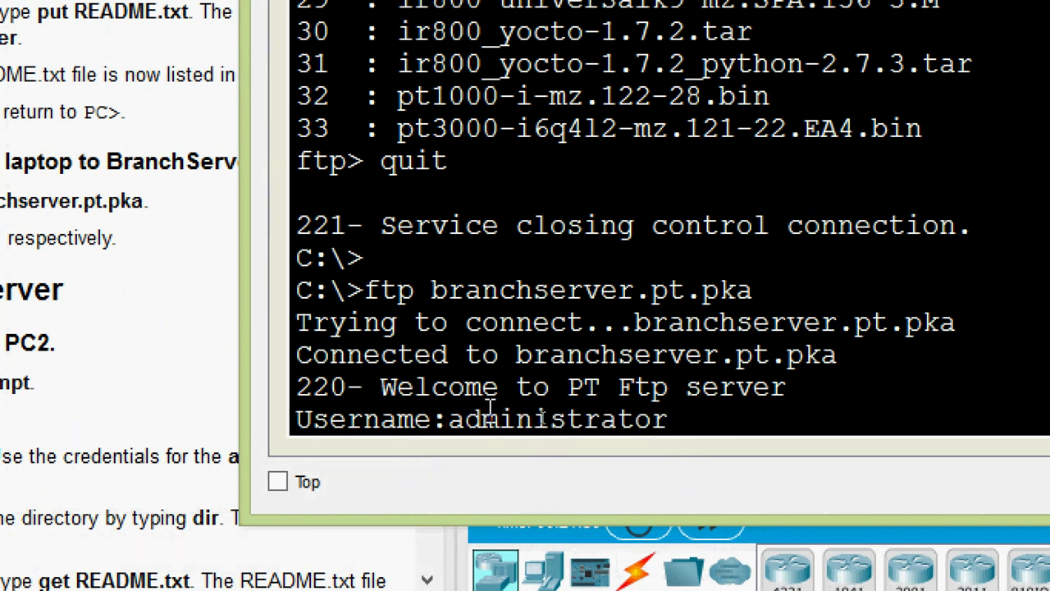
key("Return")
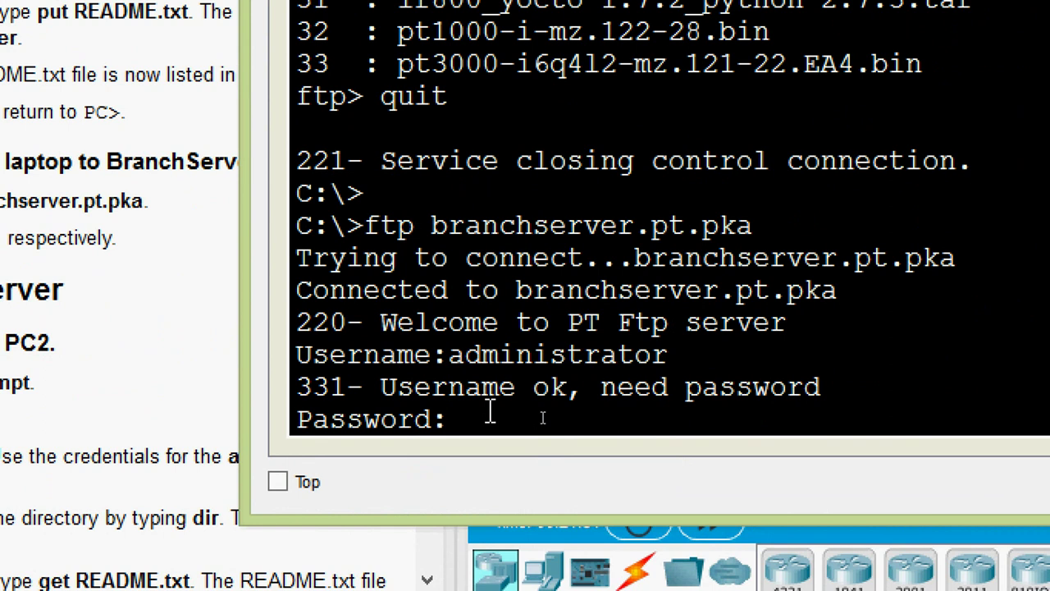
key("Return")
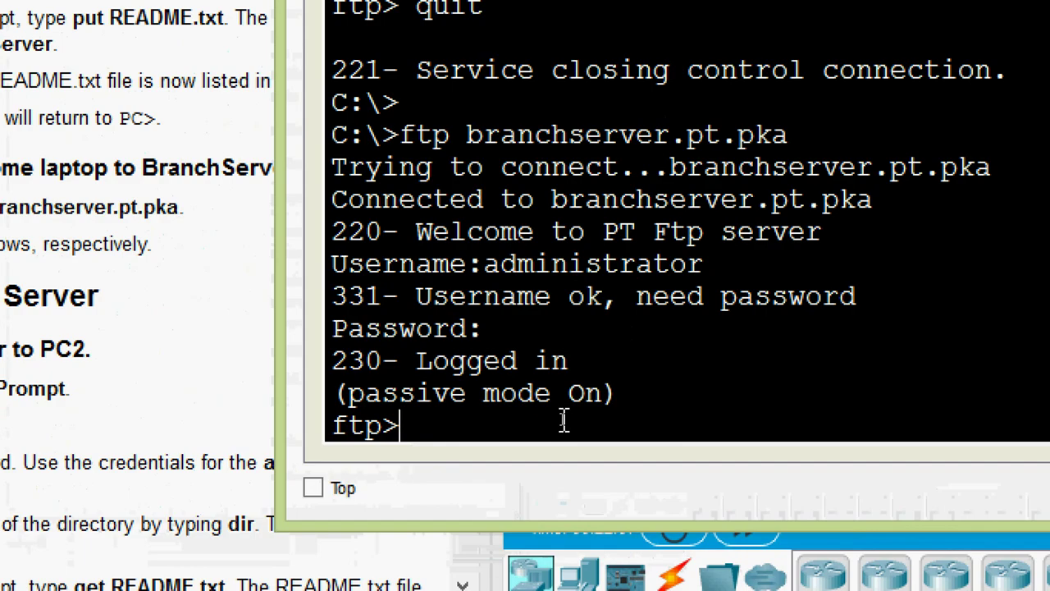
Step: List the branch server's files with dir and scroll through entries 0–32
type("dir")
key("Return")
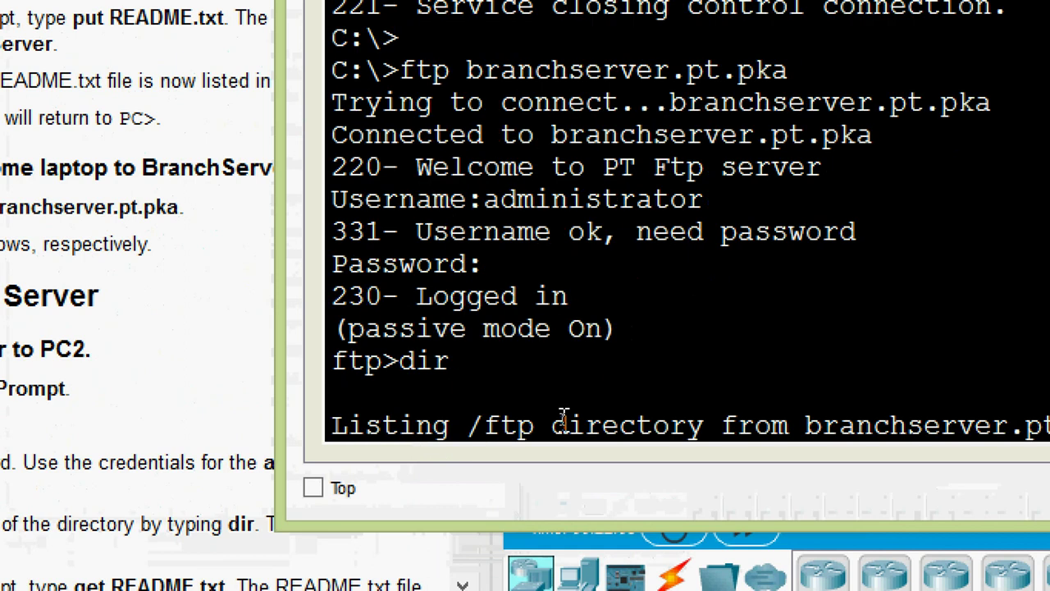
scroll(566, 386, "up", 10)
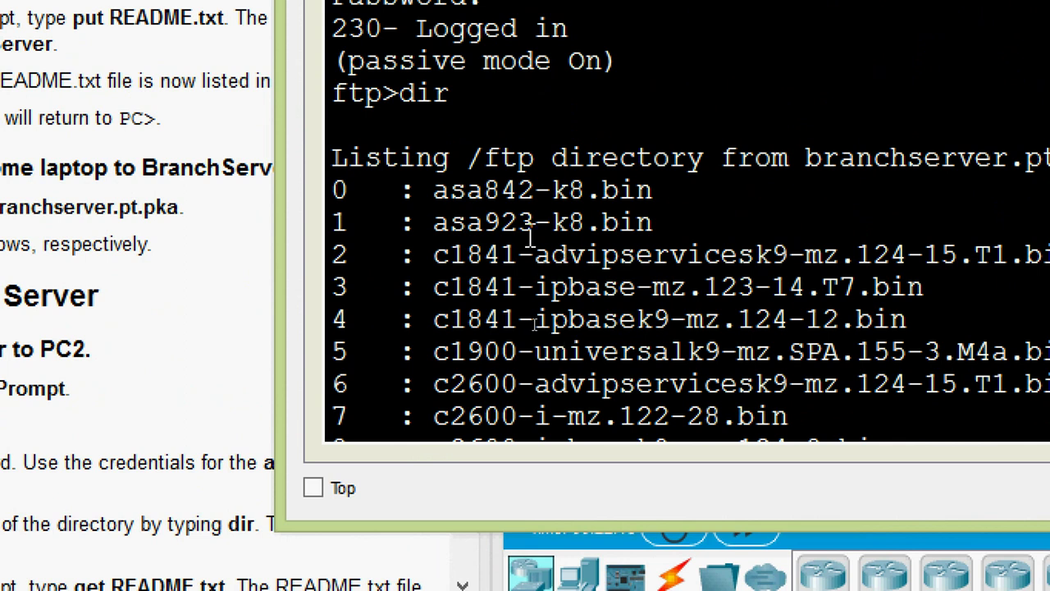
scroll(524, 234, "down", 9)
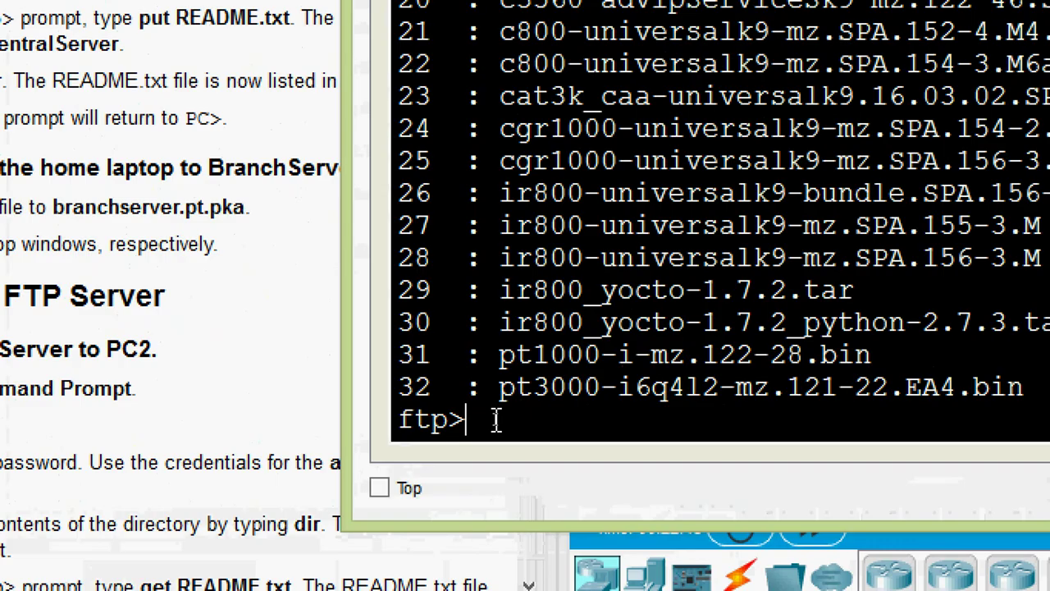
Step: Upload README.txt to the branch server with put, transferring 337 bytes
type("put")
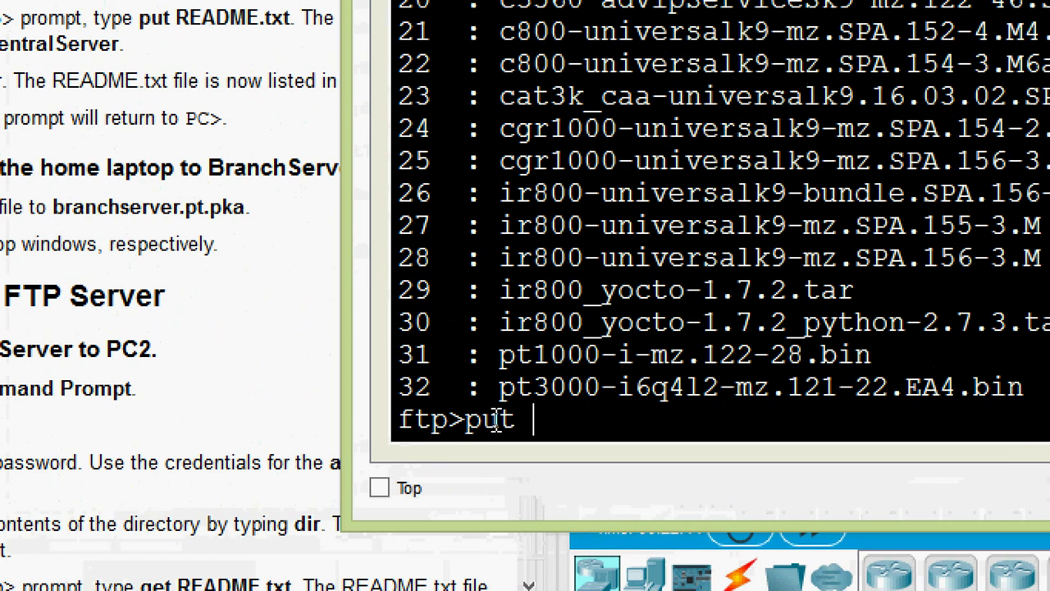
type(" README.")
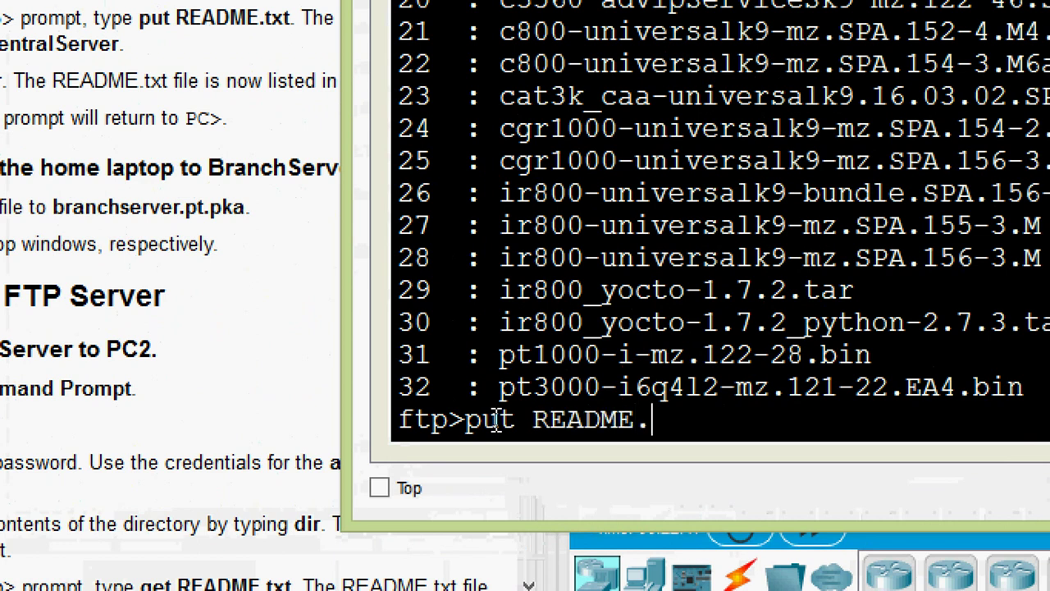
type("txt")
key("Return")
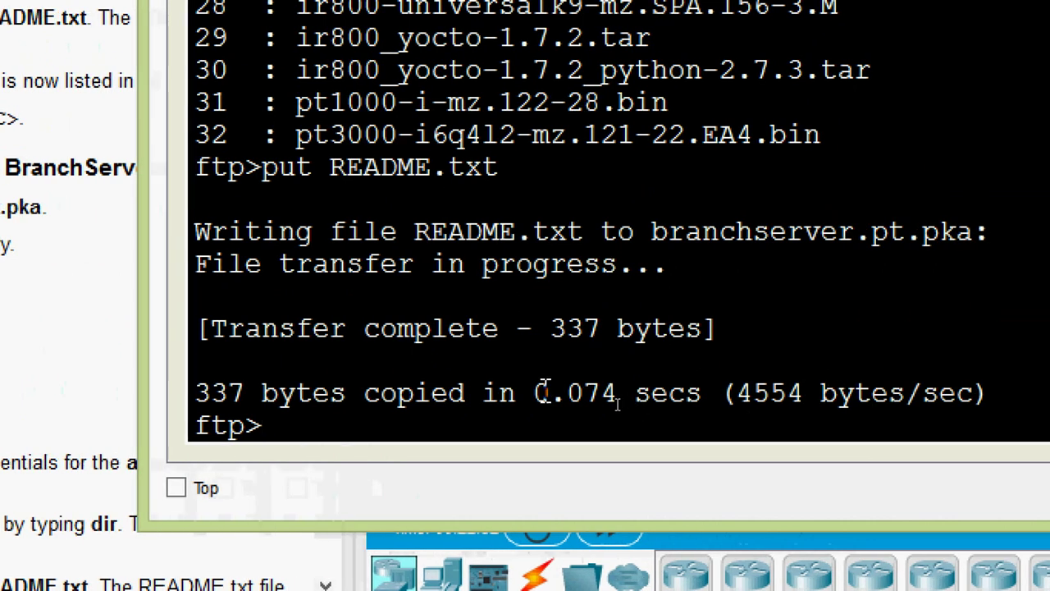
left_click_drag(537, 393, 698, 405)
left_click_drag(551, 329, 708, 332)
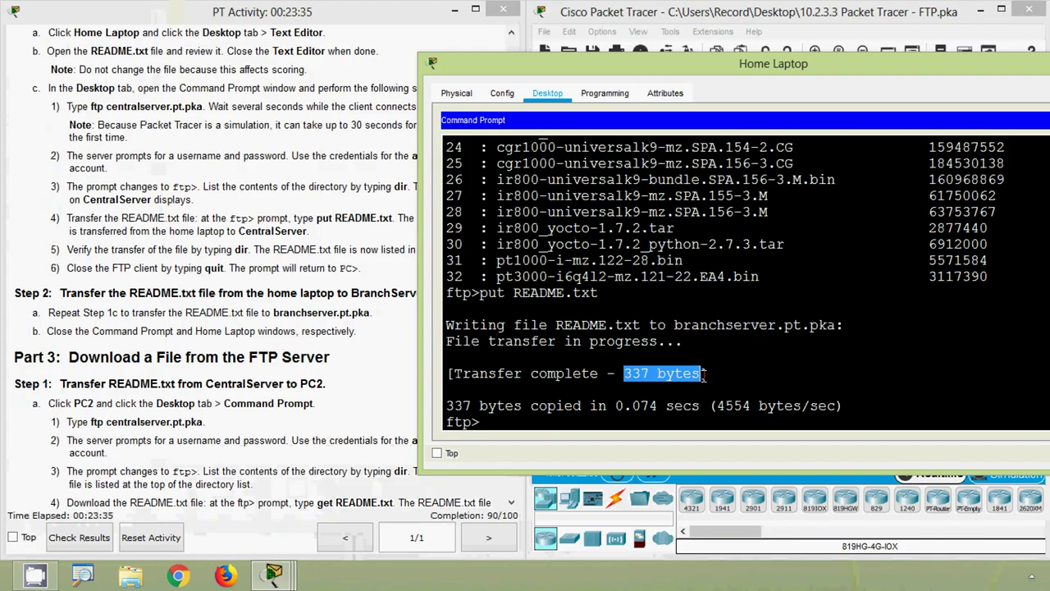
left_click(652, 364)
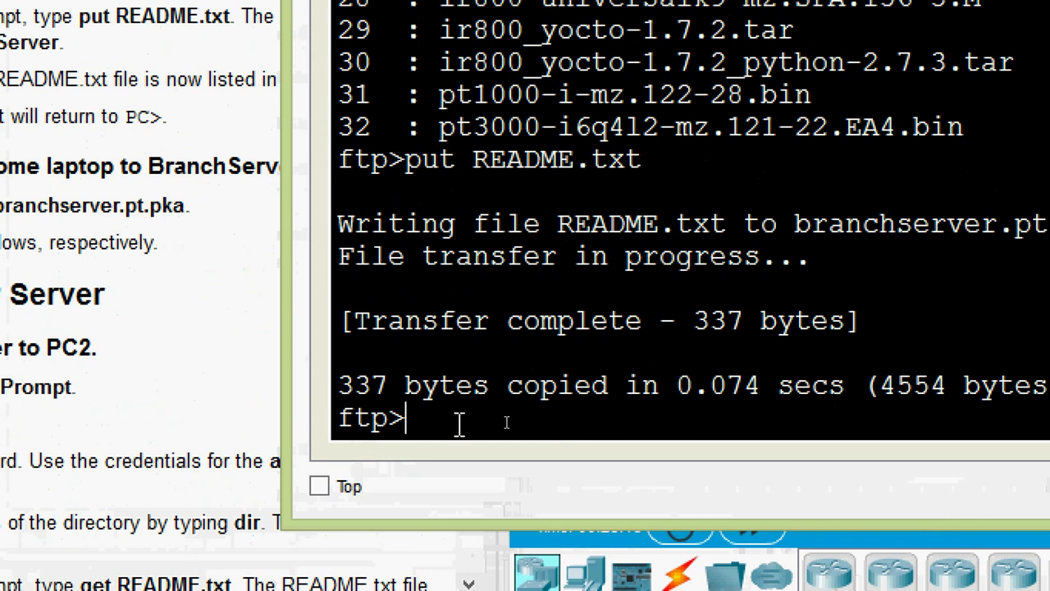
Step: Run dir on the branch server and find README.txt first in the listing
type("dir")
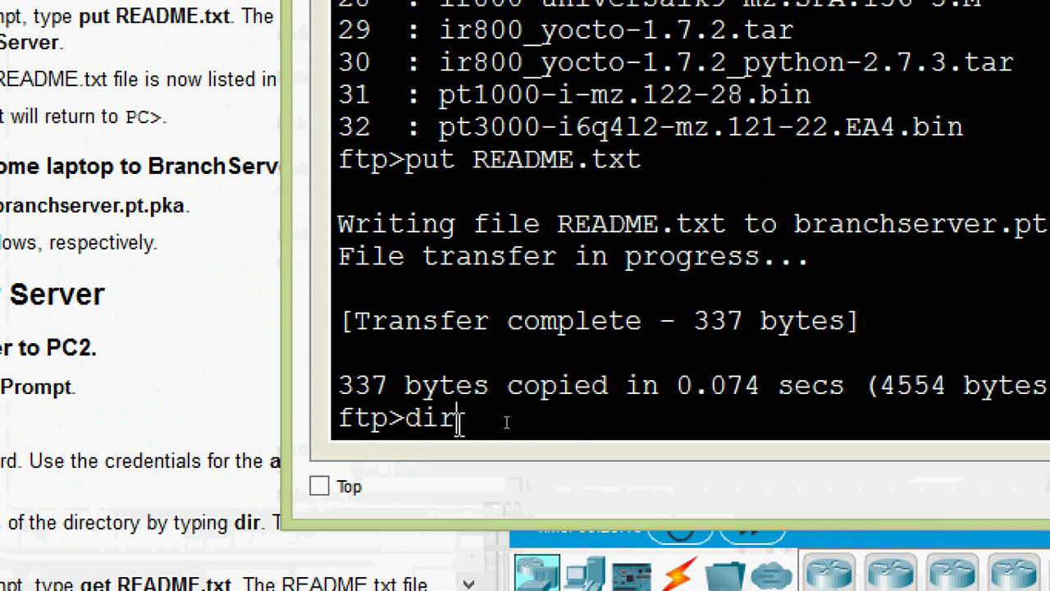
key("Return")
scroll(520, 297, "up", 6)
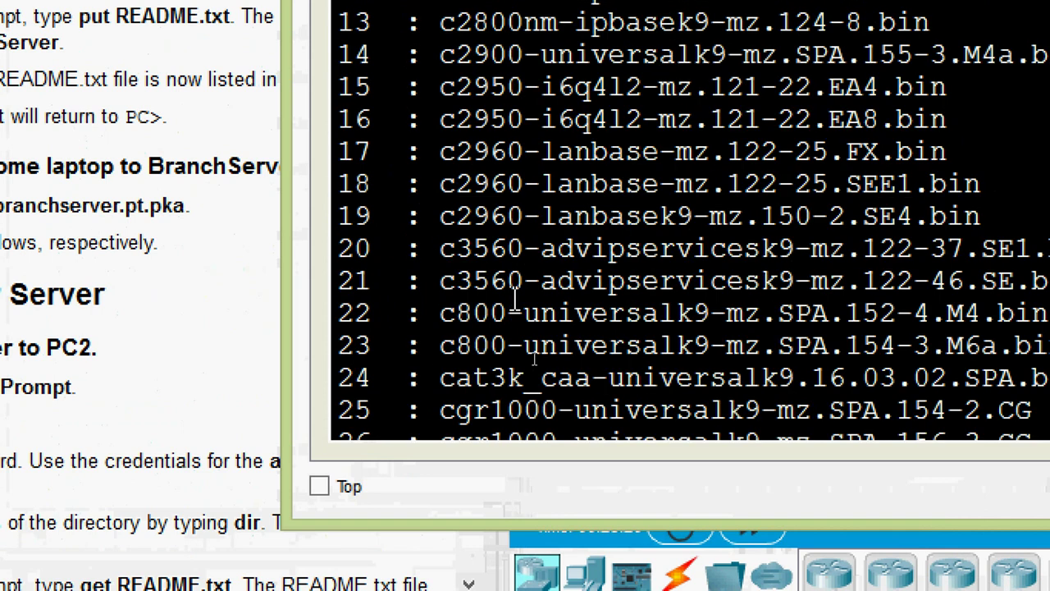
scroll(514, 298, "up", 3)
scroll(514, 298, "down", 2)
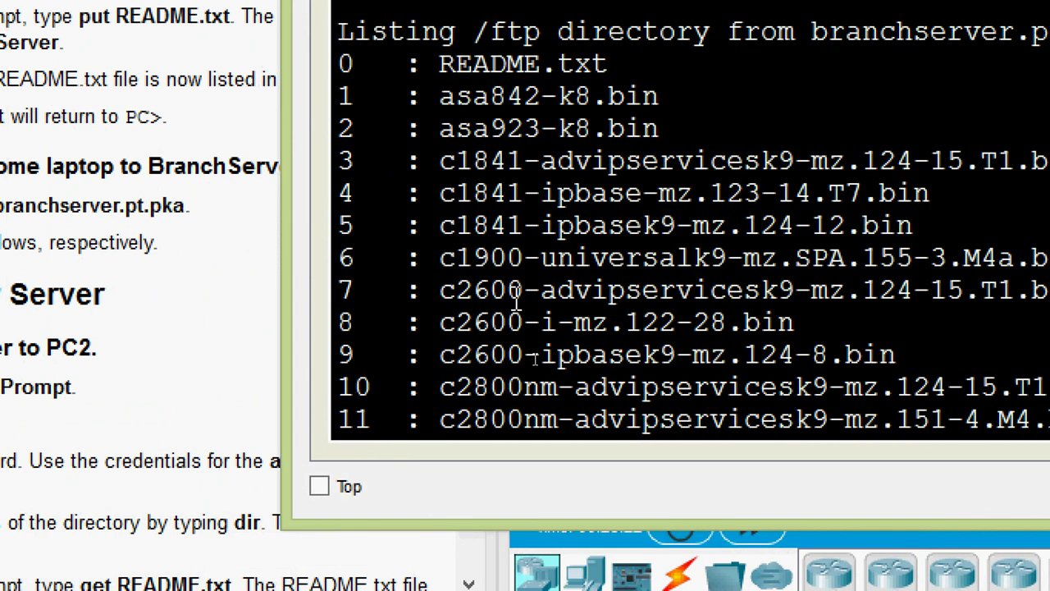
scroll(541, 360, "up", 2)
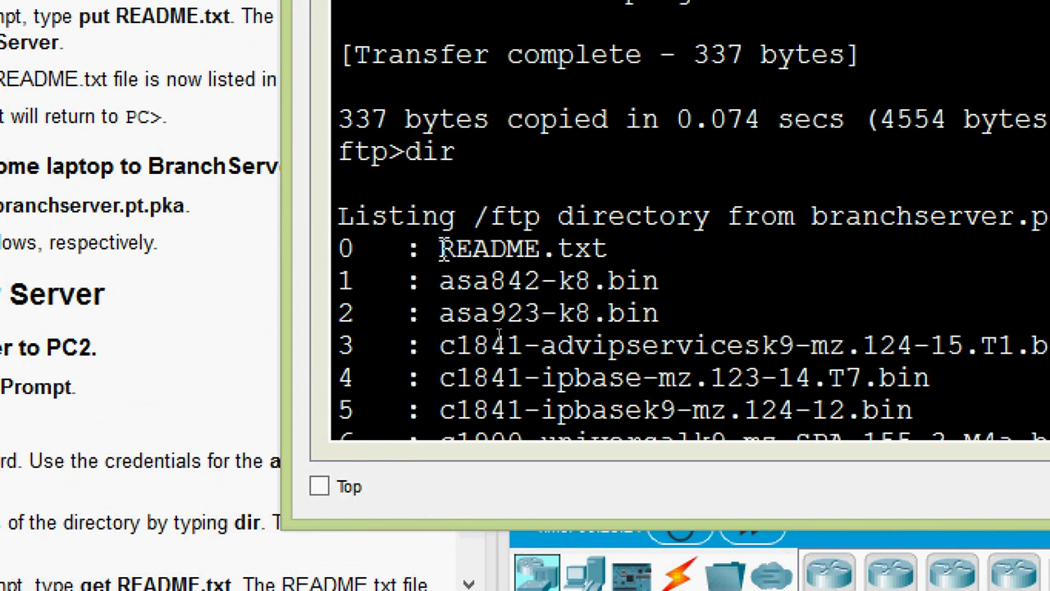
left_click_drag(441, 248, 616, 248)
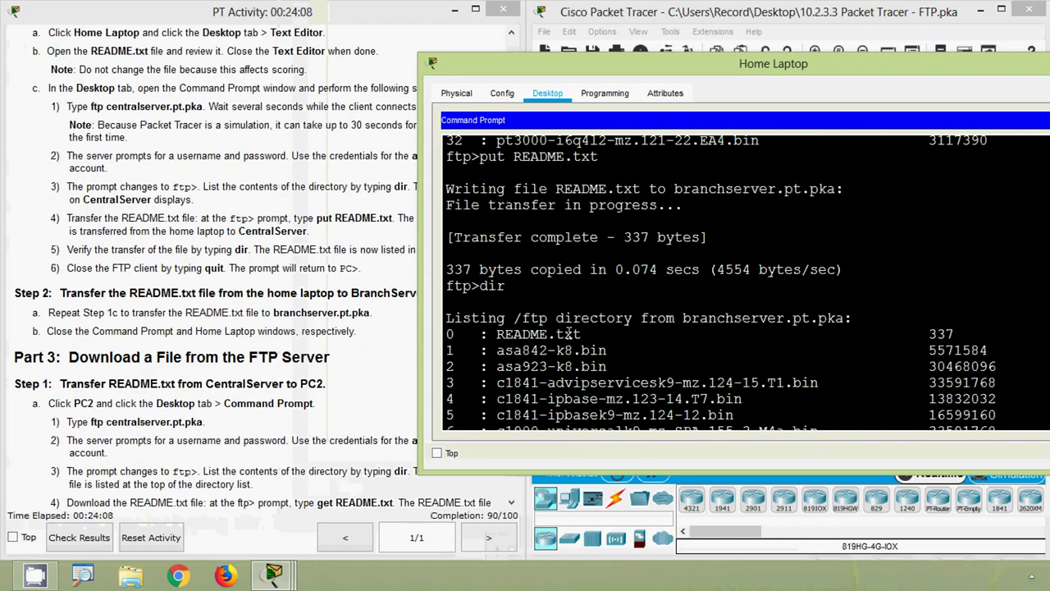
scroll(558, 369, "down", 10)
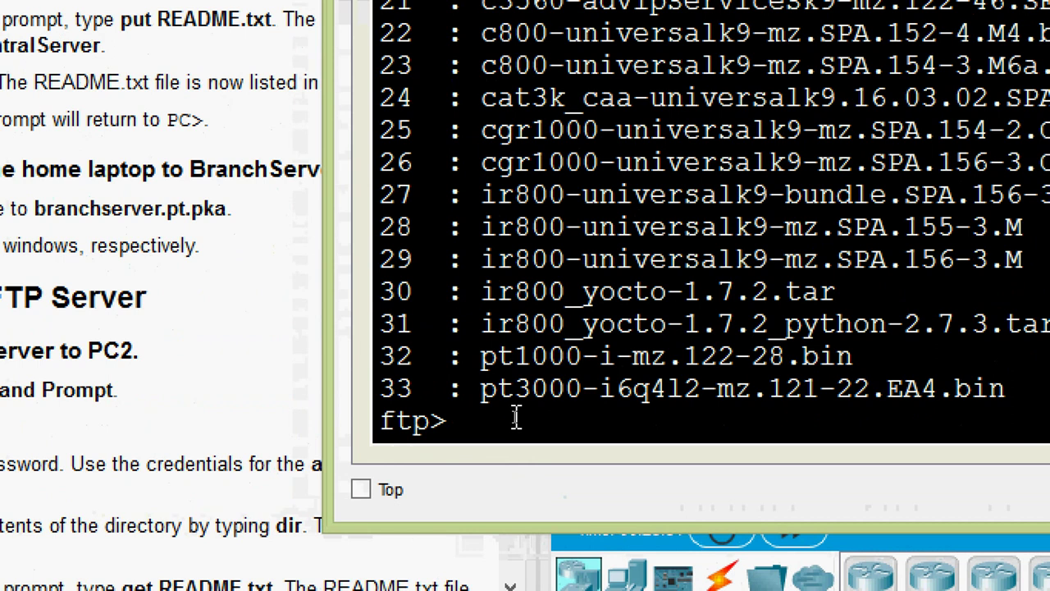
Step: Quit the branch server FTP session and close the Home Laptop window
type("quit")
key("Return")
key("Return")
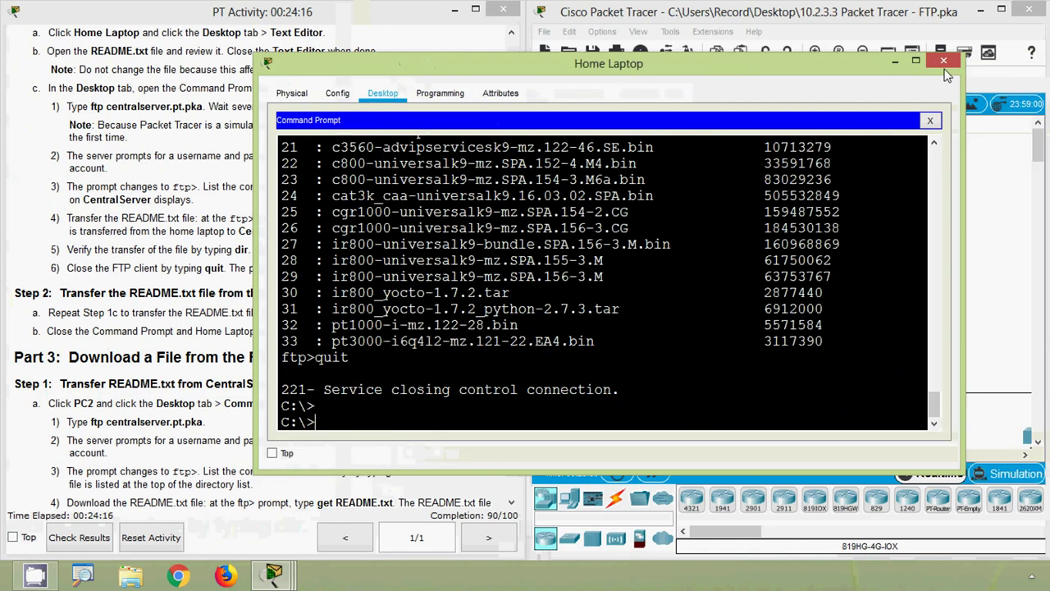
left_click(944, 67)
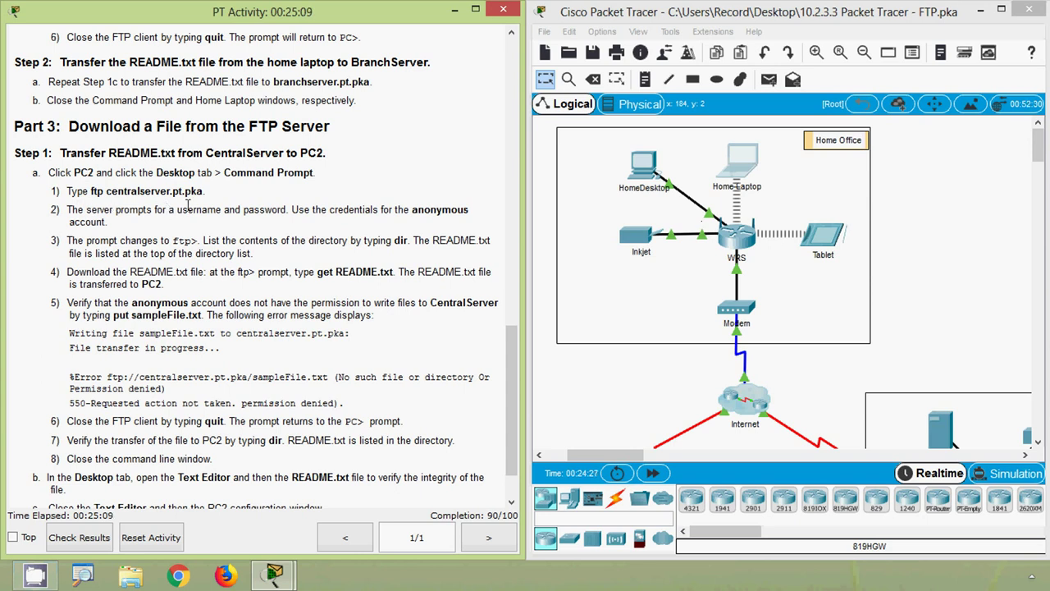
Step: On PC2's Command Prompt, run ftp centralserver.pt.pka to connect to the central server
left_click_drag(1038, 155, 1038, 191)
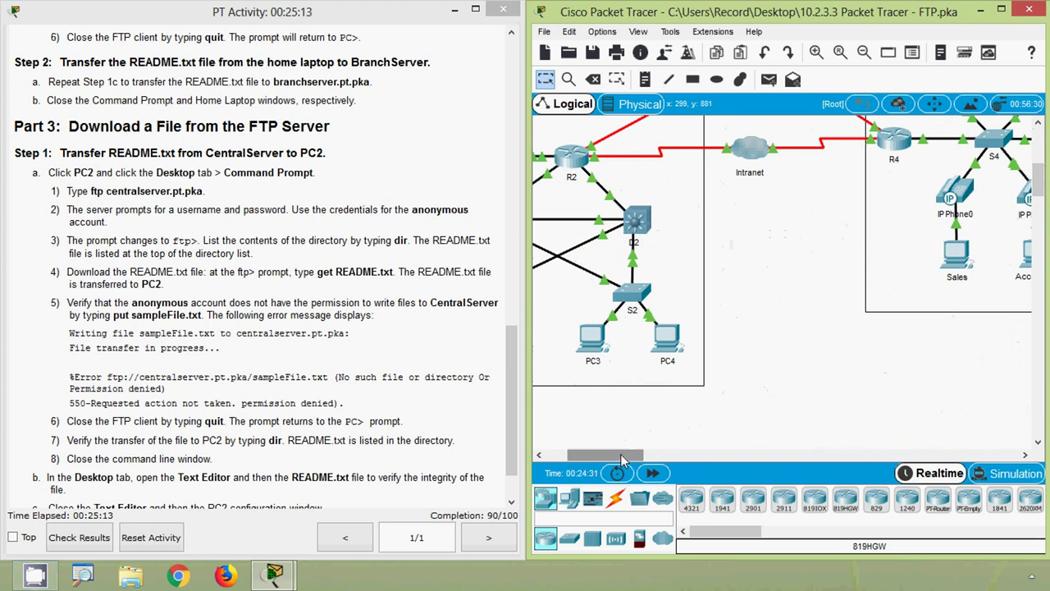
left_click_drag(621, 459, 593, 453)
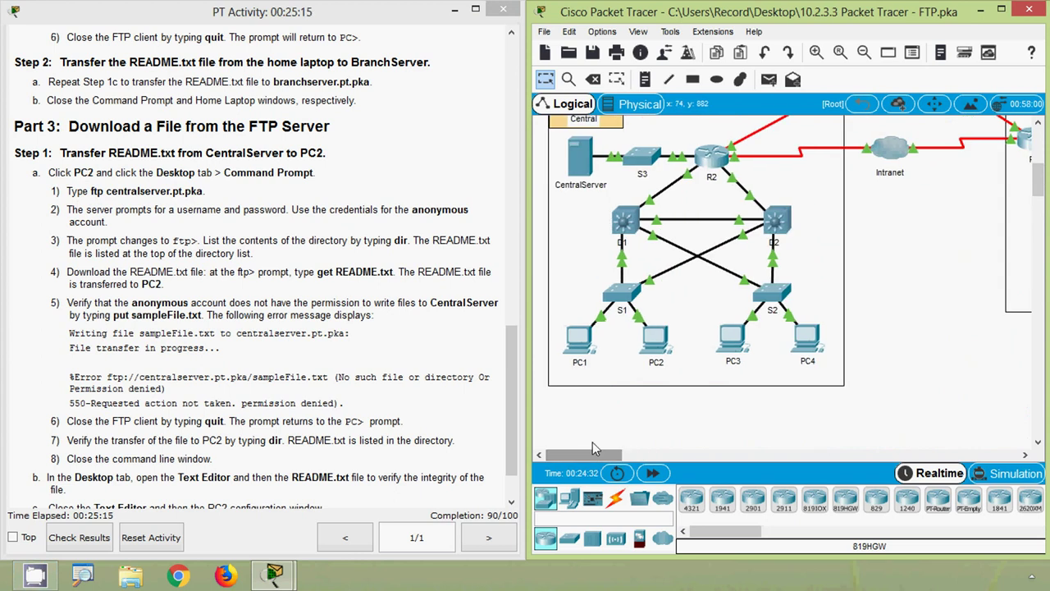
left_click(644, 349)
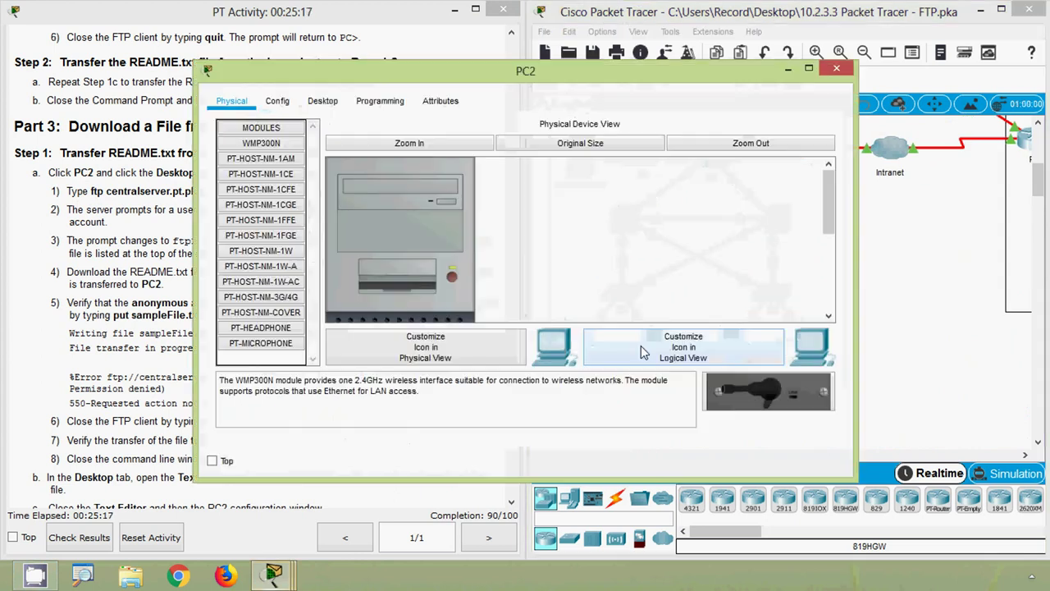
left_click(323, 100)
left_click_drag(338, 75, 485, 50)
left_click(770, 152)
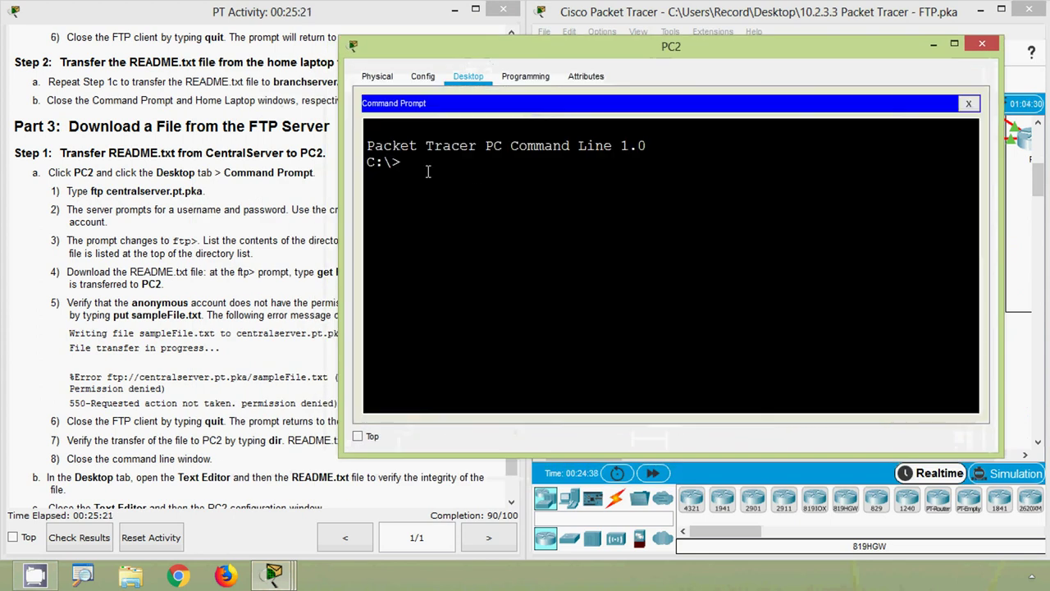
type("ftp central")
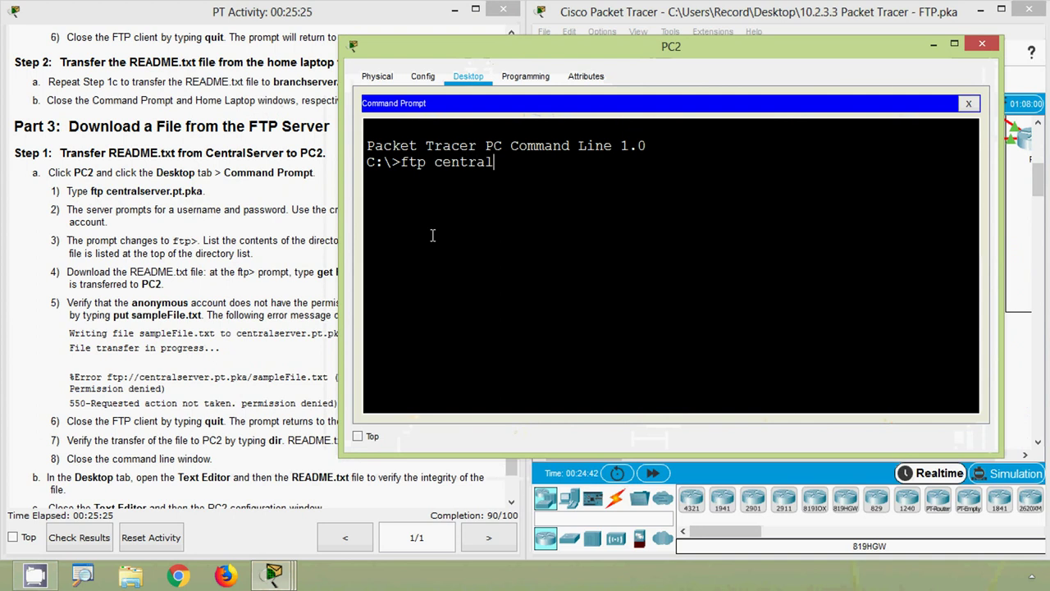
type("server.pt")
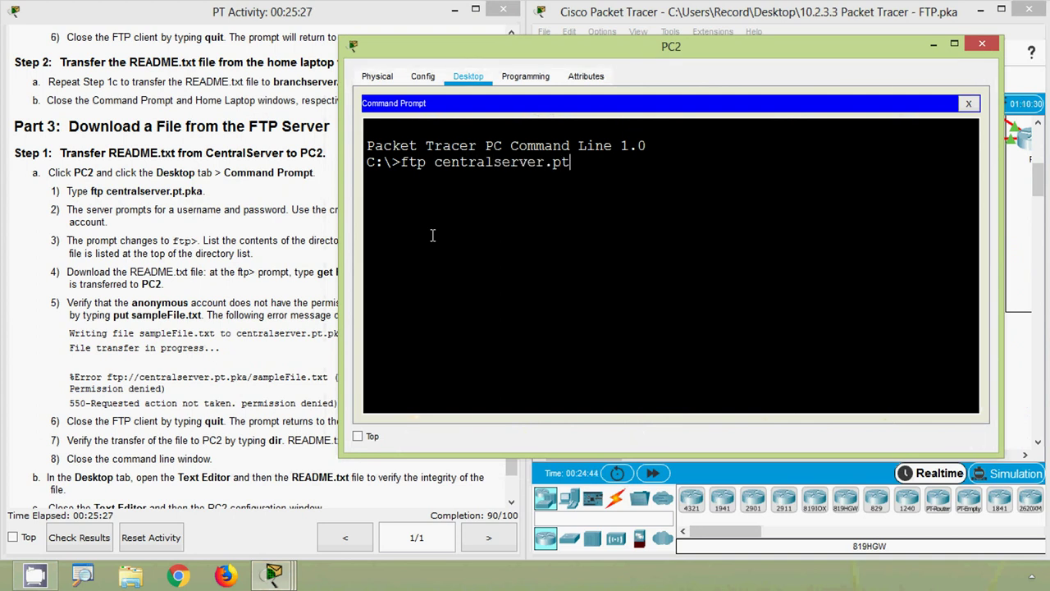
type(".pka")
key("Return")
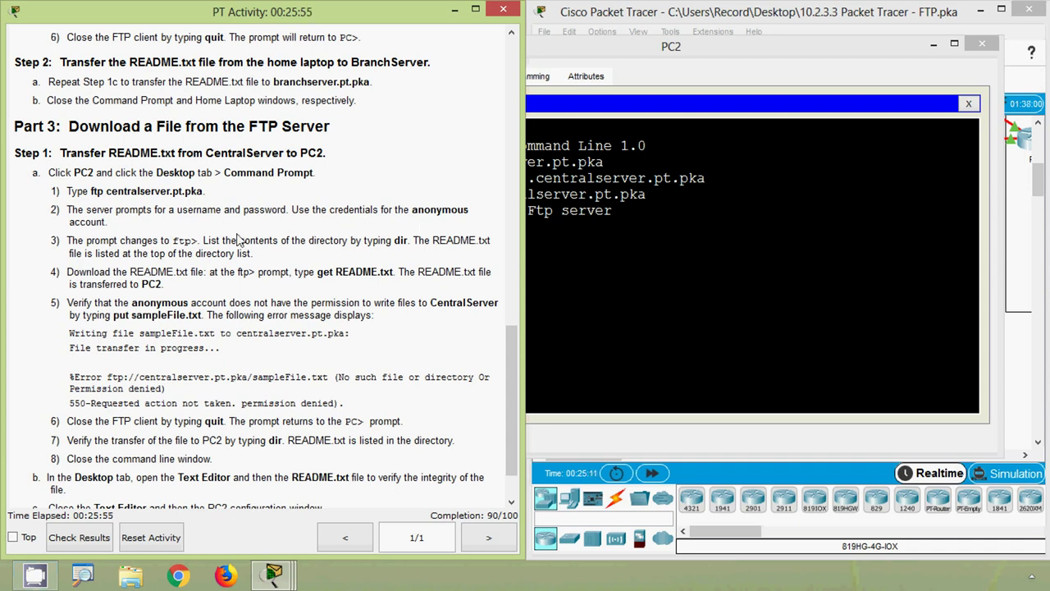
Step: Log in with username anonymous and its password, reaching the ftp> prompt
left_click_drag(414, 211, 471, 210)
key("ctrl+c")
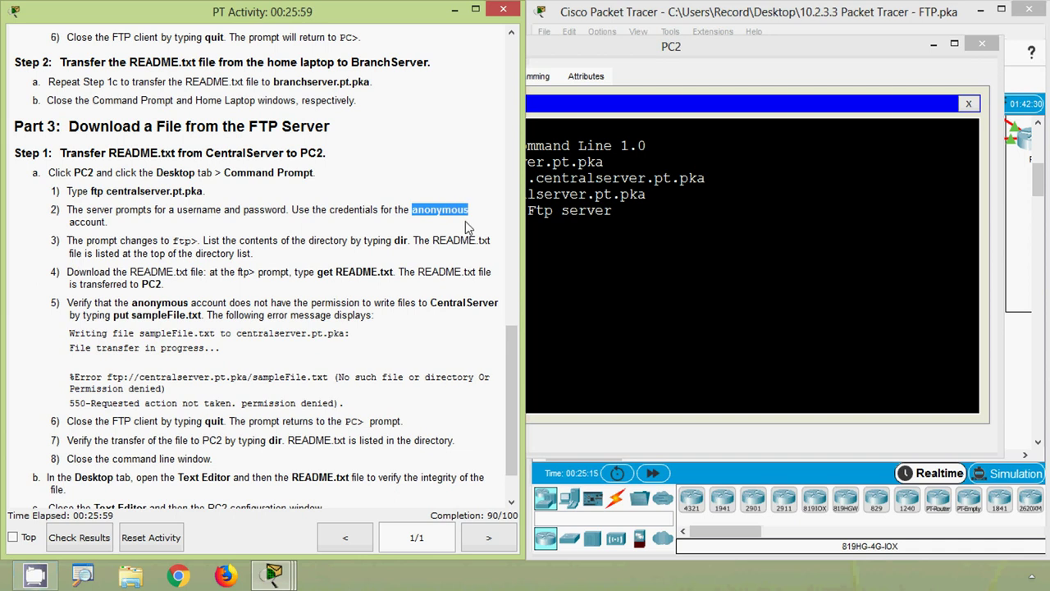
left_click(635, 49)
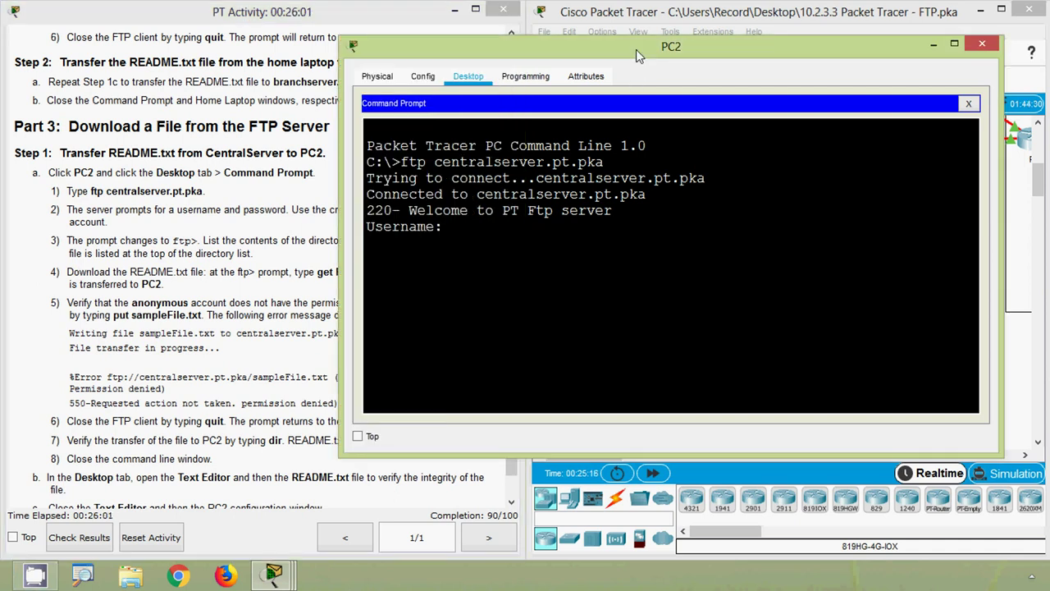
right_click(456, 226)
left_click(491, 252)
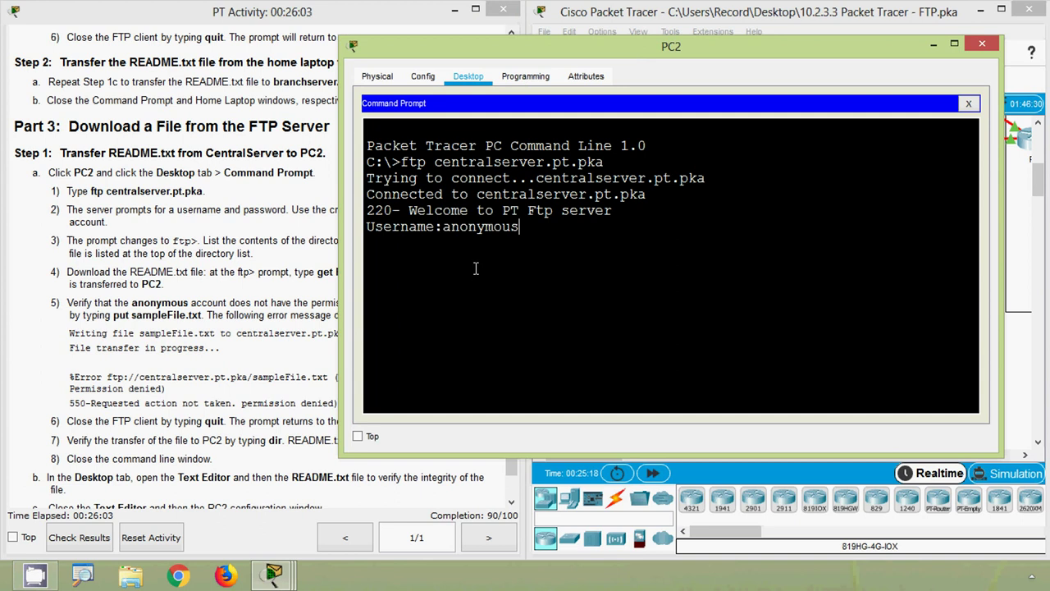
key("Return")
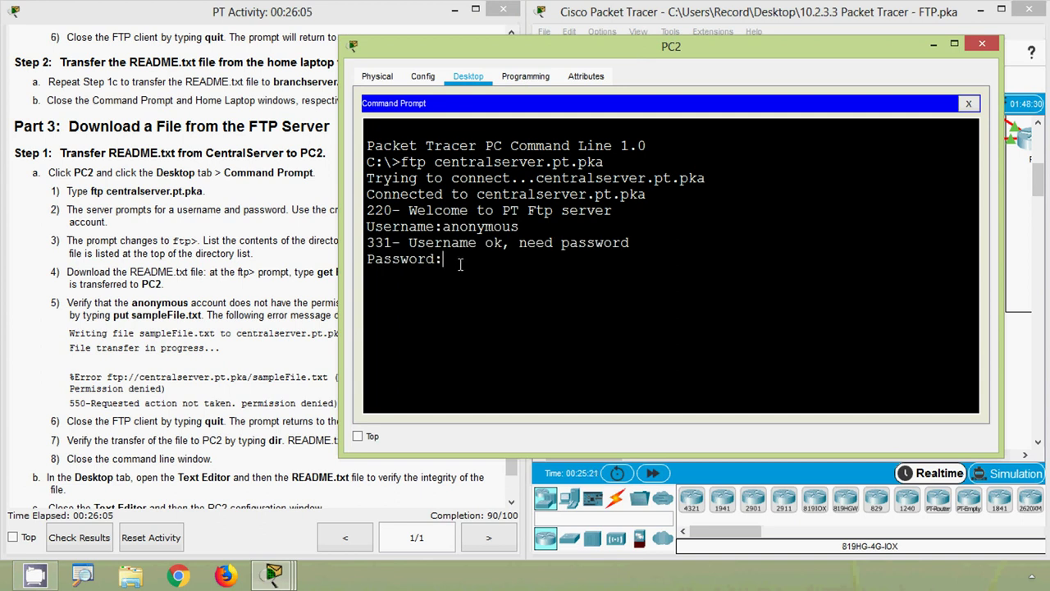
right_click(468, 264)
left_click(480, 287)
key("Return")
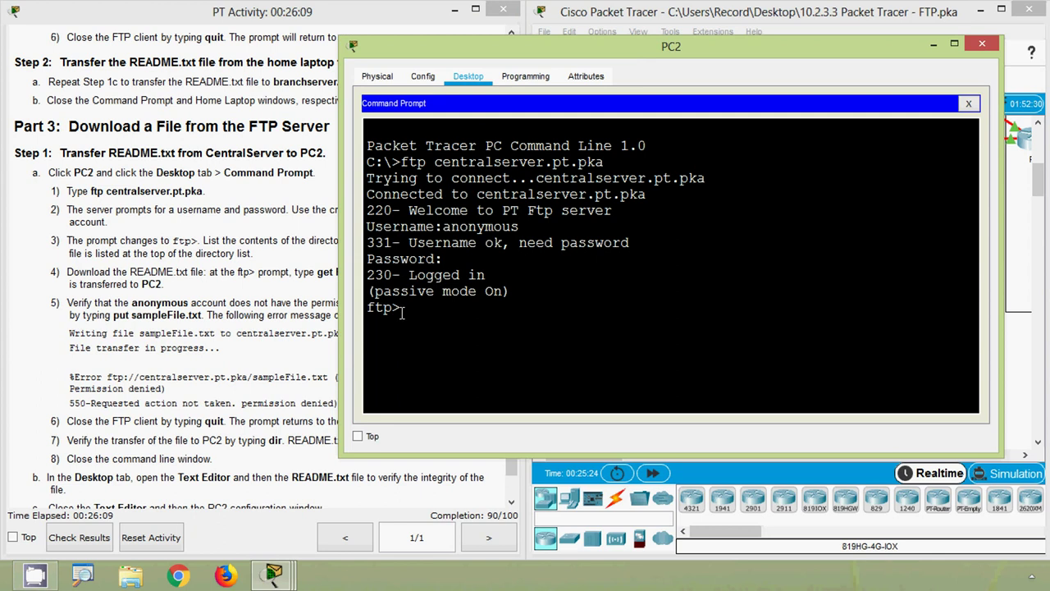
left_click_drag(402, 311, 368, 308)
Step: Run dir from PC2's anonymous session, showing 34 entries with README.txt first
left_click(311, 298)
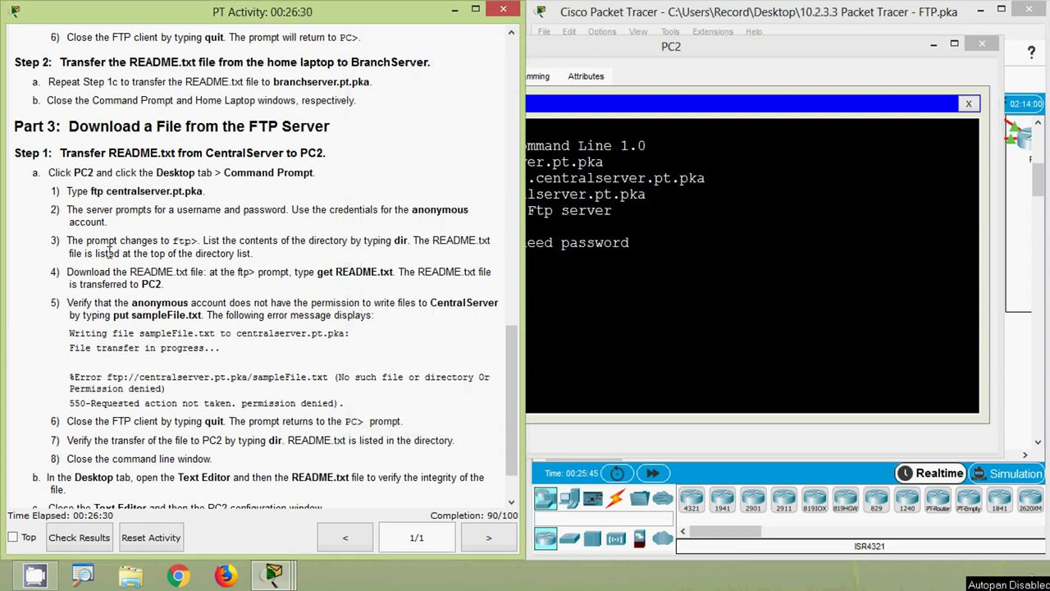
left_click_drag(173, 242, 194, 241)
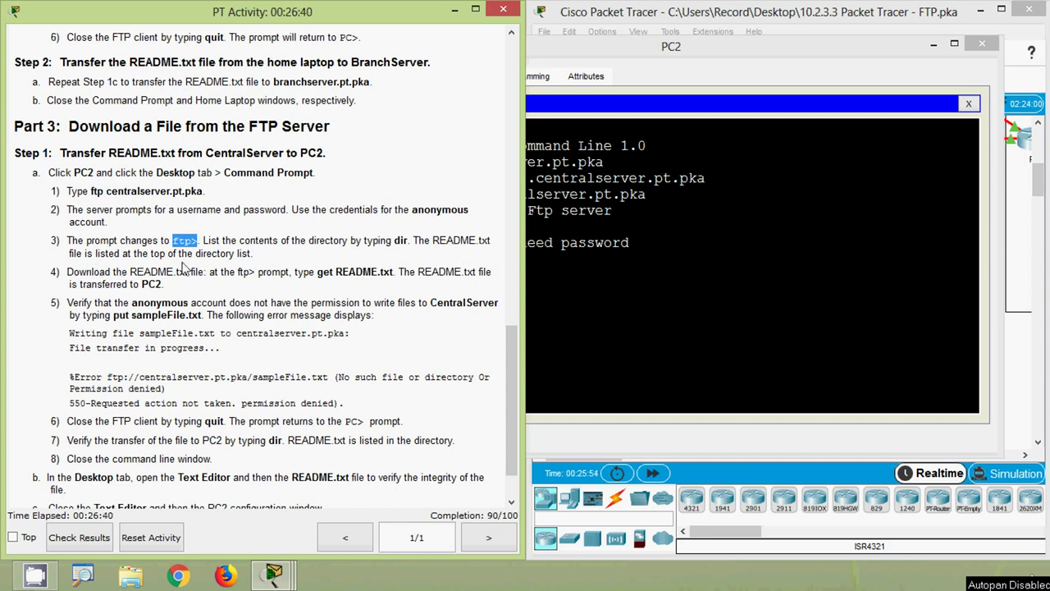
left_click(562, 284)
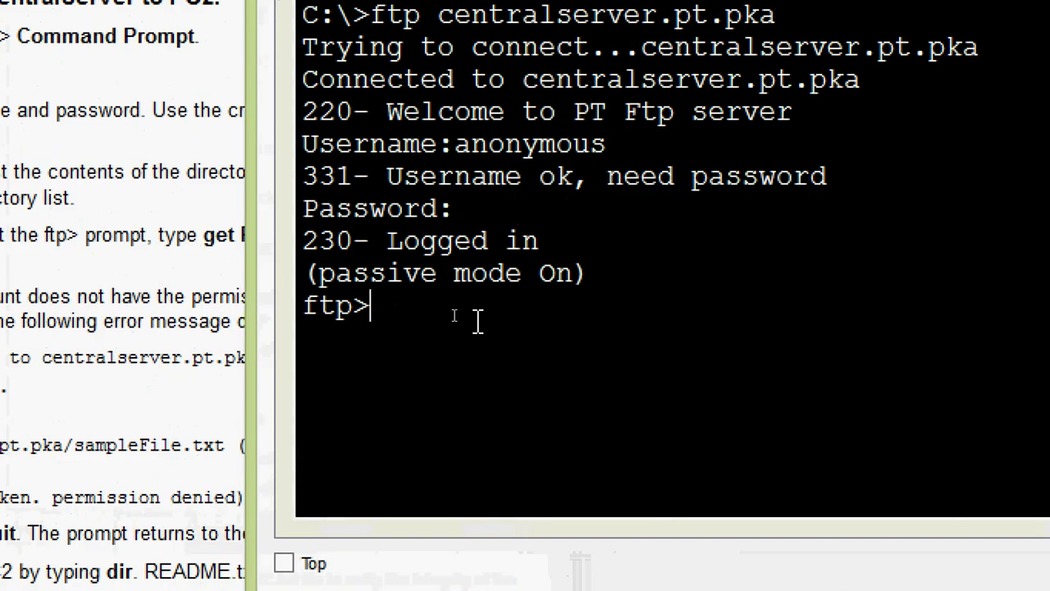
type("dir")
key("Return")
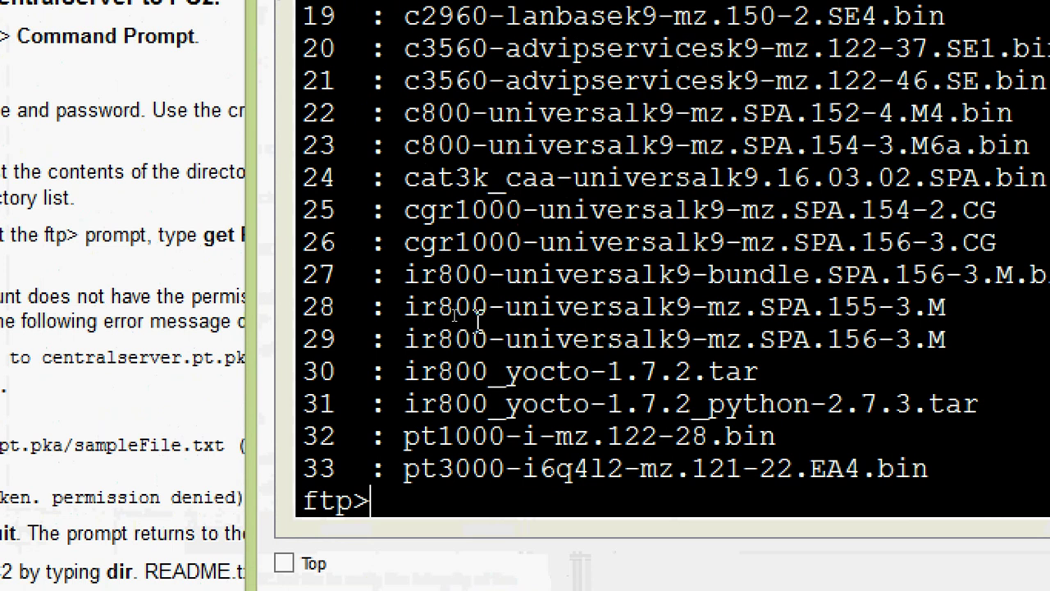
scroll(478, 322, "up", 9)
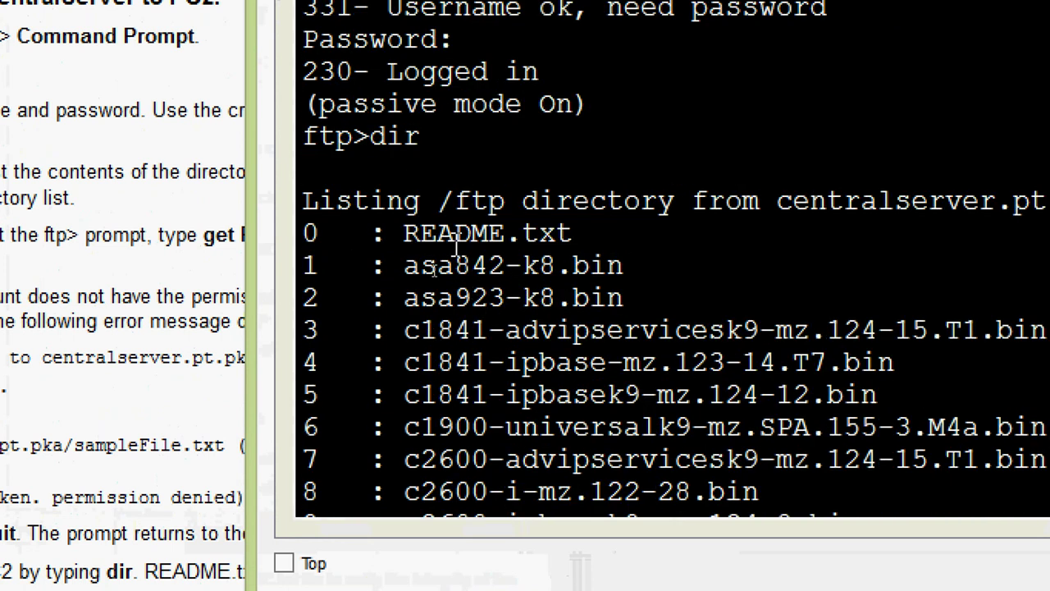
left_click_drag(403, 233, 576, 235)
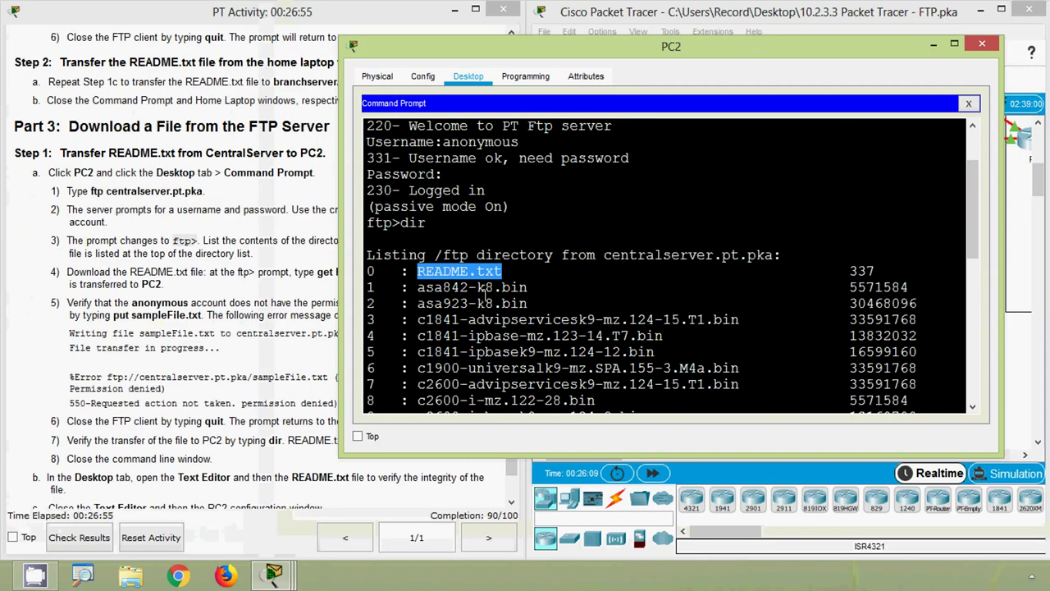
left_click(279, 316)
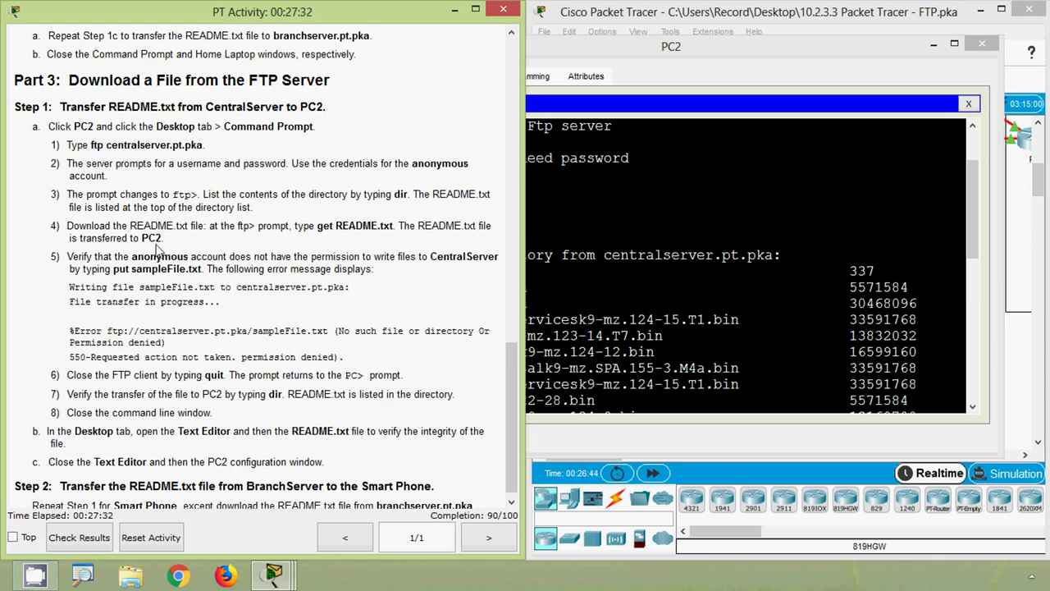
left_click(542, 353)
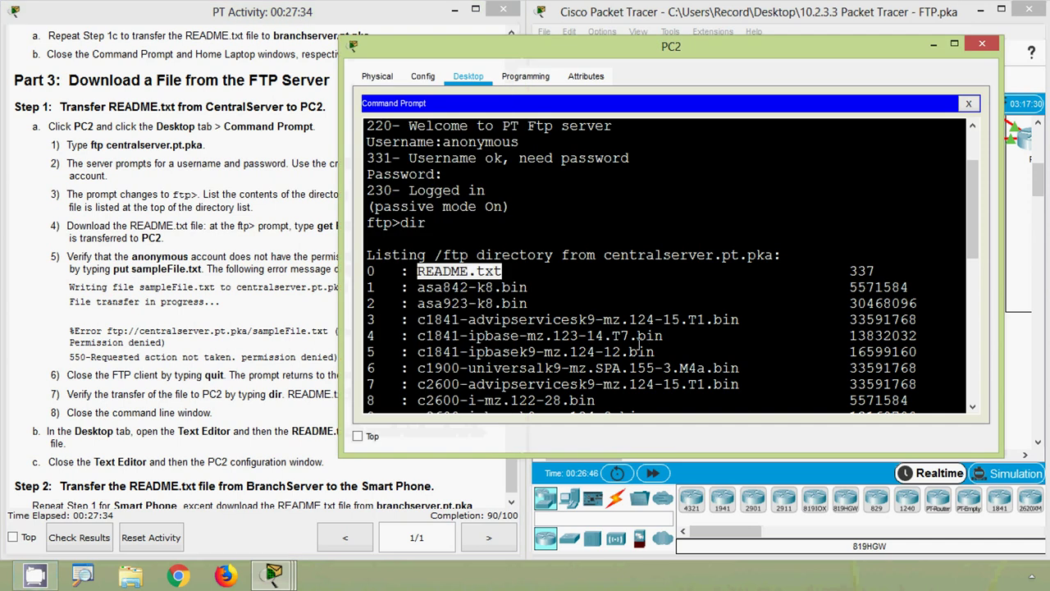
scroll(545, 382, "down", 2)
scroll(543, 377, "down", 5)
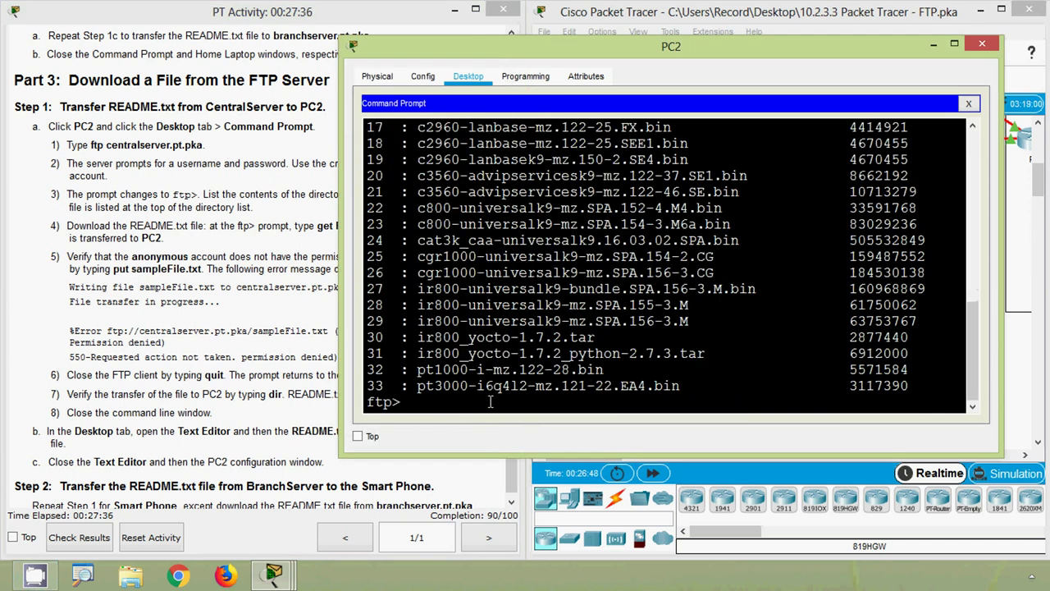
Step: Download README.txt to PC2 with get and point out the 337 bytes and 0.026 secs transfer
type("get REA")
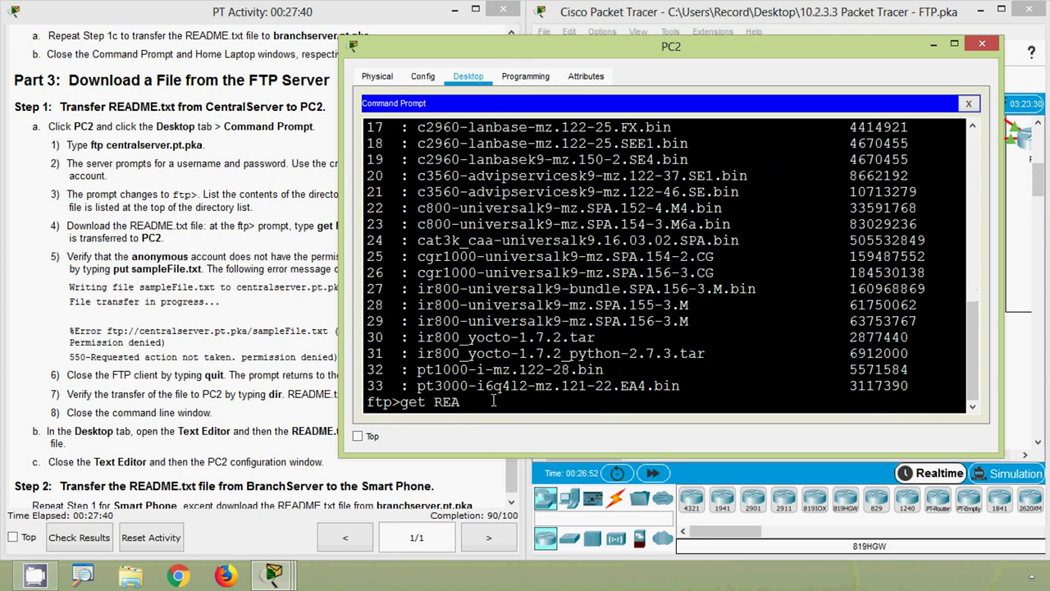
type("DME.txt")
key("Return")
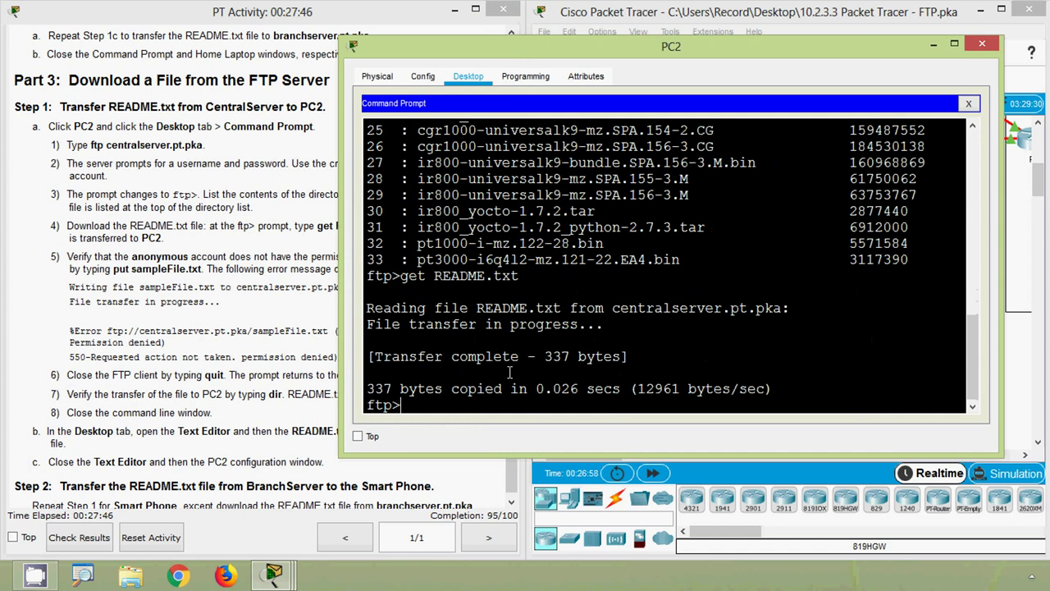
left_click_drag(552, 358, 625, 359)
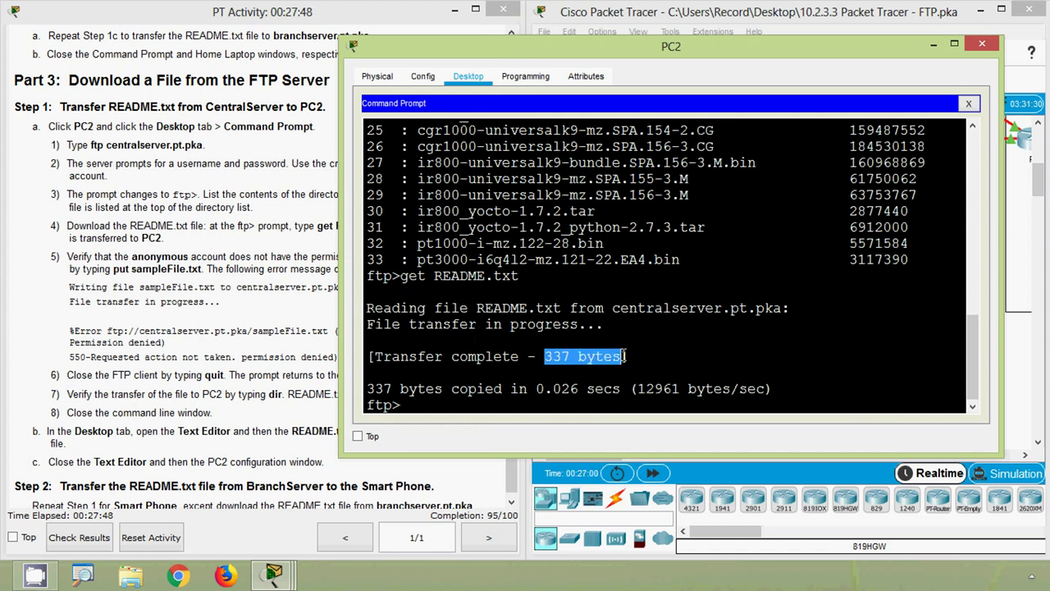
left_click(538, 388)
left_click_drag(538, 388, 622, 388)
left_click(642, 372)
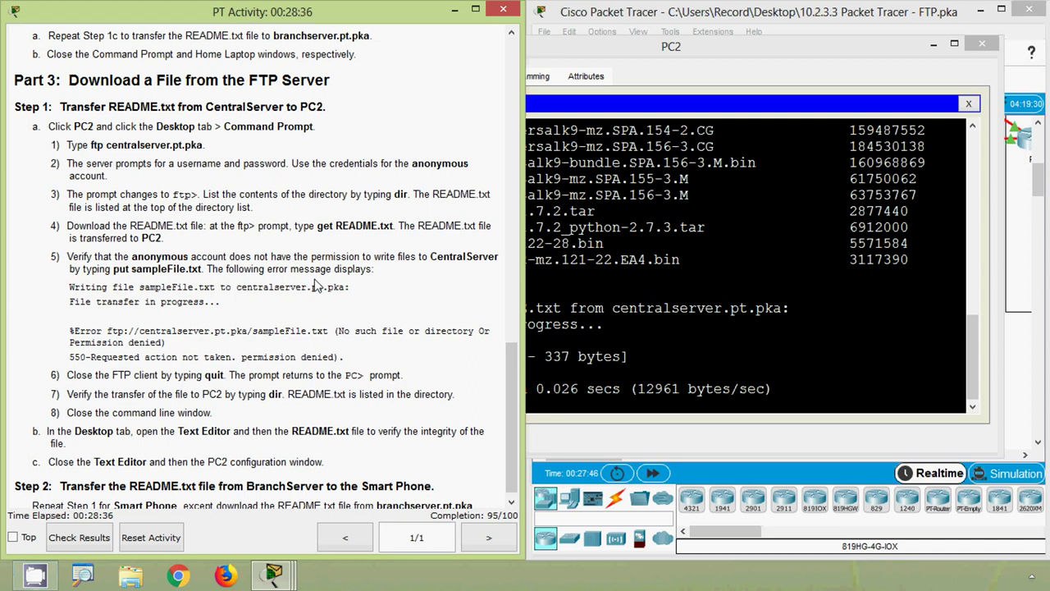
Step: Highlight the expected upload error in the instructions and shift PC2's window right
left_click_drag(70, 287, 364, 370)
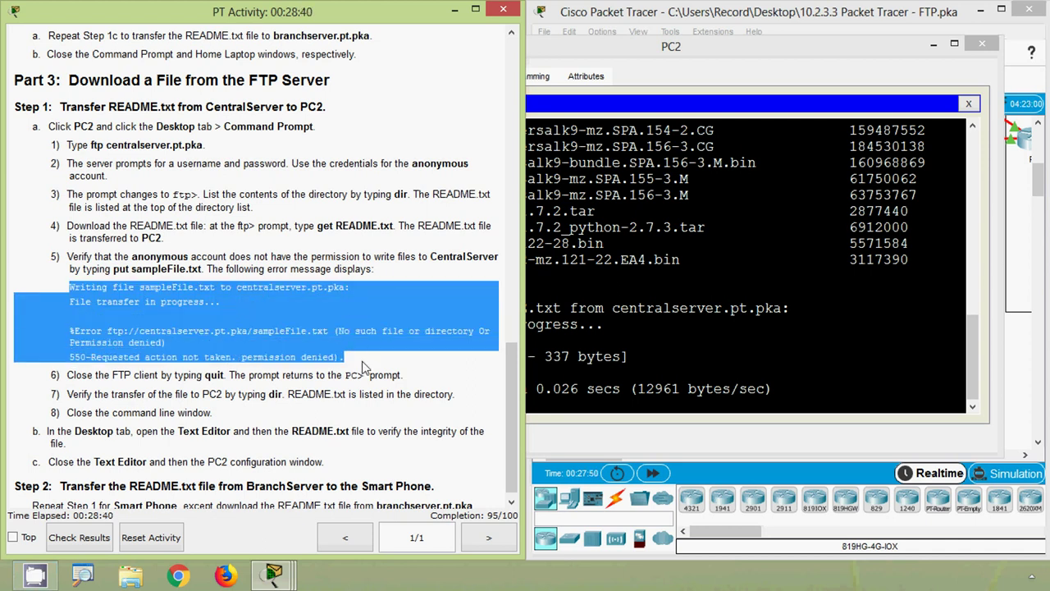
left_click(610, 351)
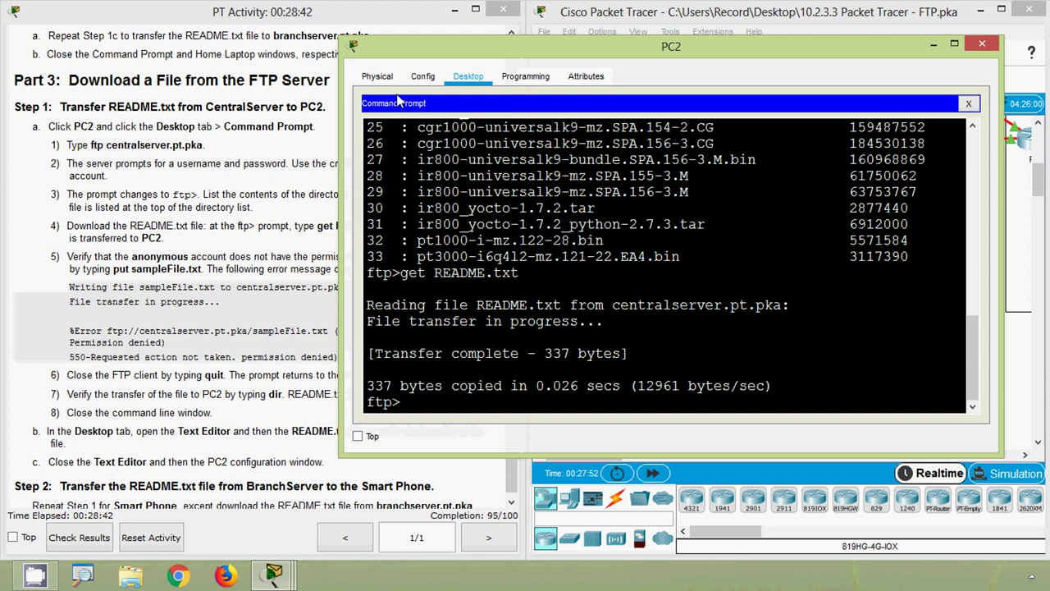
left_click_drag(380, 50, 441, 46)
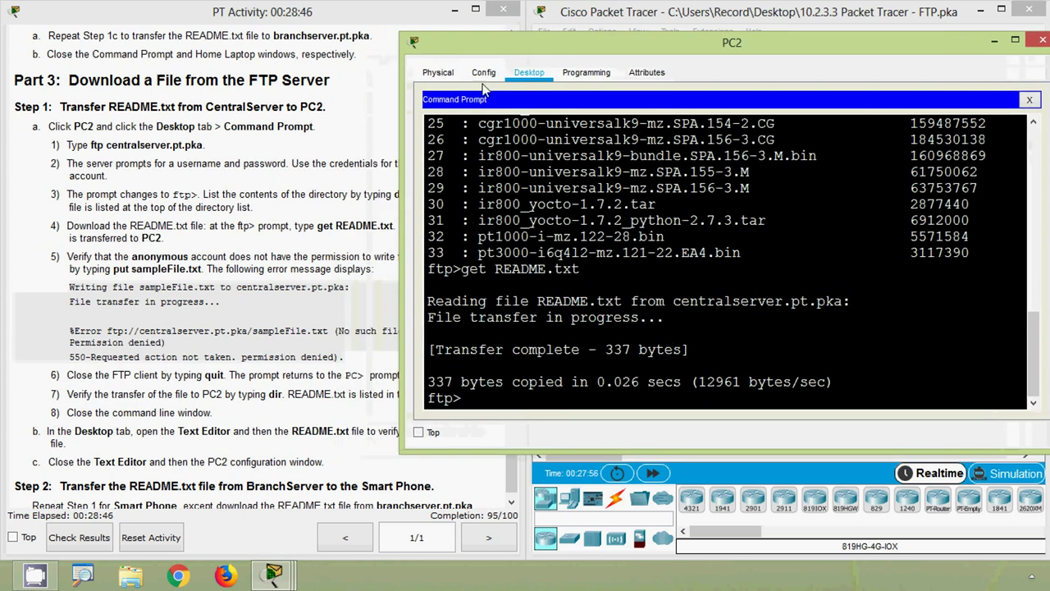
left_click_drag(480, 50, 522, 51)
Step: Attempt to upload sampleFile.txt to the central server with put
type("pu")
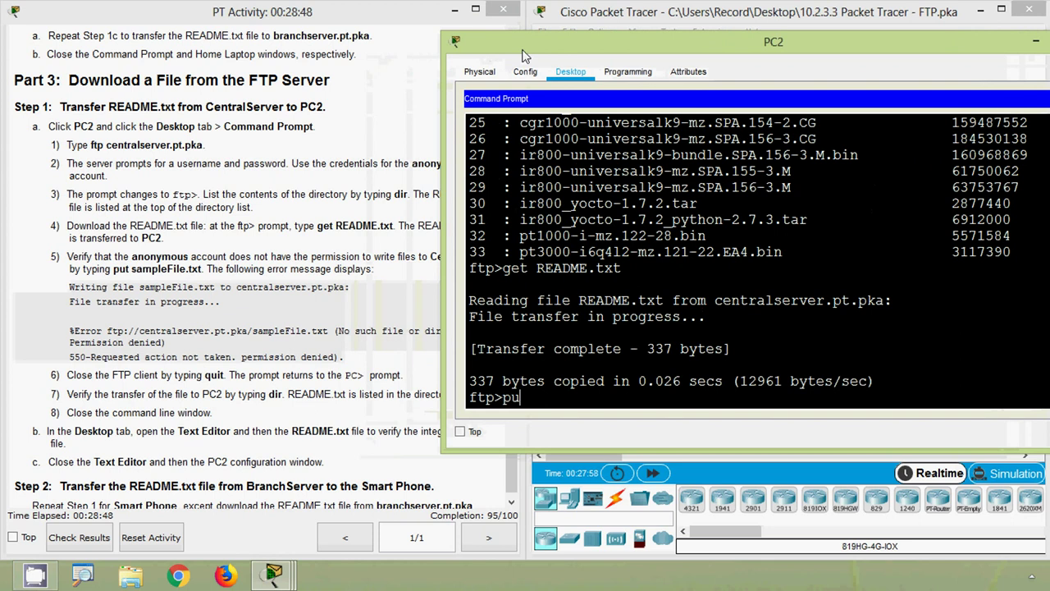
type("t sampleFile.t")
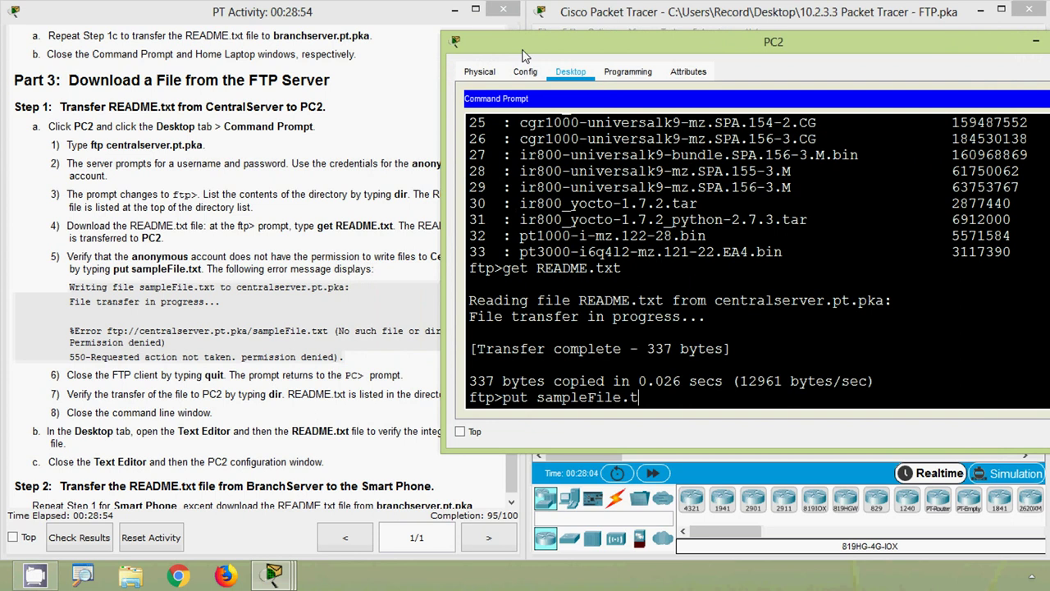
type("xt")
key("Return")
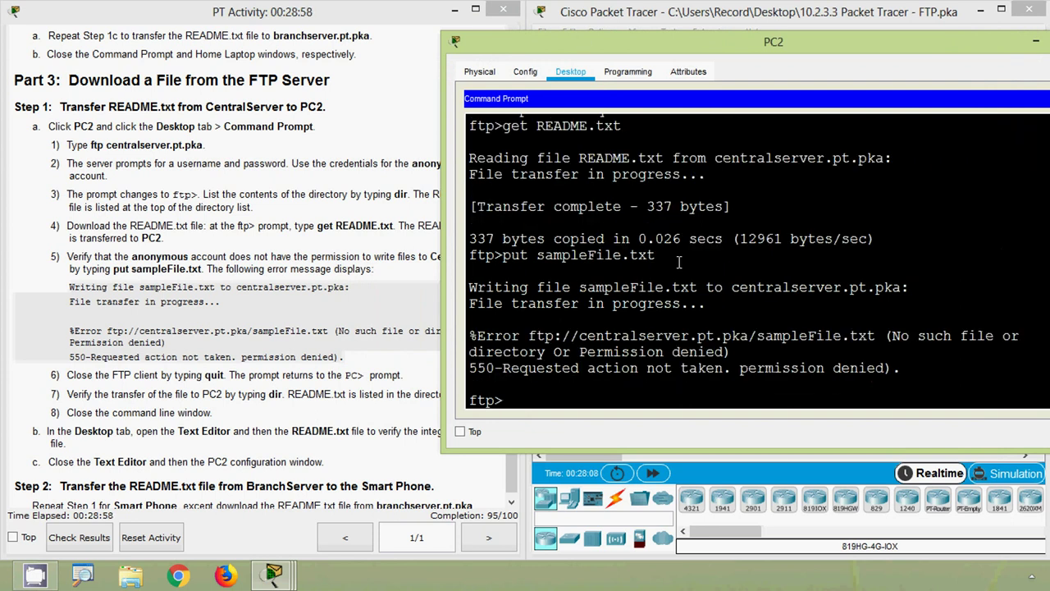
scroll(676, 281, "up", 1)
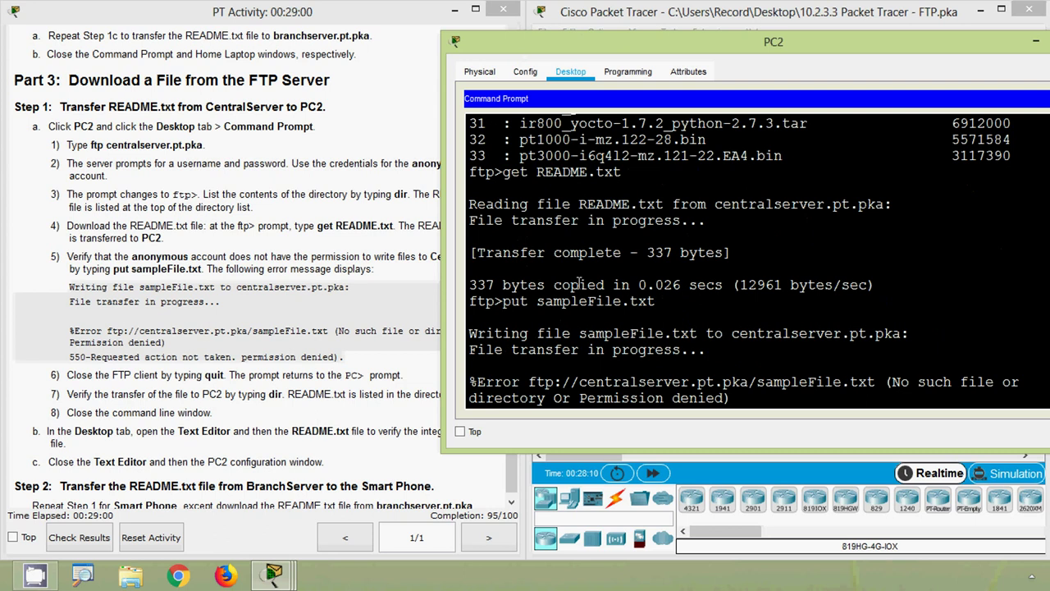
scroll(579, 283, "down", 1)
scroll(589, 281, "down", 1)
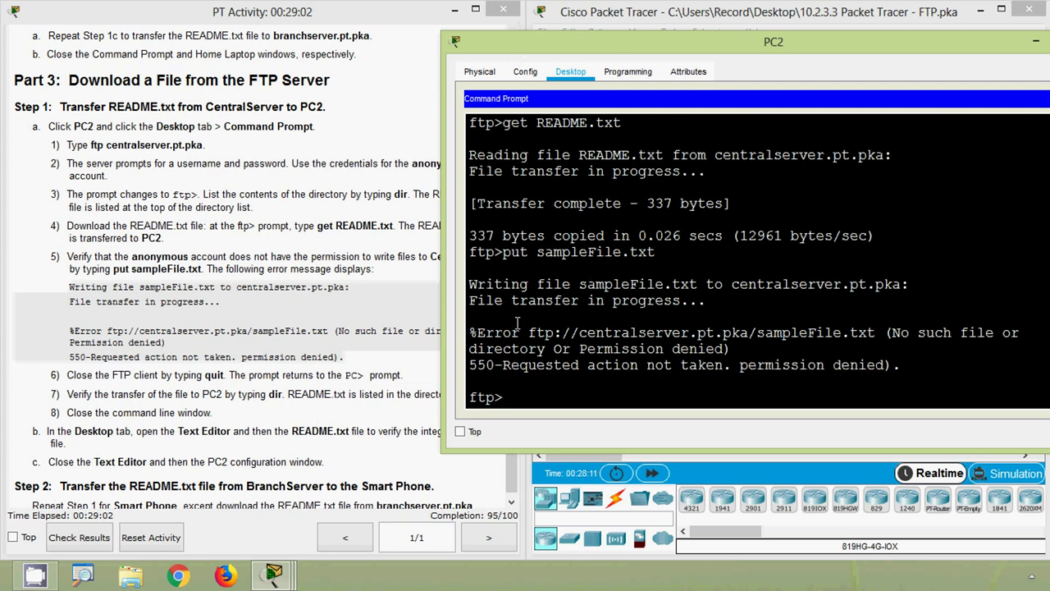
Step: Highlight the 550 Permission denied error lines for the refused upload
left_click_drag(471, 332, 990, 354)
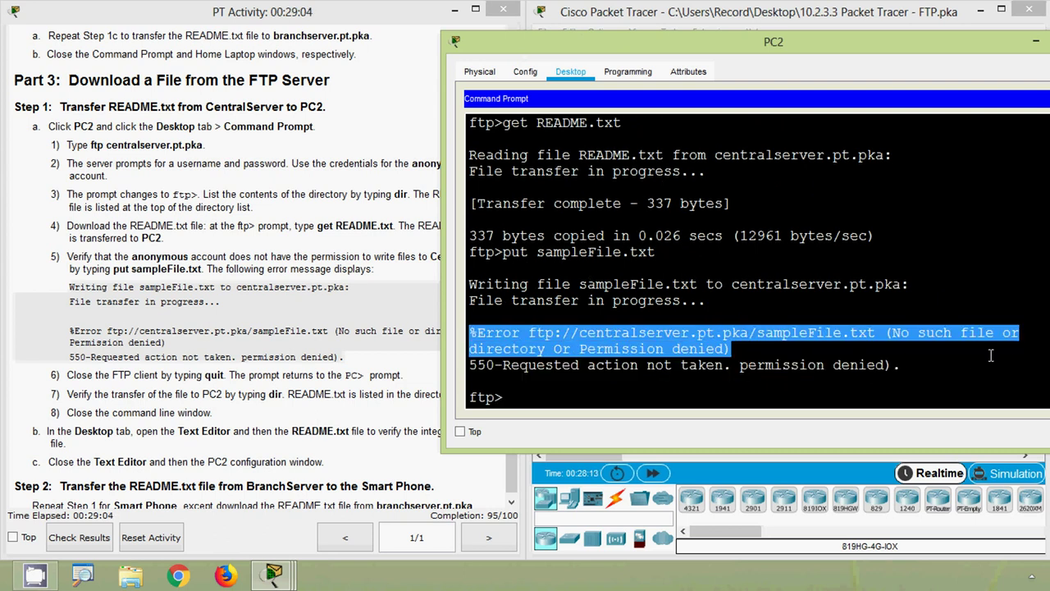
left_click(656, 348)
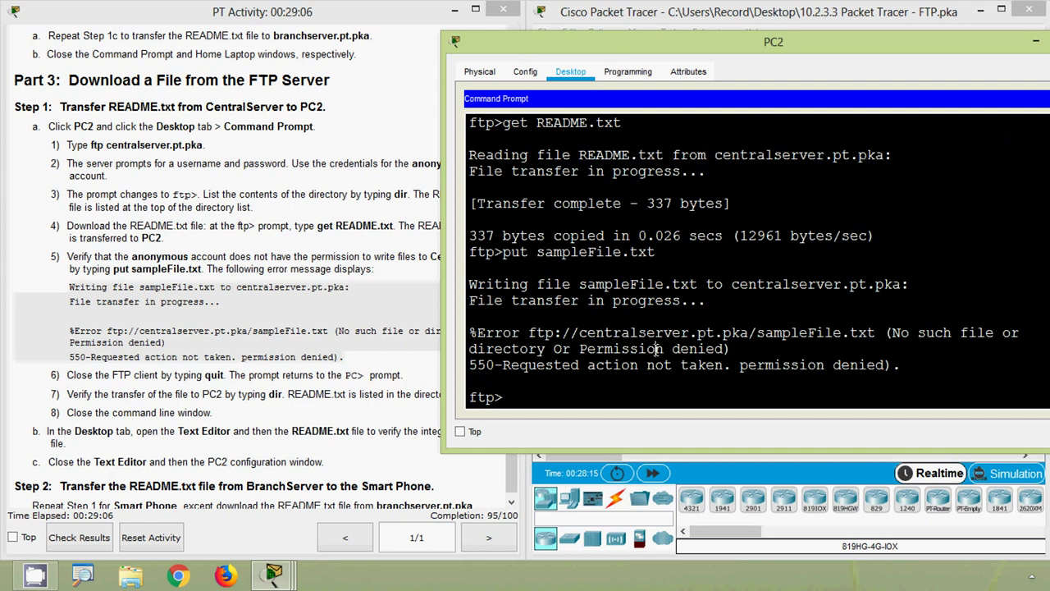
left_click_drag(580, 348, 738, 355)
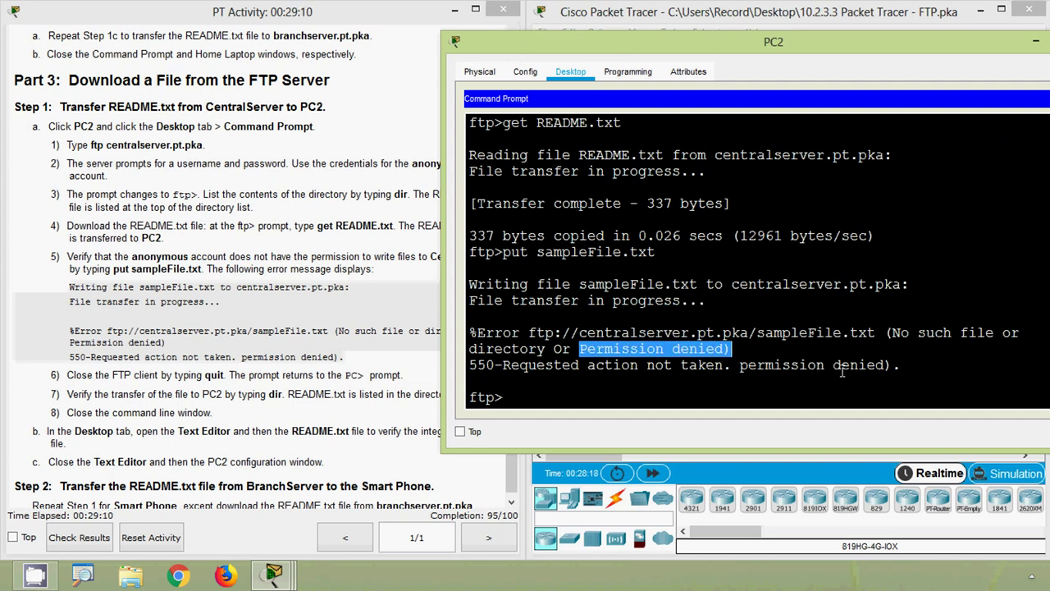
left_click_drag(895, 367, 569, 369)
left_click(726, 349)
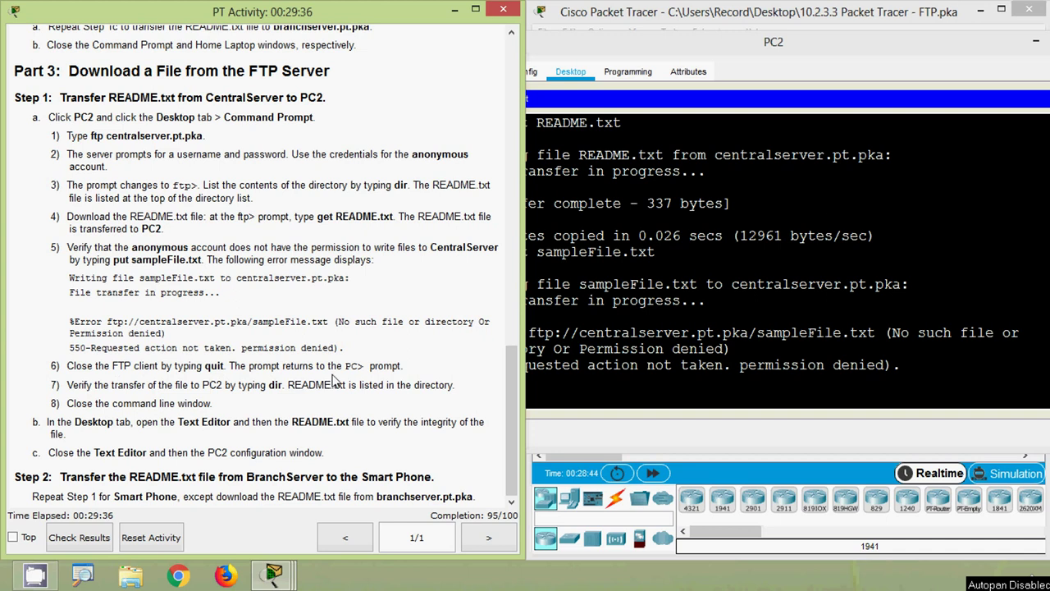
left_click(602, 402)
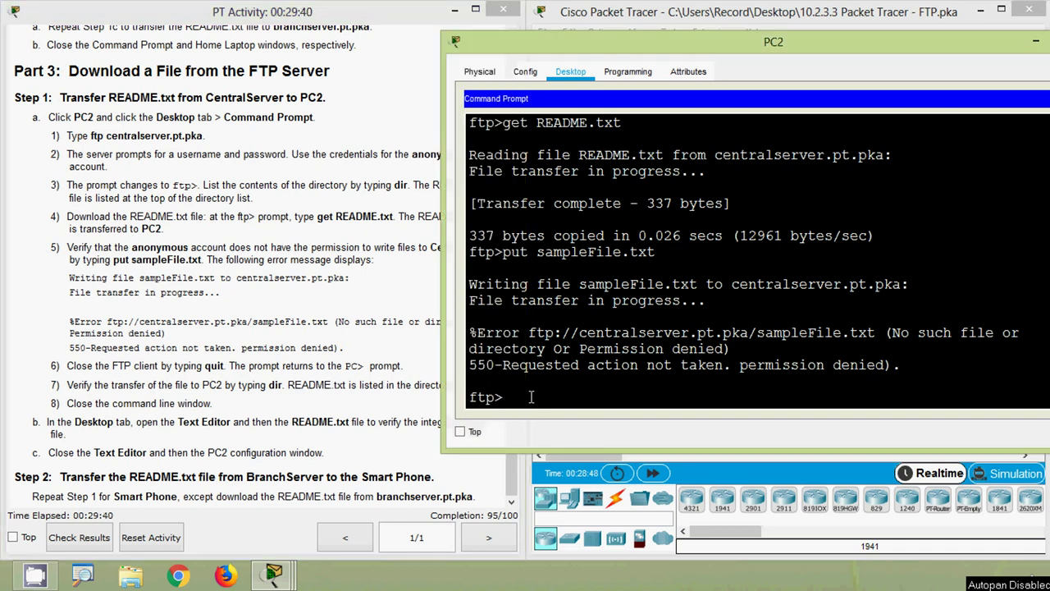
Step: End the FTP session with quit, returning PC2 to the C:\> prompt
type("quit")
key("Return")
key("Return")
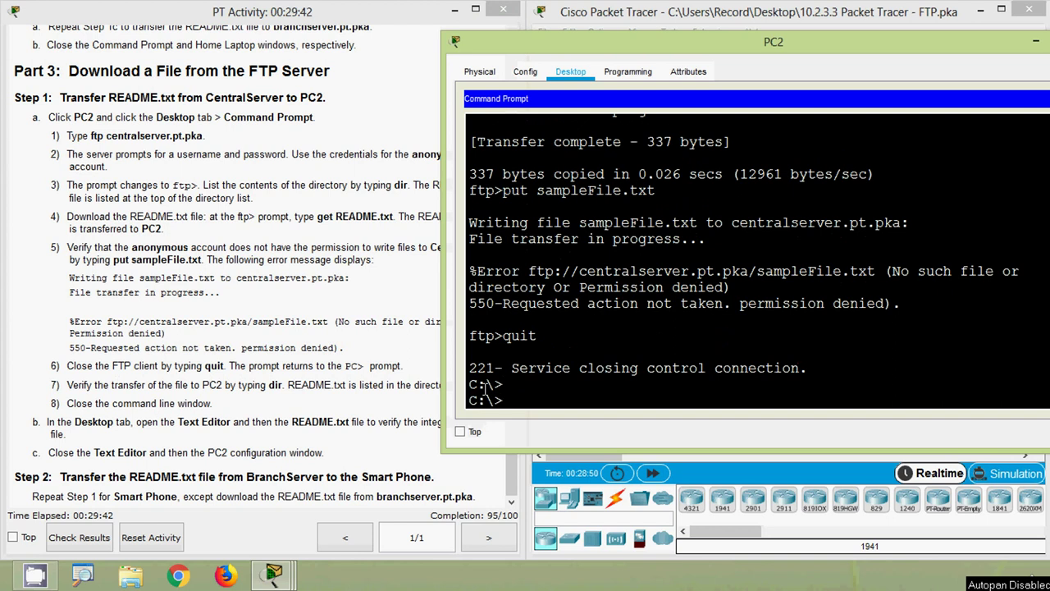
left_click(266, 370)
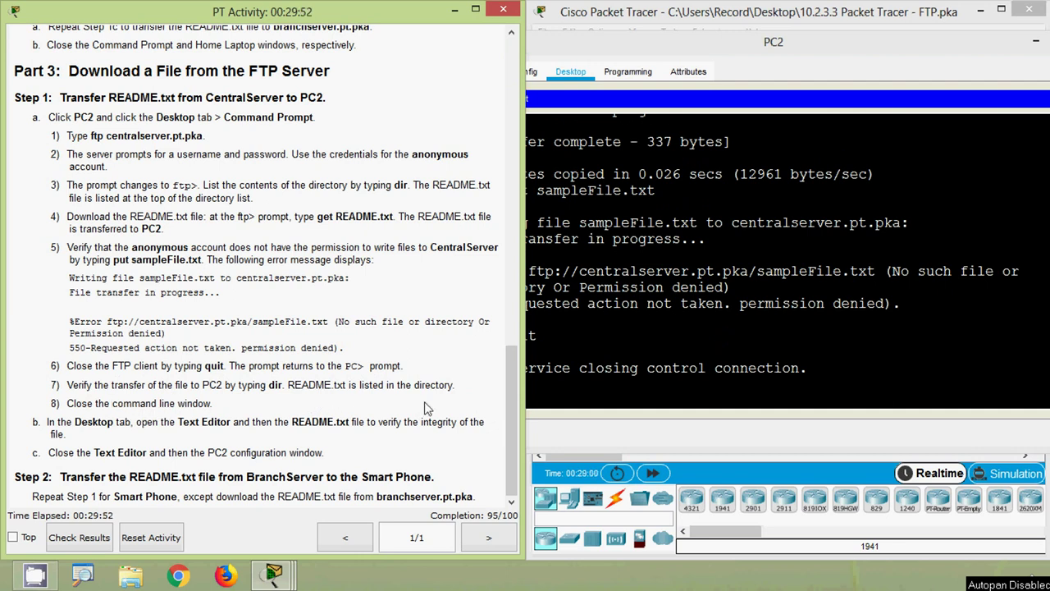
left_click(589, 376)
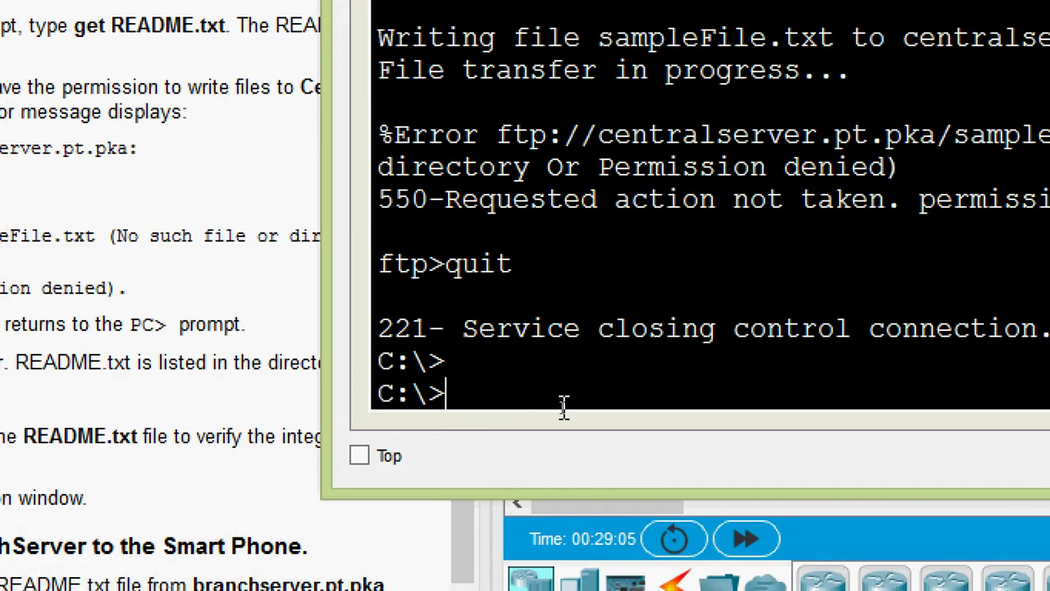
Step: List PC2's local files with dir and point out README.txt
type("dir")
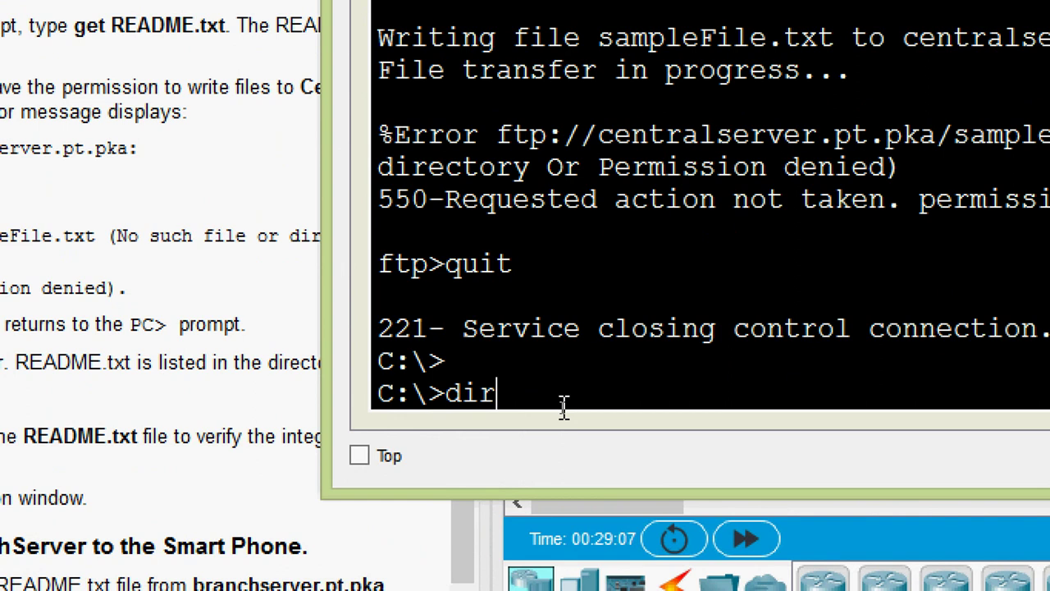
key("Return")
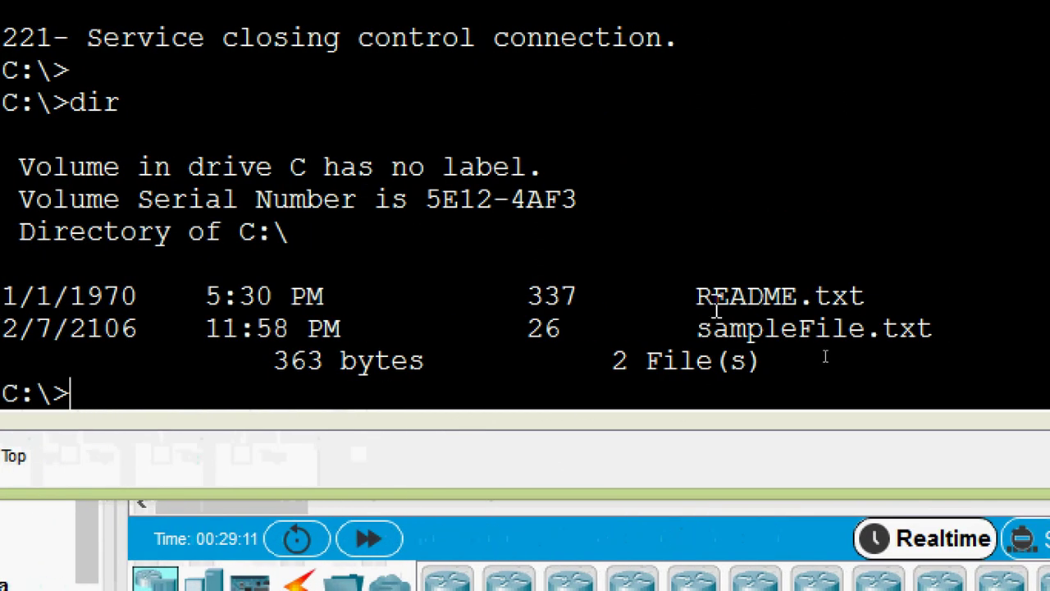
left_click_drag(707, 303, 874, 297)
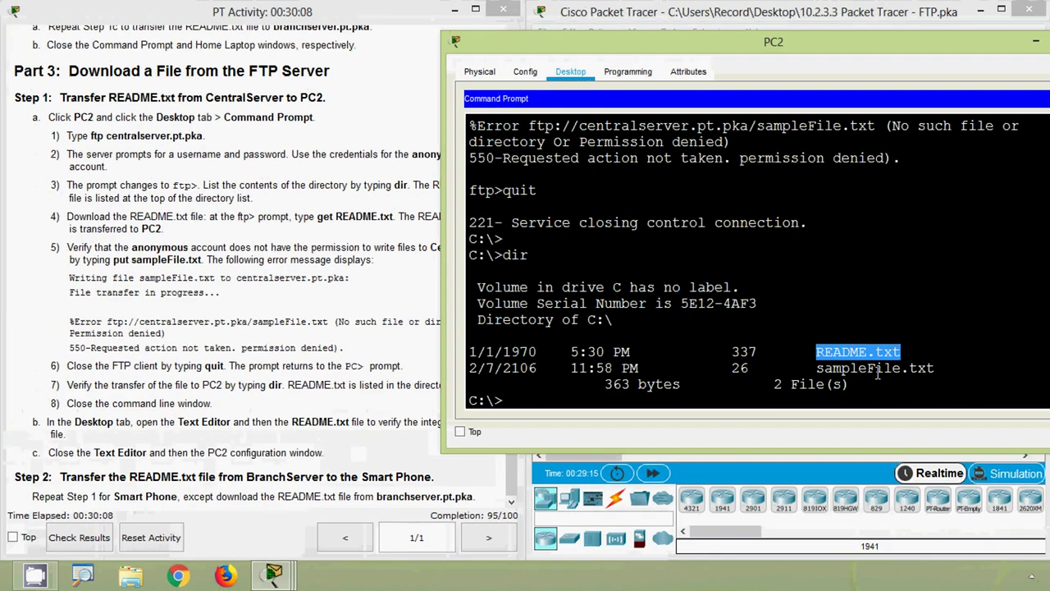
Step: Close PC2's configuration window
left_click(371, 384)
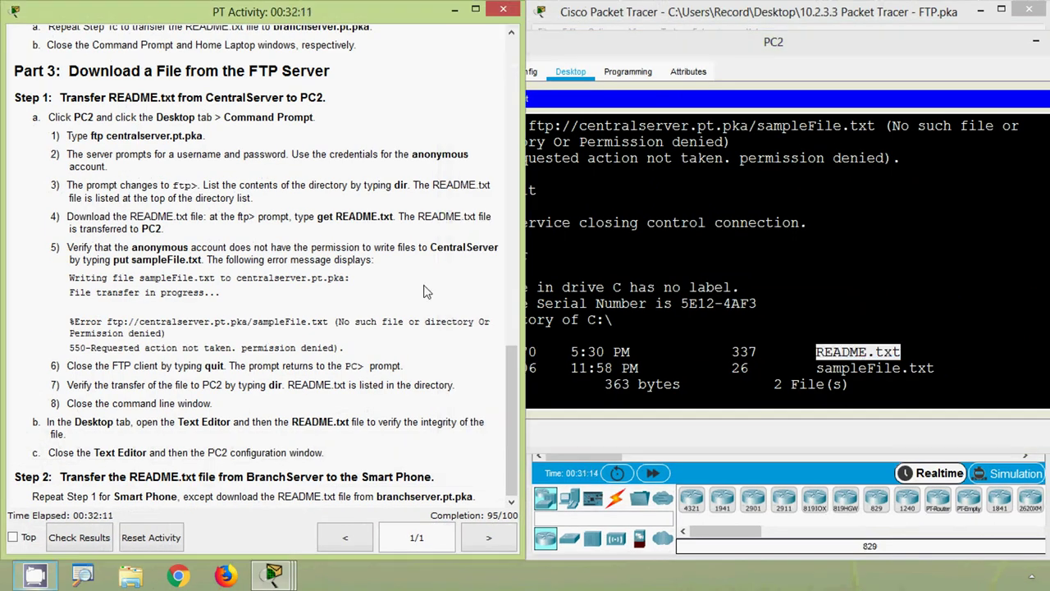
left_click_drag(799, 47, 702, 46)
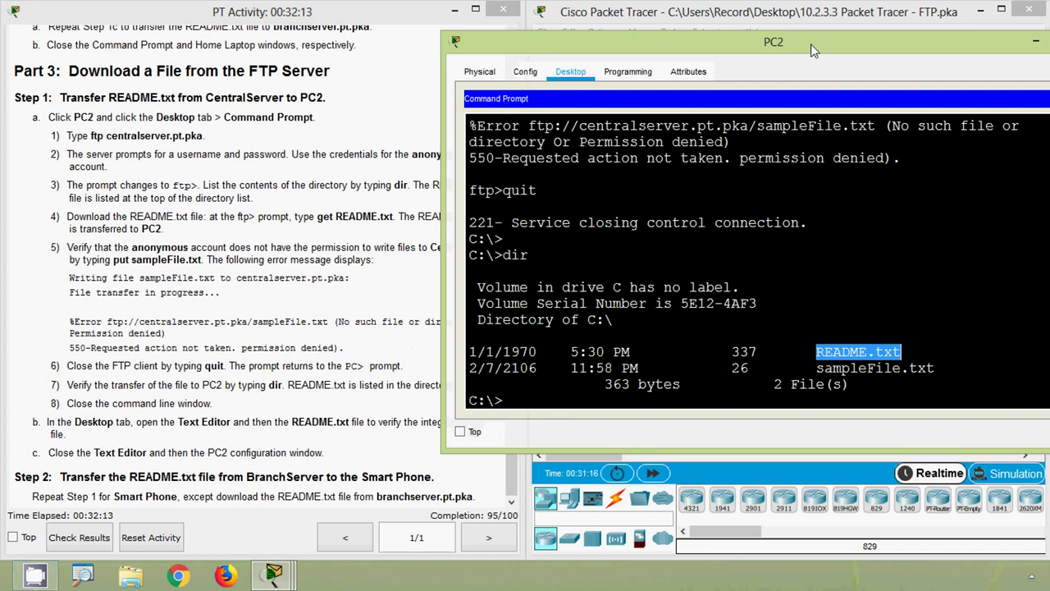
left_click(987, 43)
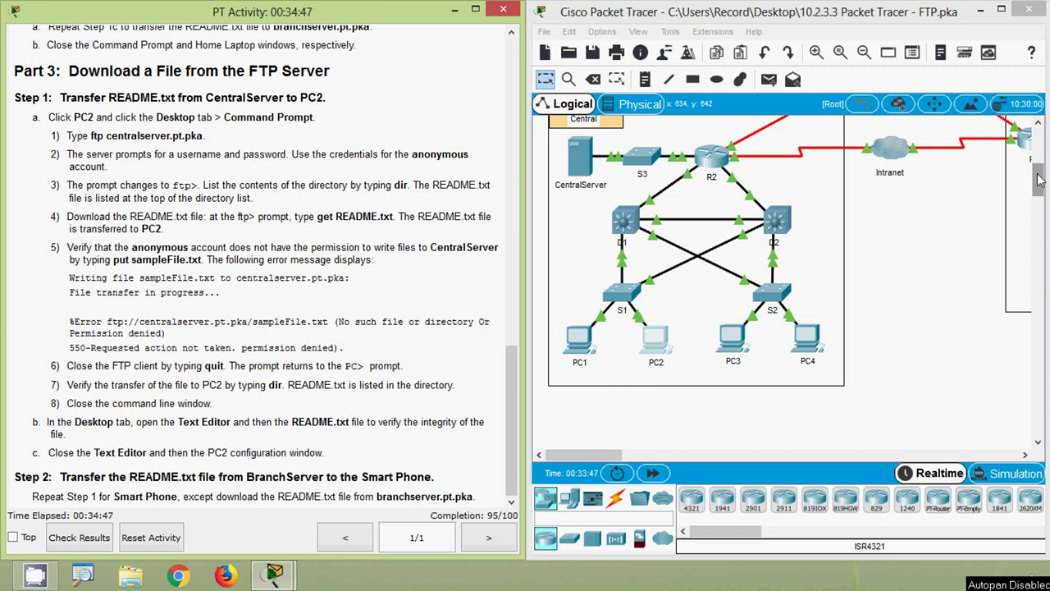
Step: Scroll the topology canvas over to the Branch network showing the Smart Phone
left_click_drag(1039, 182, 1045, 144)
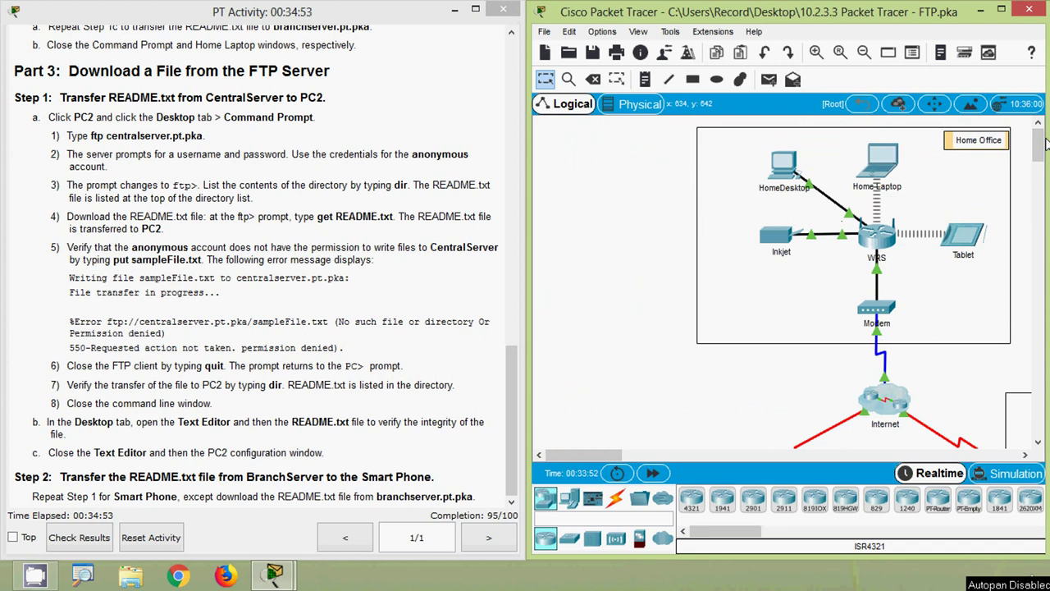
left_click_drag(1045, 143, 1038, 178)
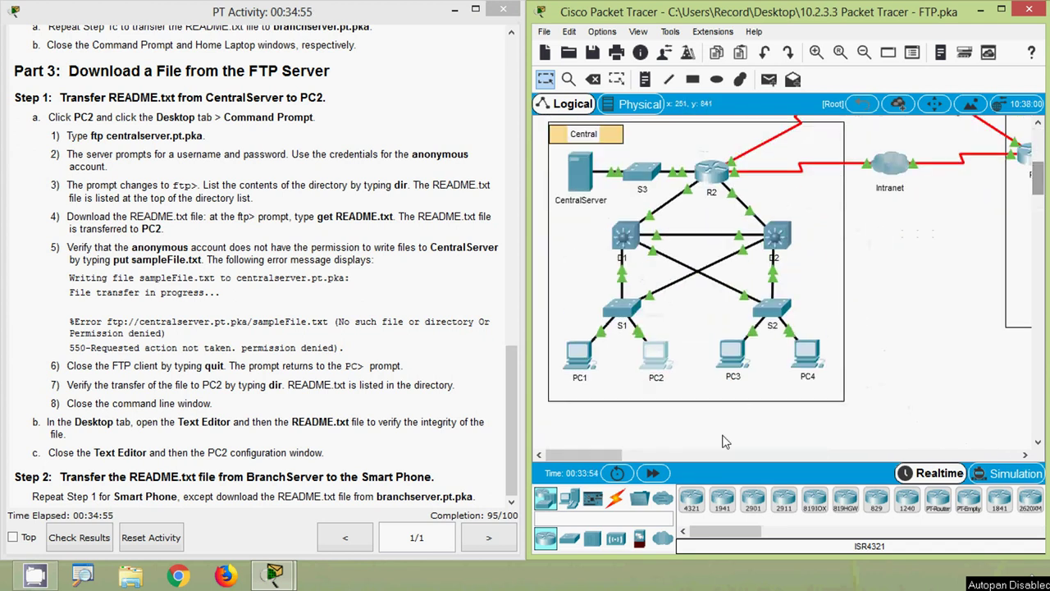
left_click_drag(604, 456, 666, 456)
left_click_drag(1039, 192, 1038, 177)
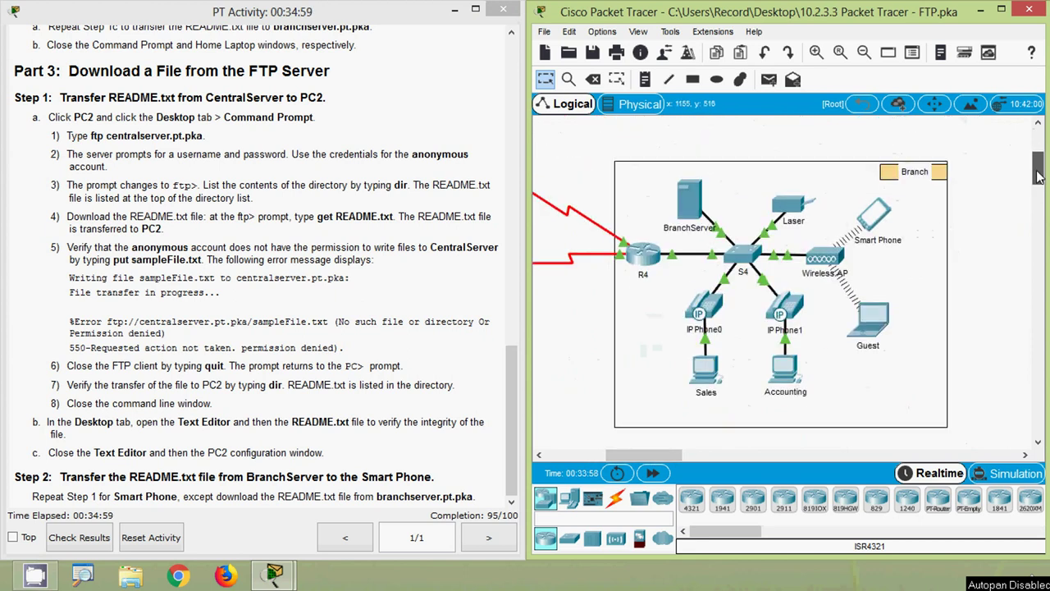
Step: Open the Smart Phone's Command Prompt and run ftp branchserver.pt.pka
left_click(881, 220)
left_click(322, 101)
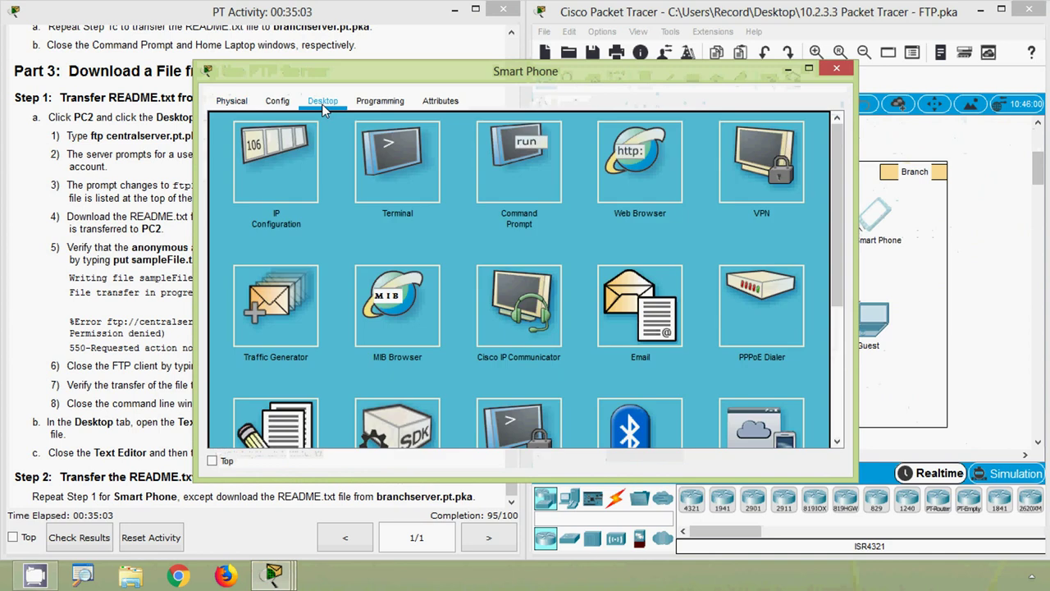
left_click(511, 188)
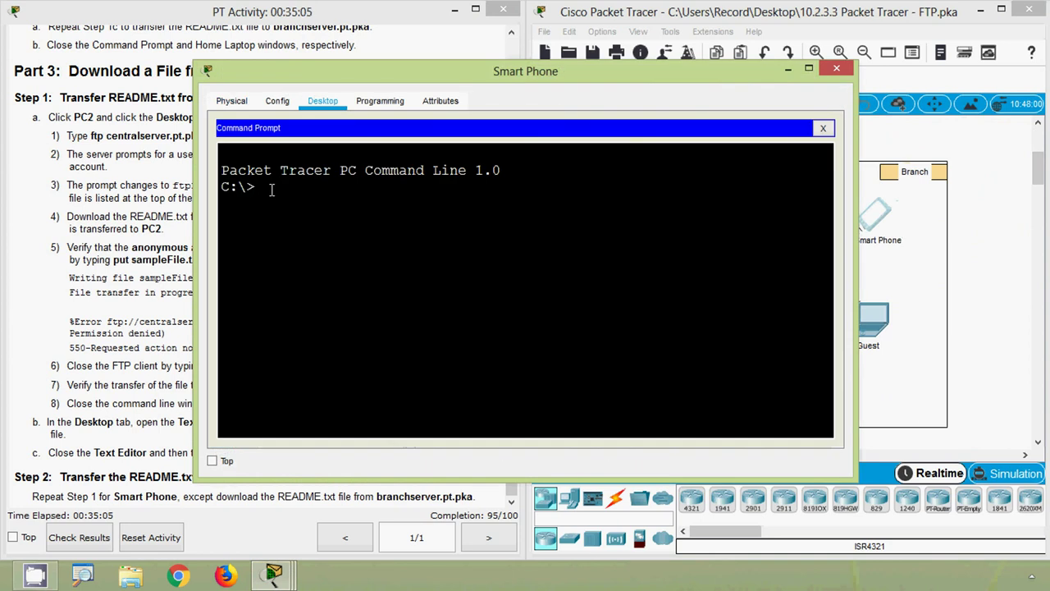
type("ftp")
right_click(285, 187)
left_click(331, 217)
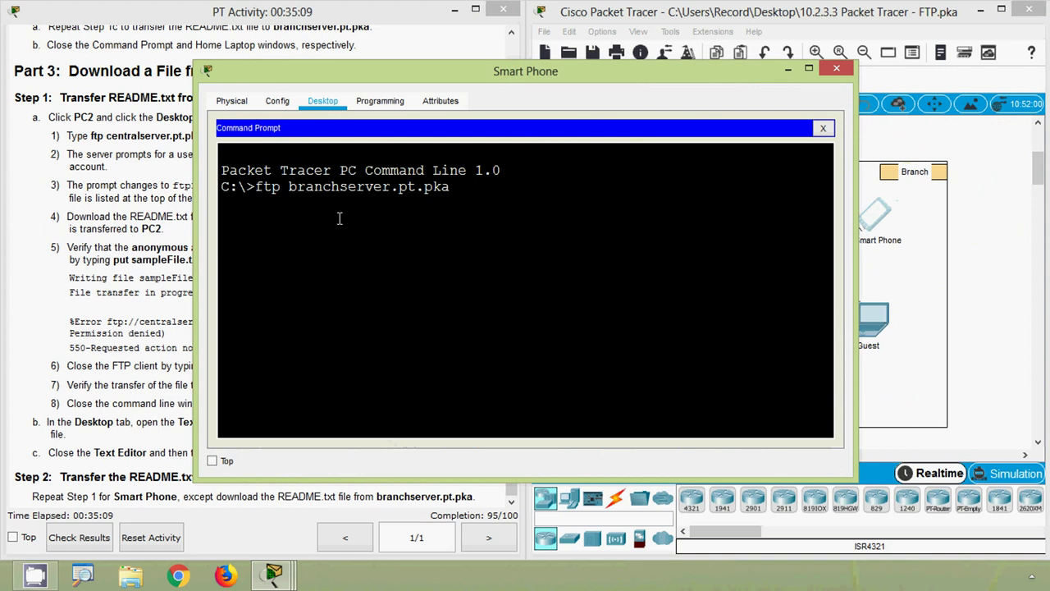
key("Return")
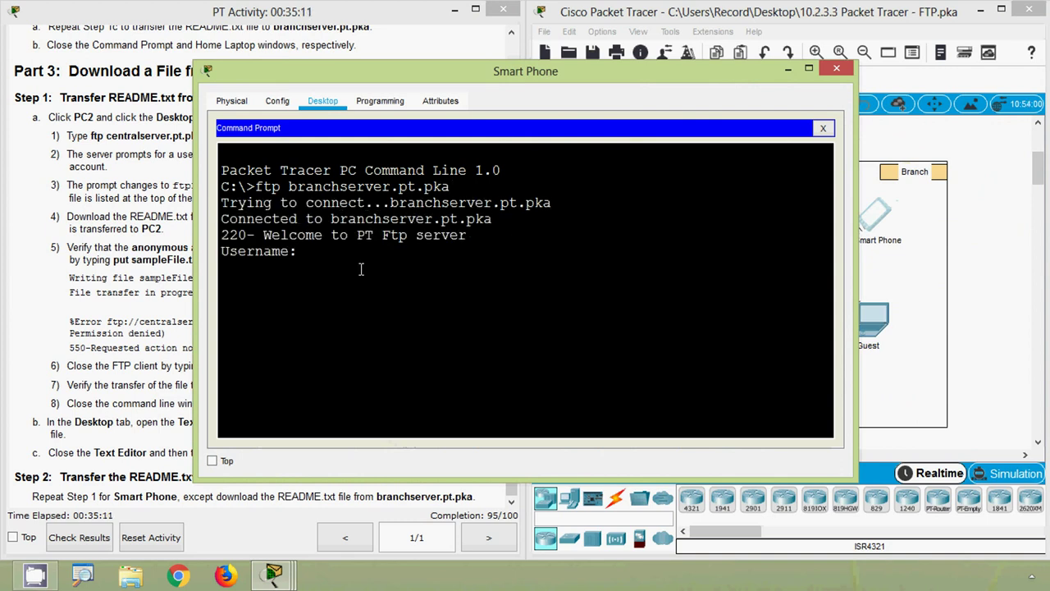
Step: Log in with the username anonymous and the password from the instructions
left_click(87, 293)
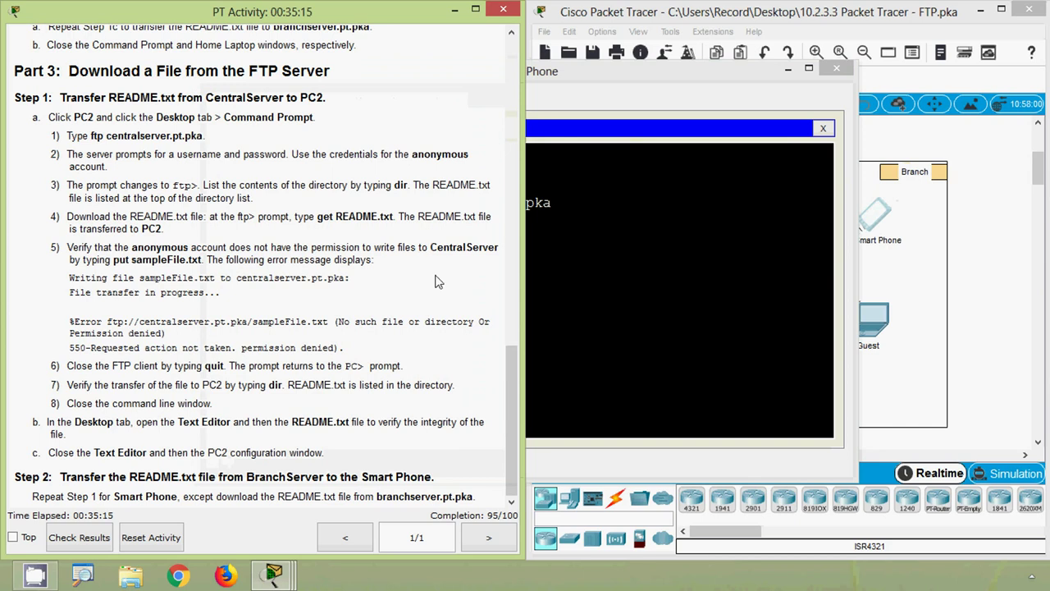
left_click_drag(413, 156, 471, 153)
key("ctrl+c")
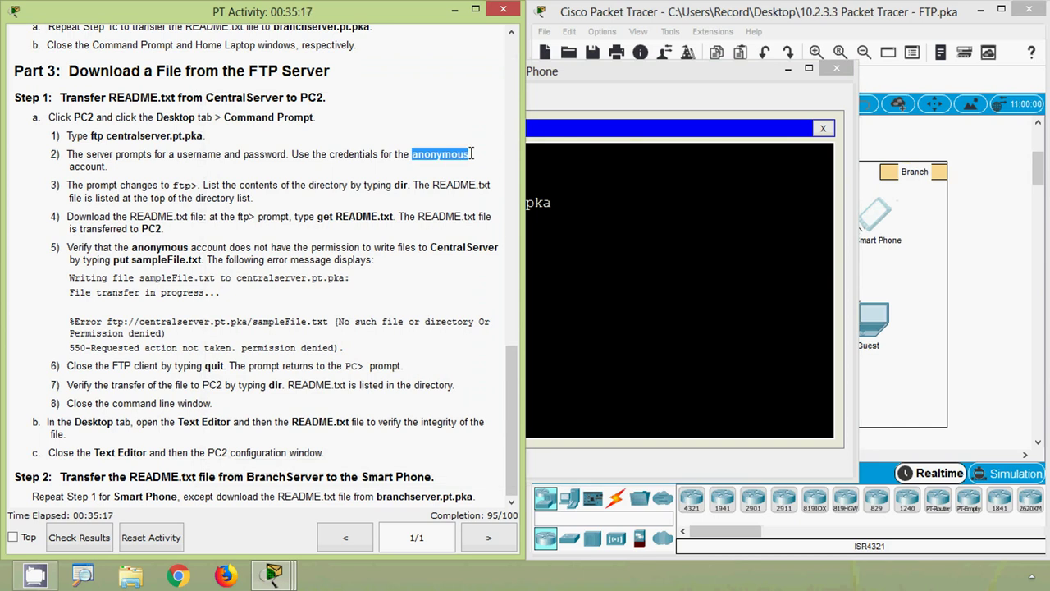
left_click(604, 240)
right_click(333, 251)
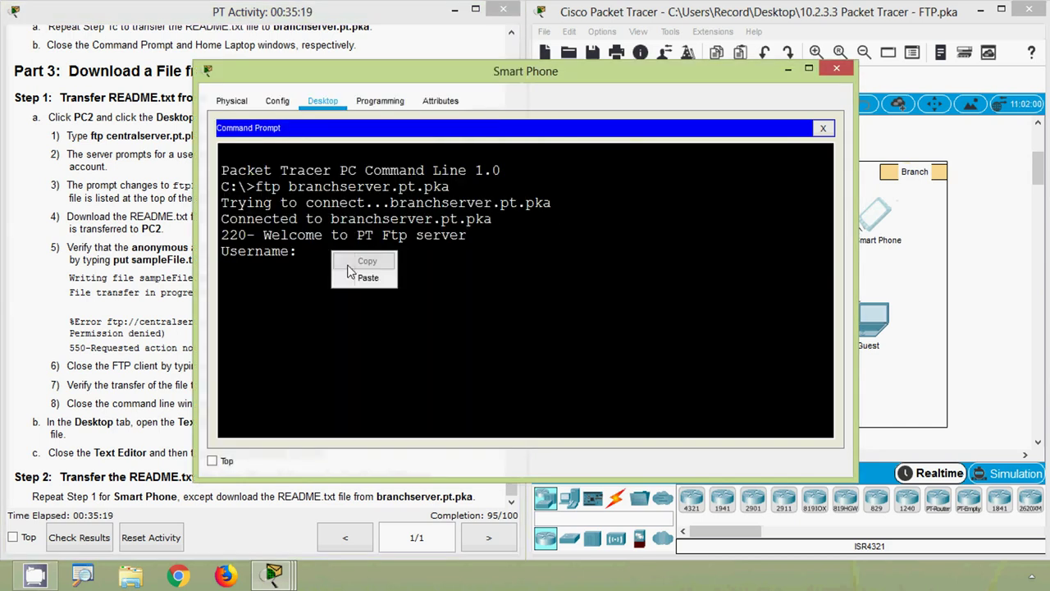
left_click(351, 278)
key("Return")
right_click(319, 288)
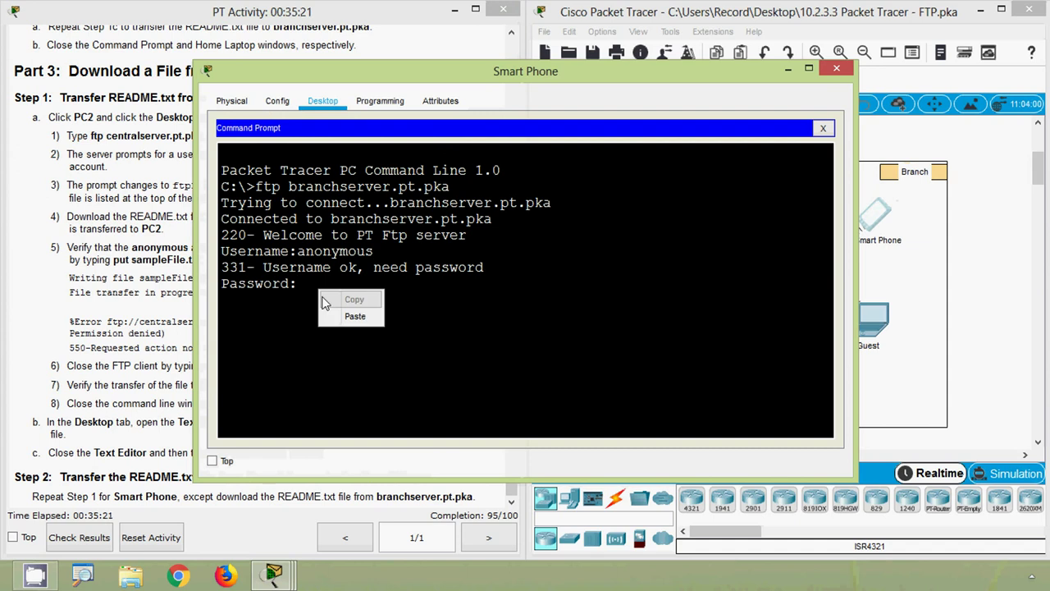
left_click(330, 312)
key("Return")
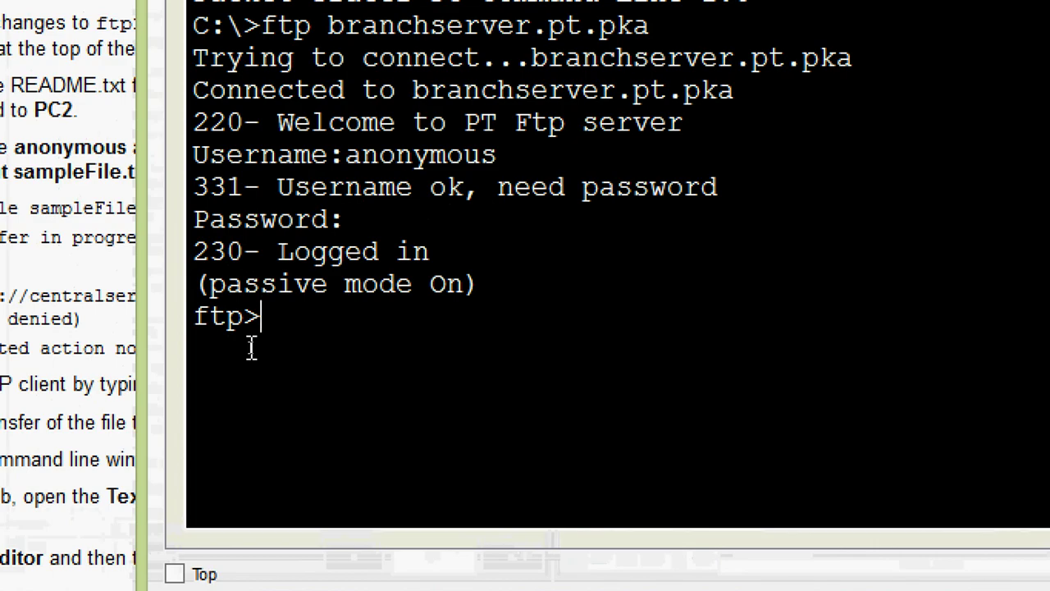
Step: List the branch server's files with dir to find README.txt
type("dir")
key("Return")
scroll(251, 348, "up", 2)
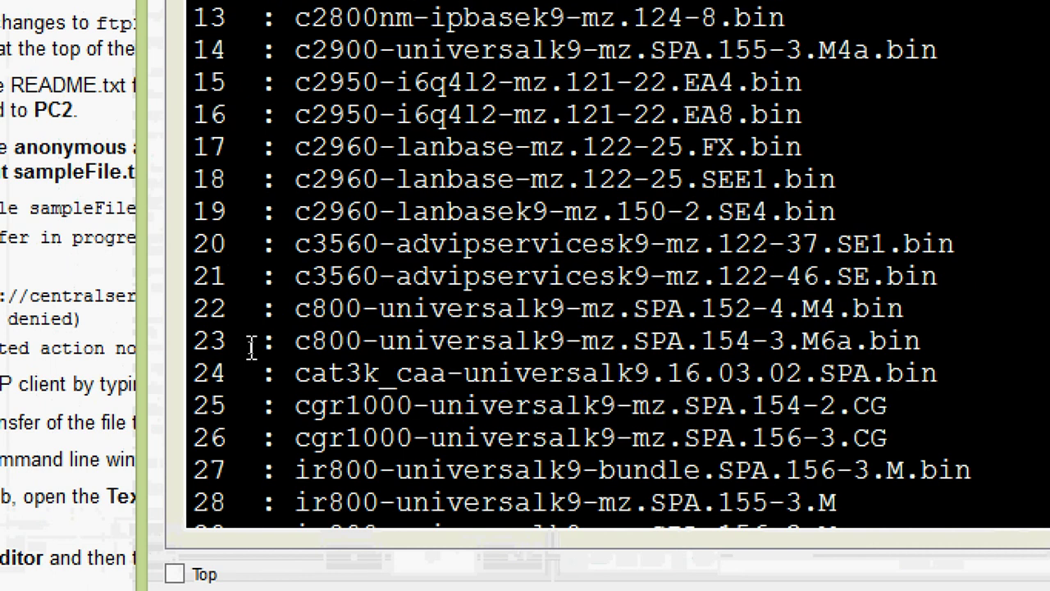
scroll(251, 347, "up", 7)
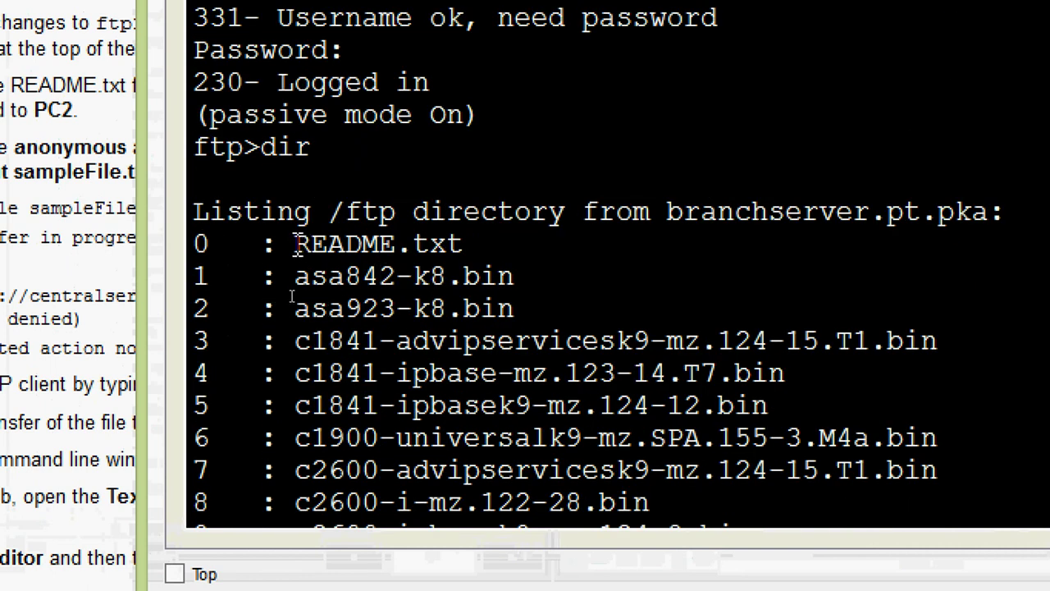
left_click_drag(297, 244, 465, 246)
scroll(470, 345, "down", 9)
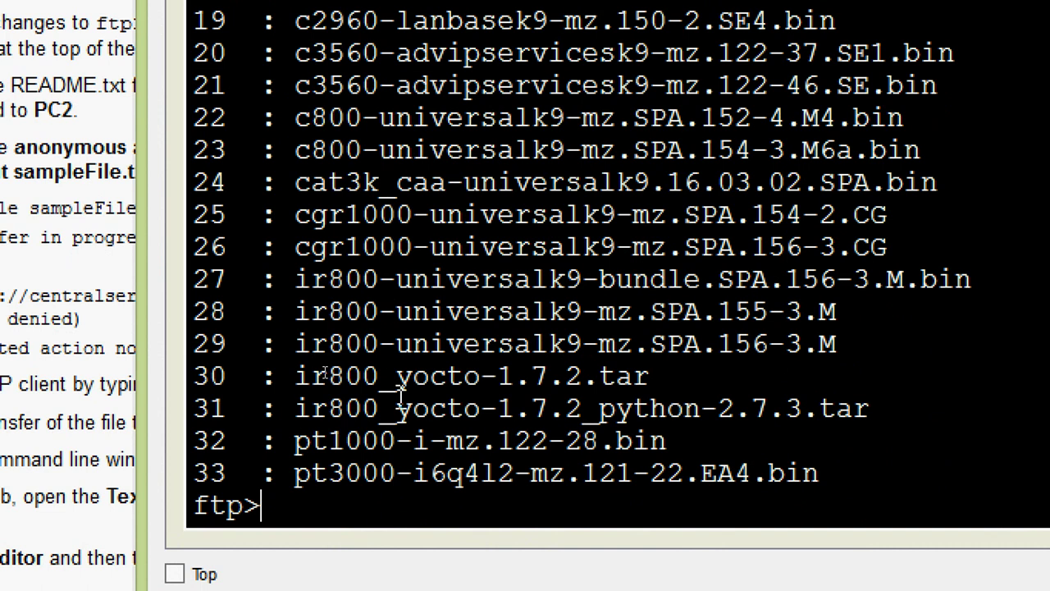
Step: Download README.txt (337 bytes) to the Smart Phone with get, then quit FTP
type("get")
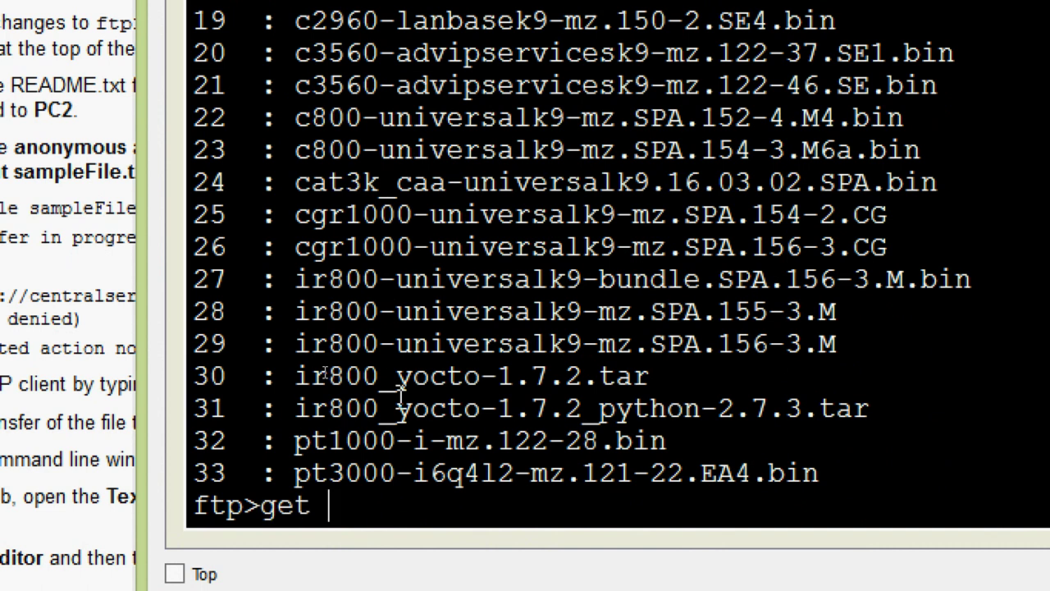
type(" READ")
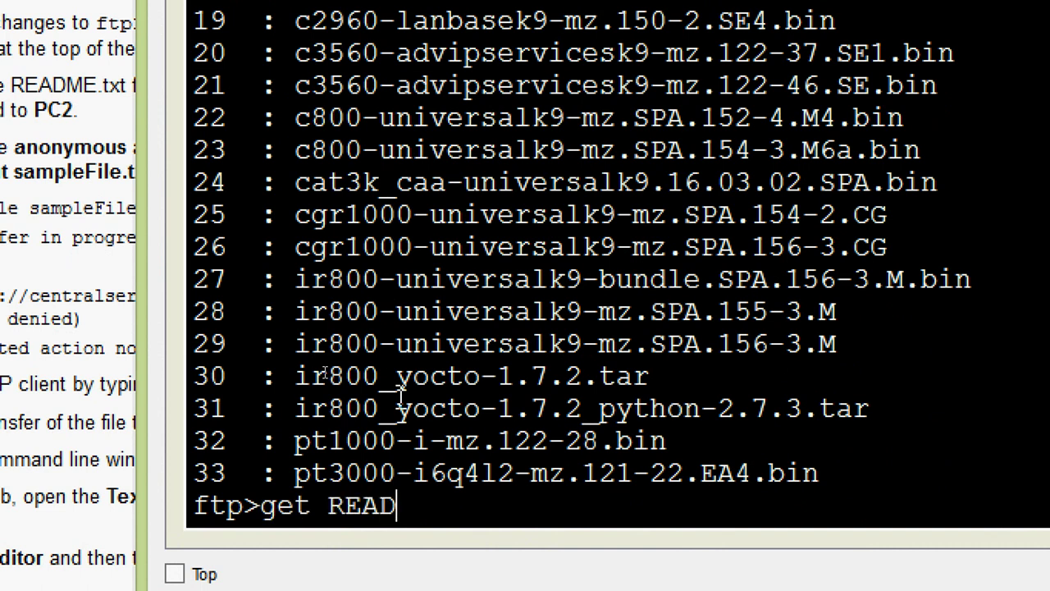
type("ME.txt")
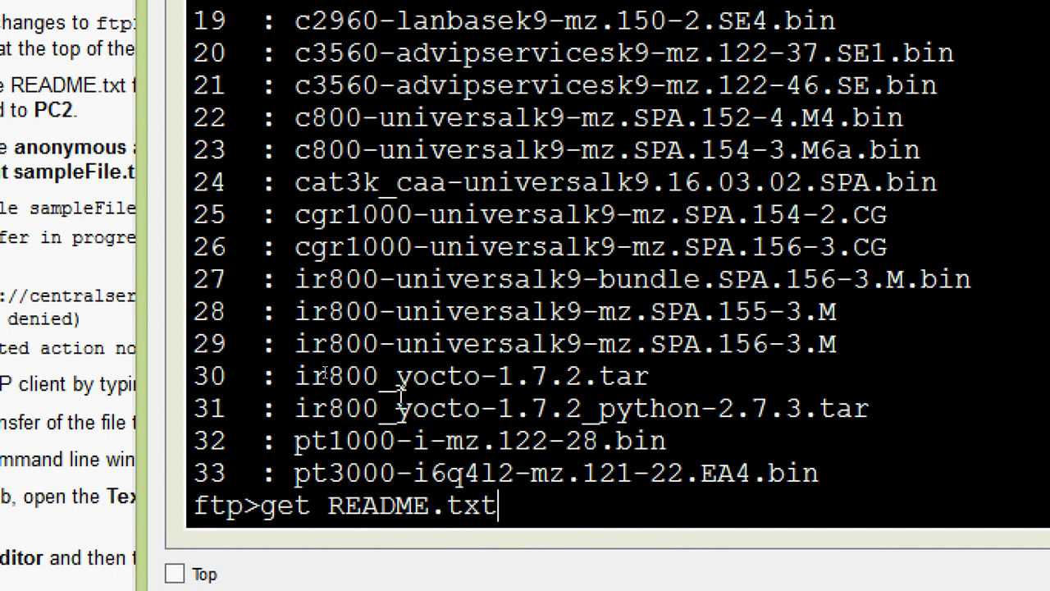
key("Return")
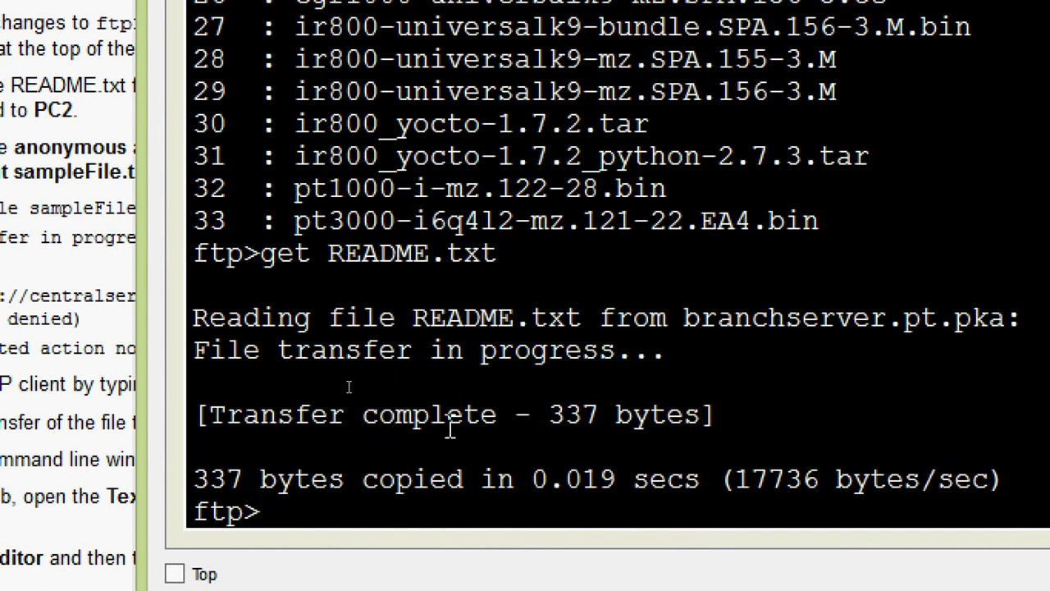
scroll(449, 426, "down", 1)
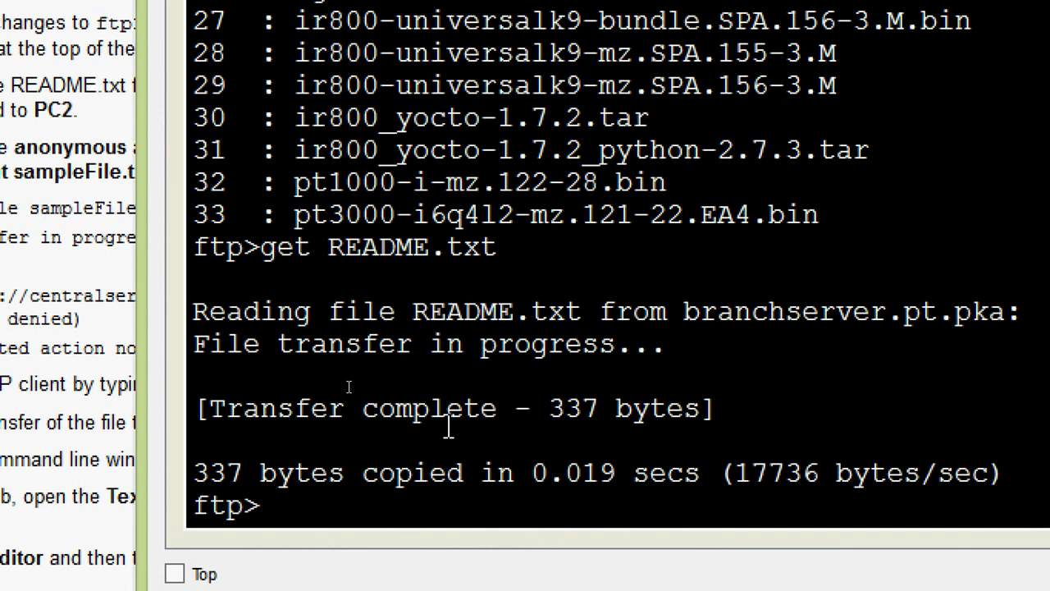
type("quit")
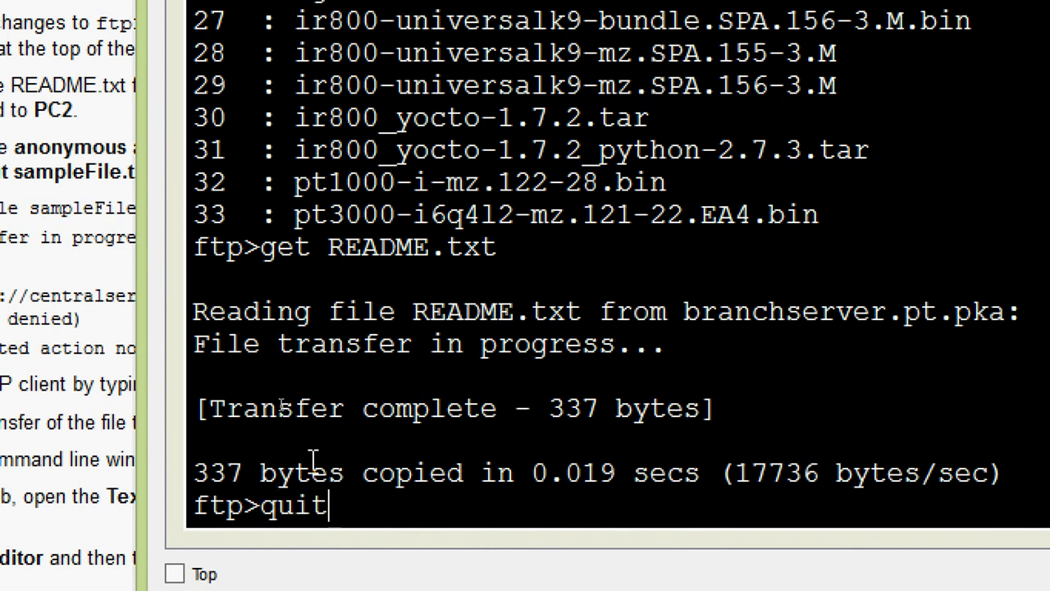
key("Return")
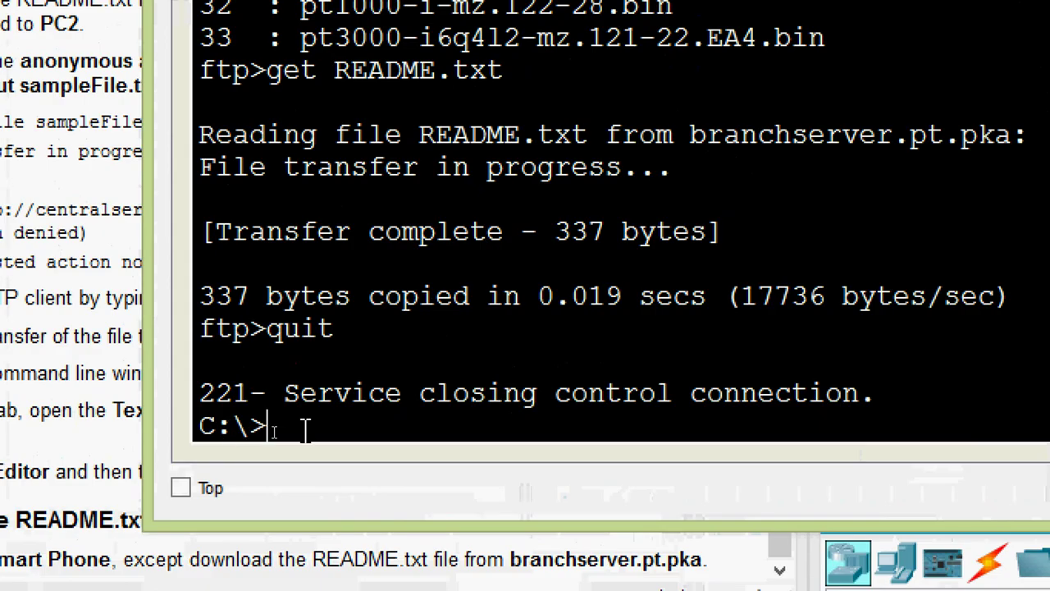
Step: List the Smart Phone's local files with dir and select README.txt
type("dir")
key("Return")
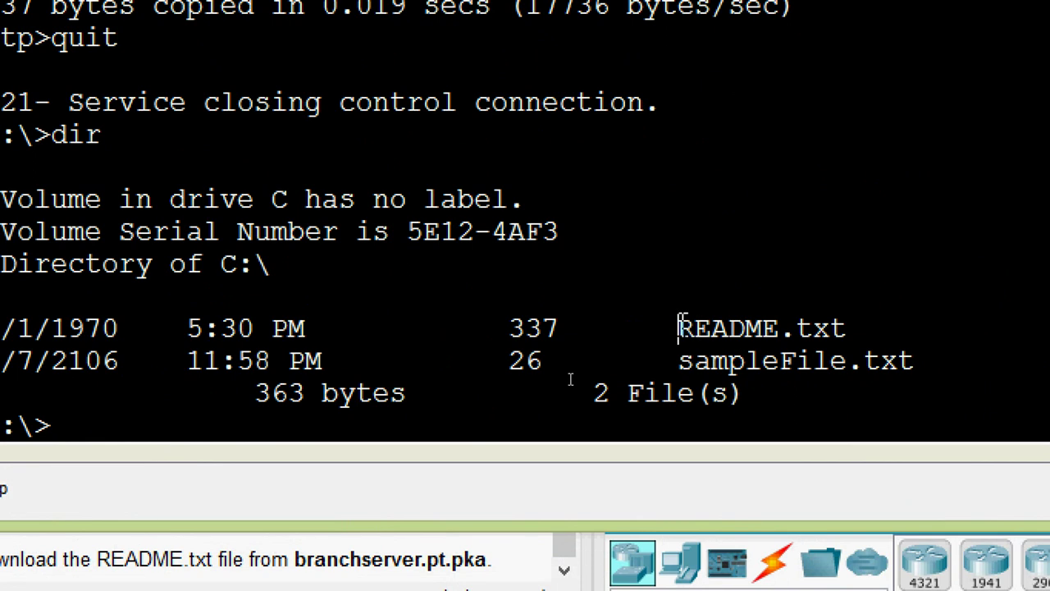
left_click_drag(679, 328, 850, 328)
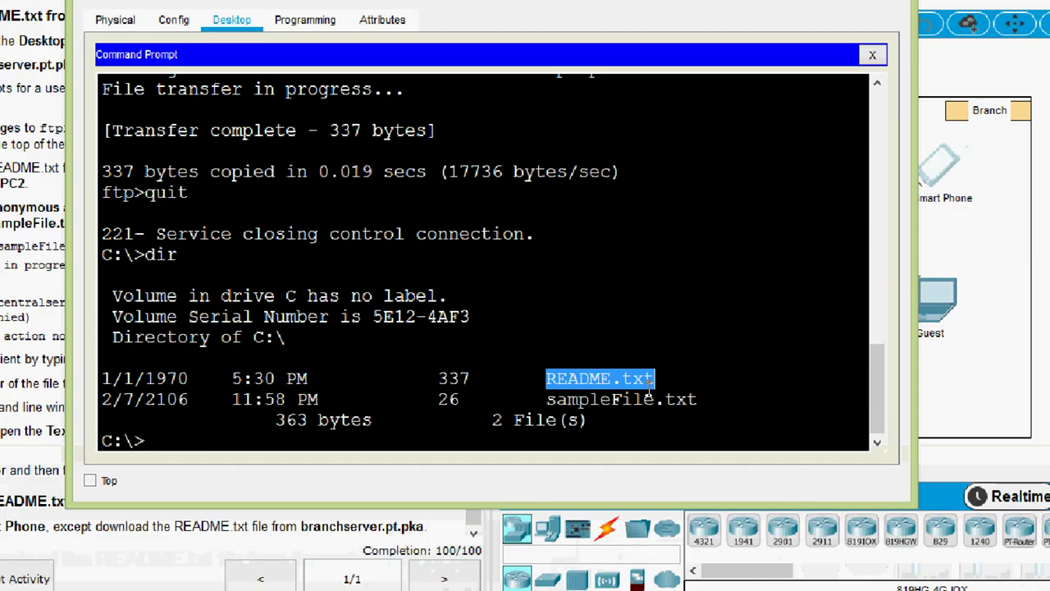
left_click(735, 309)
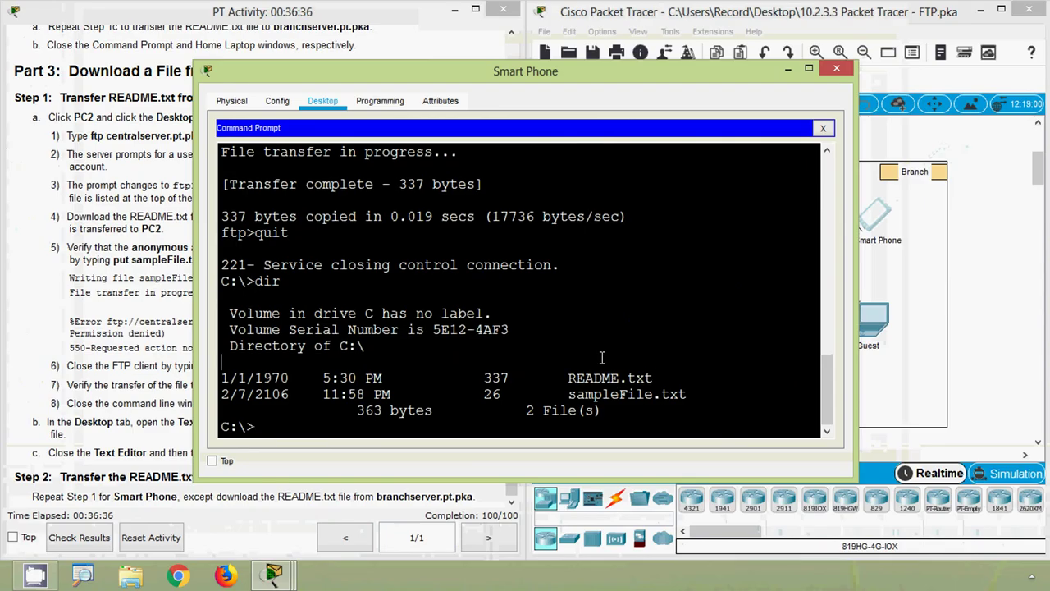
Step: Close the Command Prompt and Smart Phone windows, then scroll the instructions to the top
scroll(601, 361, "up", 3)
left_click(824, 130)
left_click(836, 68)
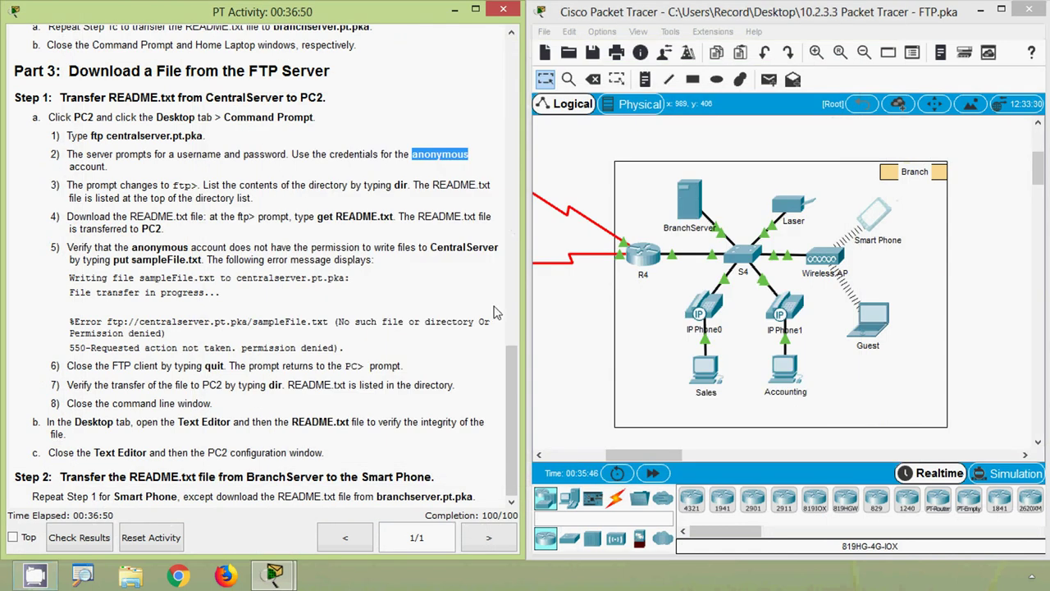
left_click_drag(509, 371, 511, 55)
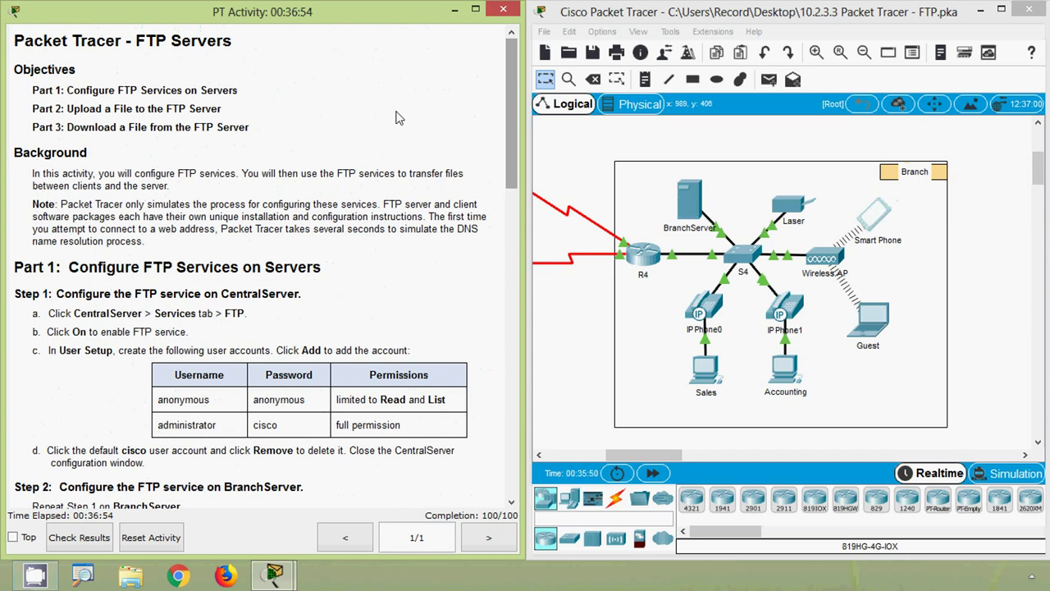